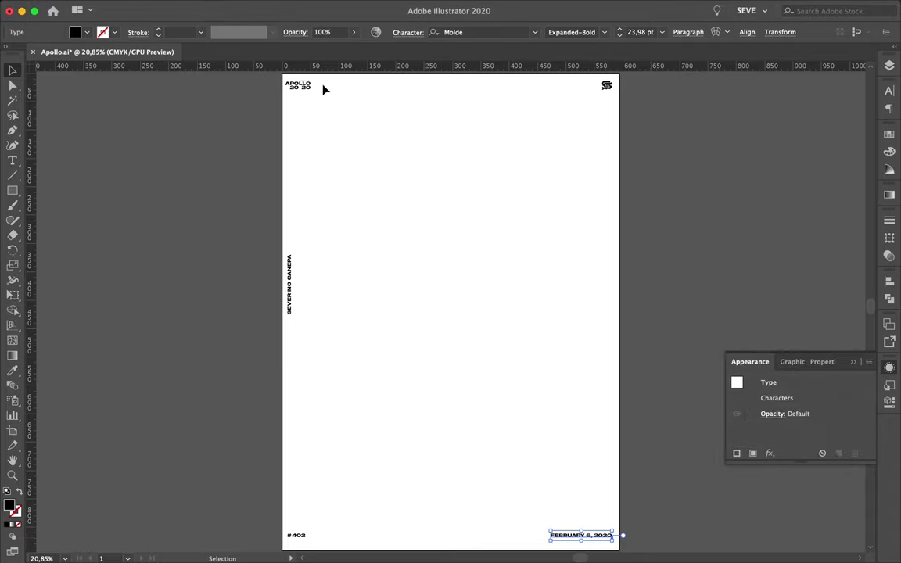
- Show the Layers panel and move Layer 2 below the Layout layer
left_click(304, 173)
scroll(305, 172, "up", 2)
key("F7")
left_click_drag(803, 110, 803, 110)
- Type APOLLO in a new text frame on the page
key("t")
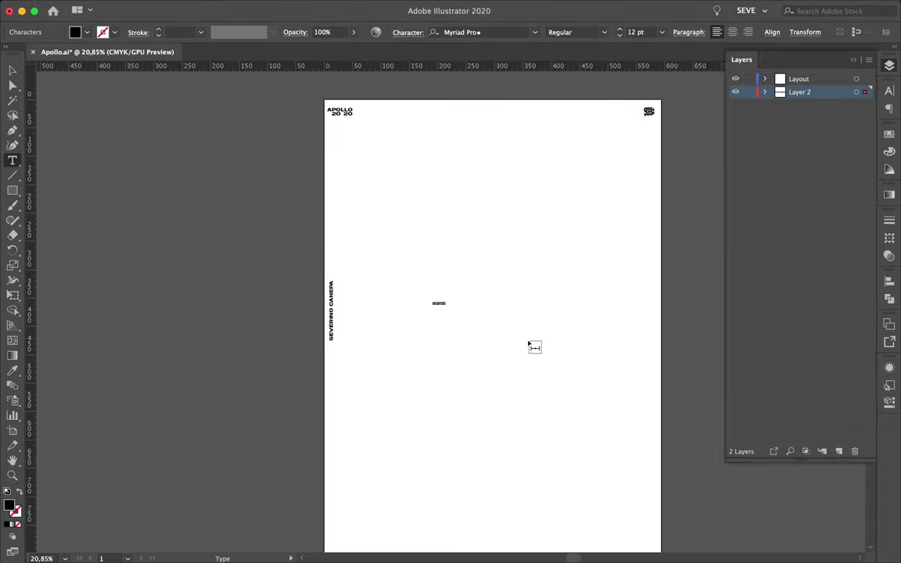
left_click_drag(528, 343, 557, 360)
type("APOLLO")
- Set the APOLLO text font to Rockwell Std Light
left_click(790, 104)
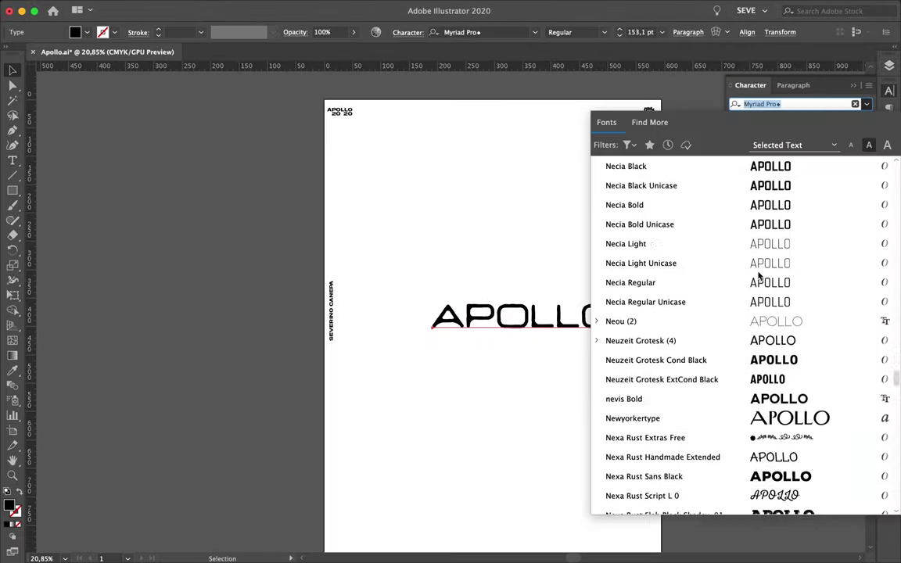
scroll(743, 307, "down", 10)
scroll(665, 303, "down", 10)
left_click(597, 302)
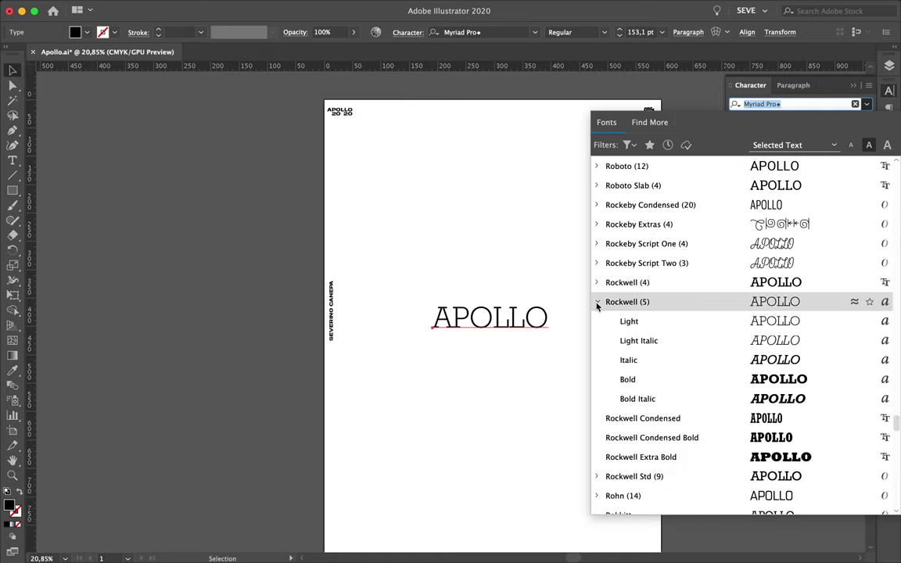
scroll(602, 336, "down", 2)
scroll(608, 395, "down", 2)
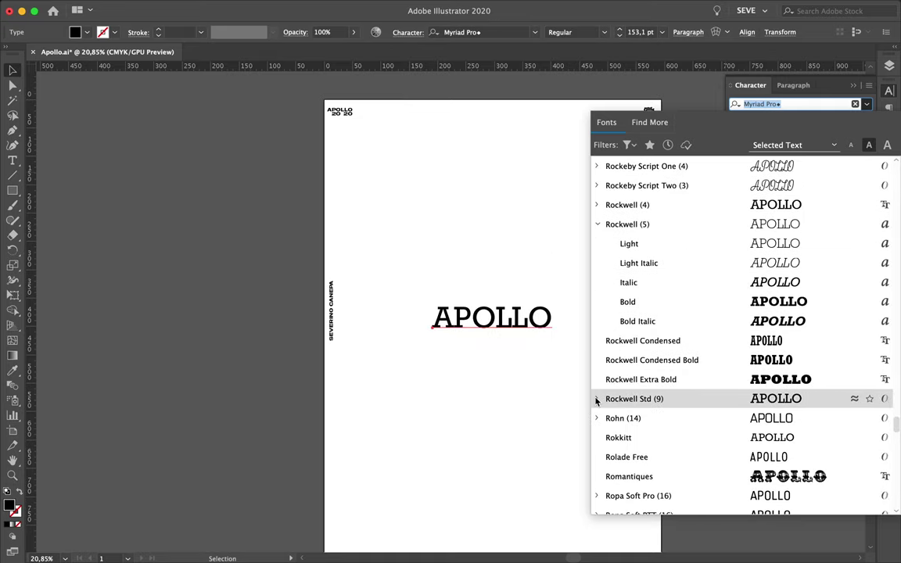
left_click(597, 399)
scroll(629, 416, "down", 5)
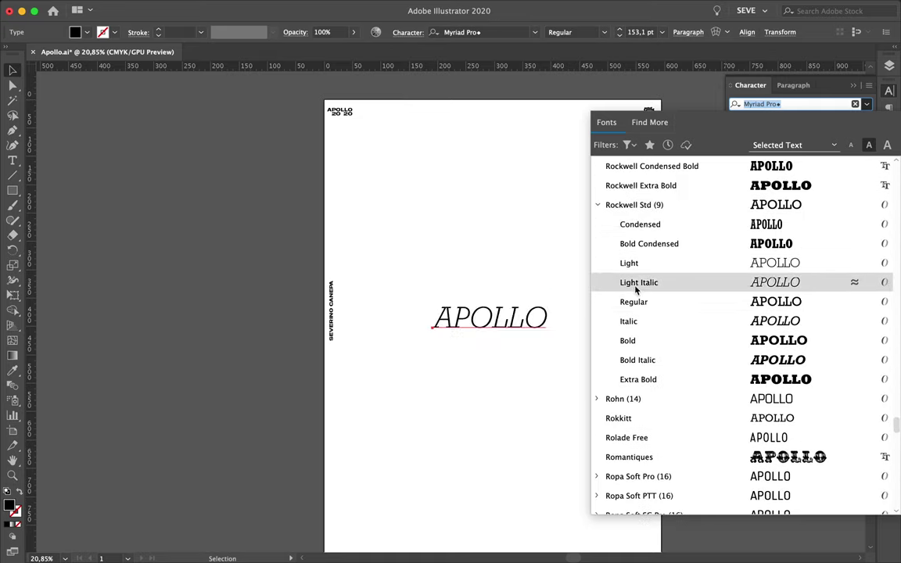
left_click(625, 263)
left_click(572, 265)
- Move APOLLO toward the top, enlarge it to about 290 pt, and break it after APO
left_click_drag(488, 316, 433, 196)
left_click_drag(498, 208, 601, 234)
double_click(491, 205)
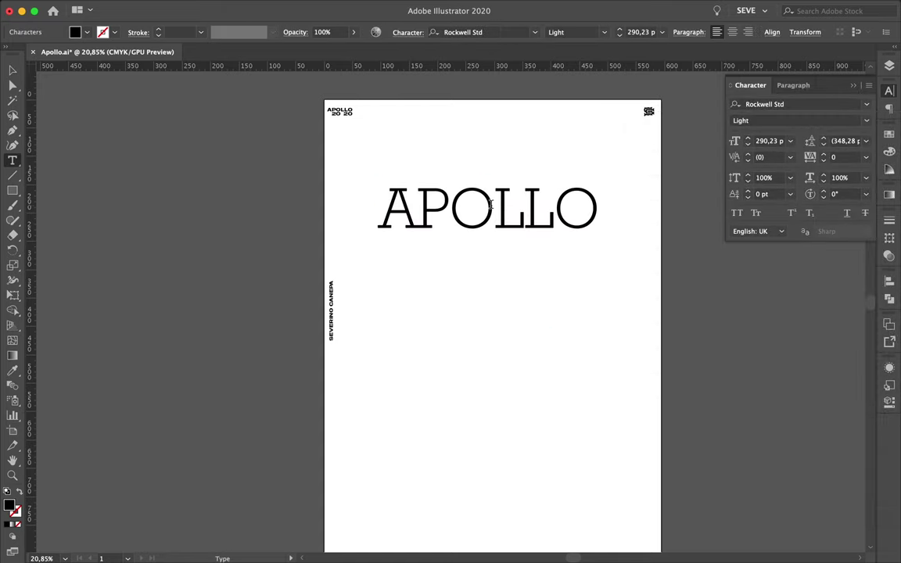
key("Return")
key("Escape")
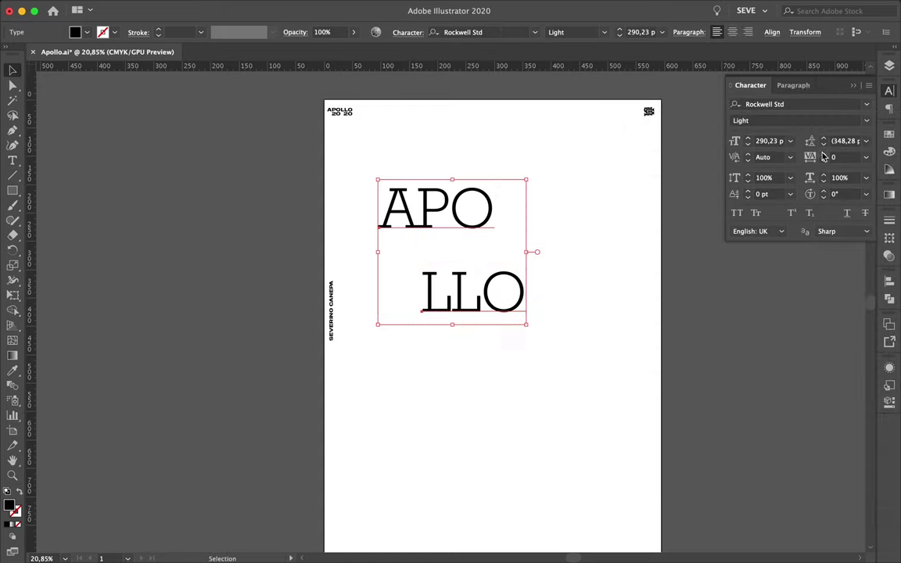
- Set the text tracking to 210 and add a new Layer 3
left_click(835, 156)
type("210")
key("Return")
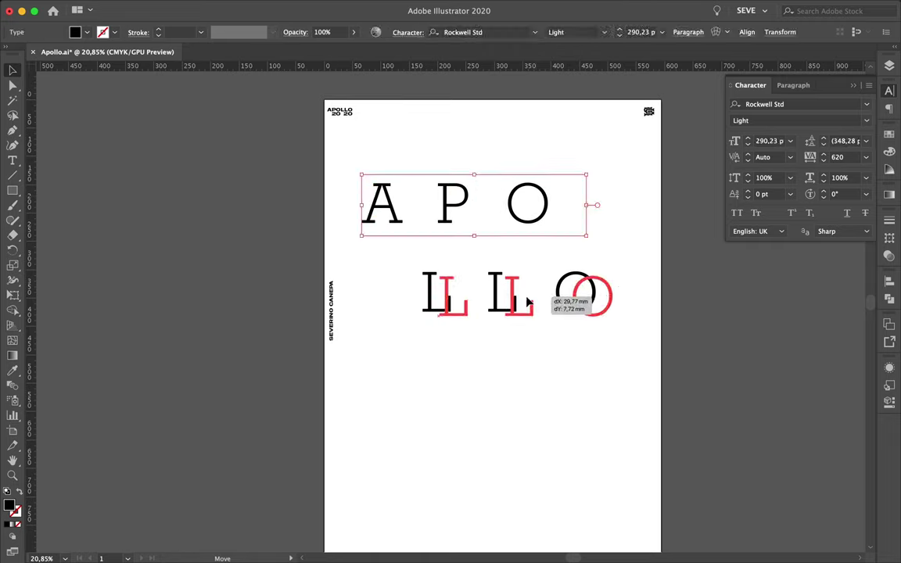
left_click(889, 67)
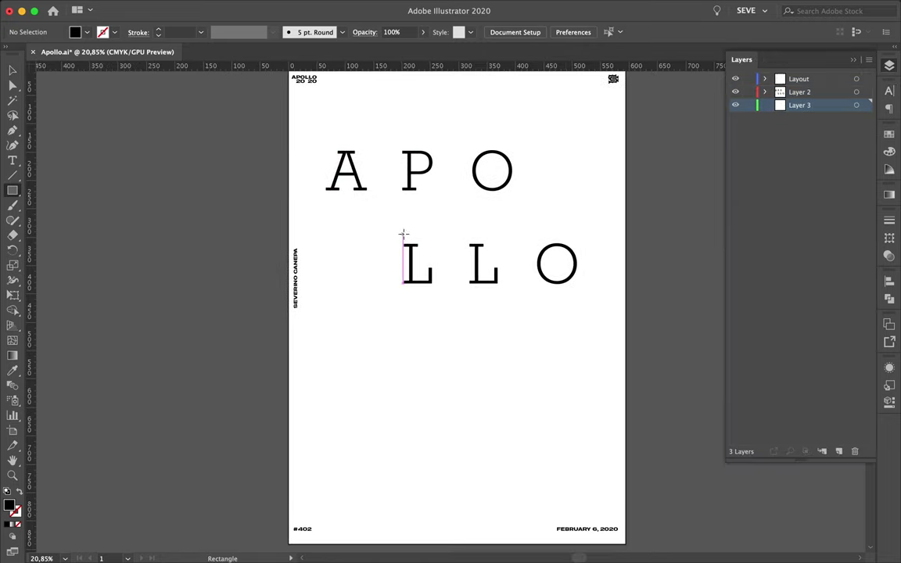
- Draw a rectangle over the LLO line and give it a red swatch fill
left_click_drag(370, 216, 626, 317)
key("v")
left_click(890, 135)
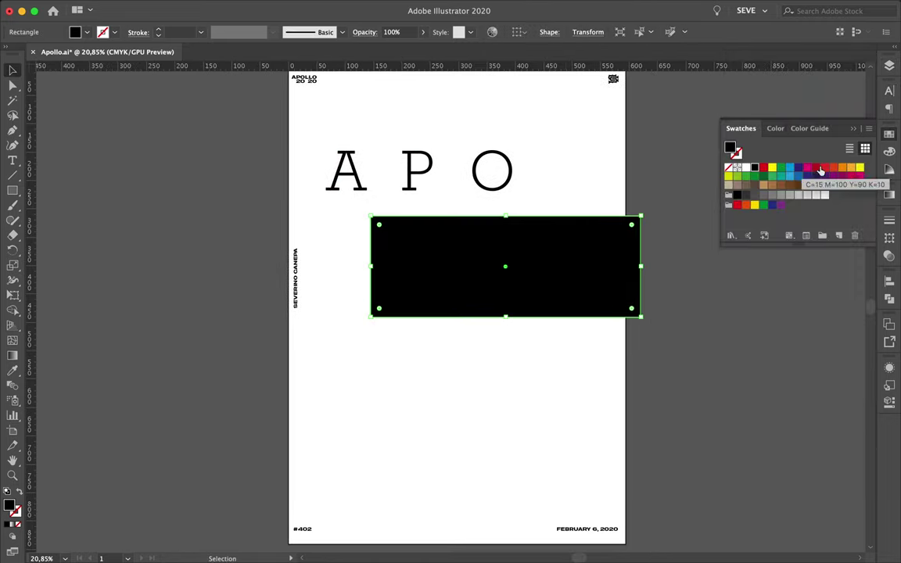
left_click(815, 167)
- Change the rectangle's fill to orange f4a10c in the Color Picker
double_click(729, 147)
left_click(671, 381)
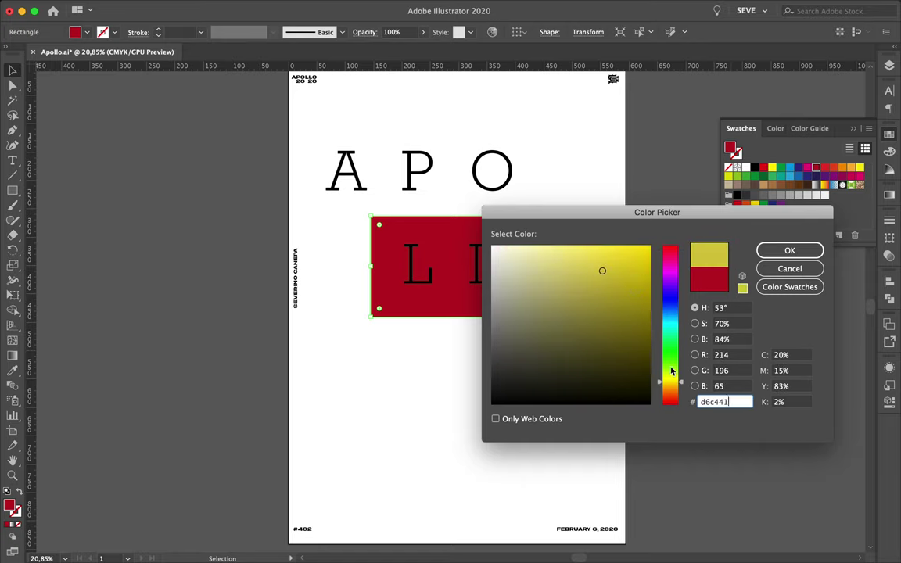
left_click(630, 261)
mouse_move(669, 373)
left_mouse_down()
mouse_move(673, 386)
mouse_move(661, 387)
left_mouse_up()
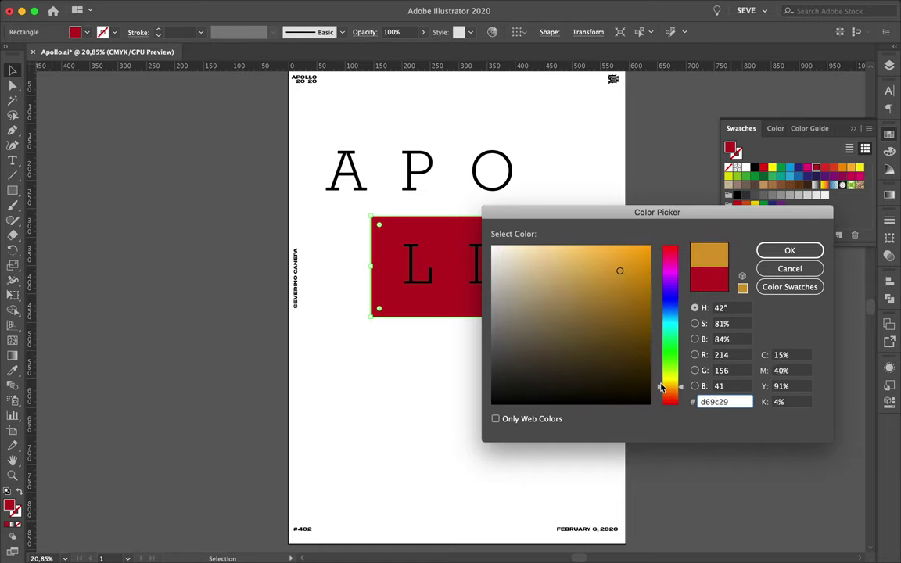
left_click(789, 249)
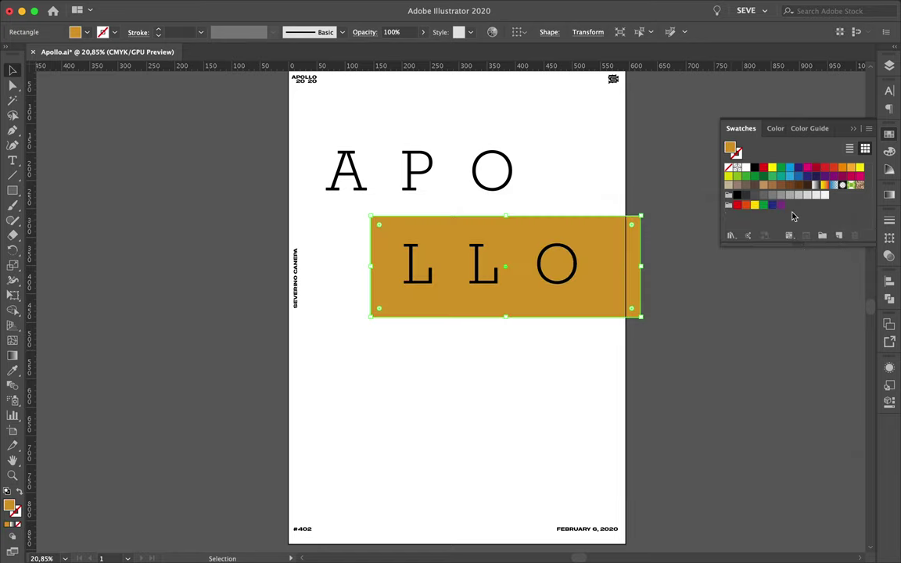
double_click(729, 148)
key("Return")
left_click(701, 338)
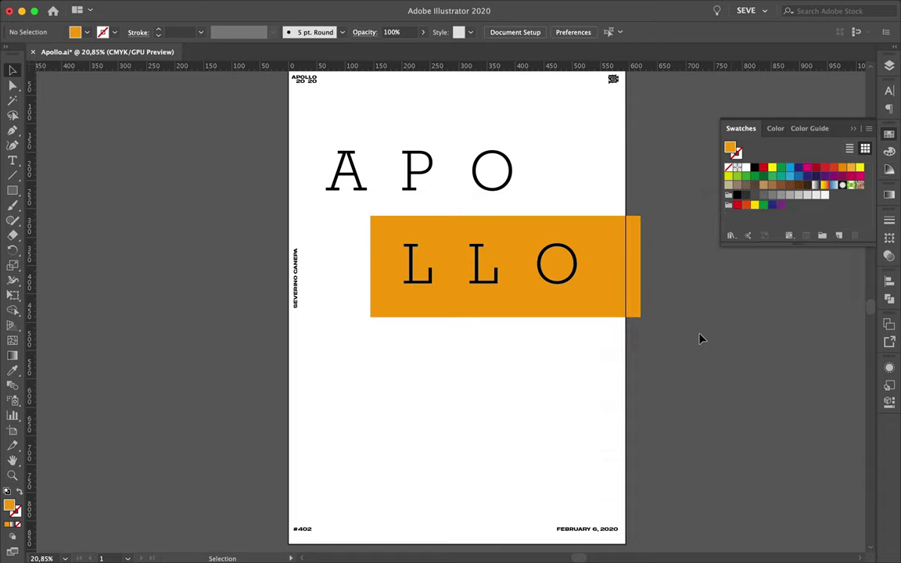
- Tighten the band's top and bottom edges around LLO and adjust its right edge
left_click_drag(505, 305, 506, 297)
left_click_drag(506, 216, 506, 232)
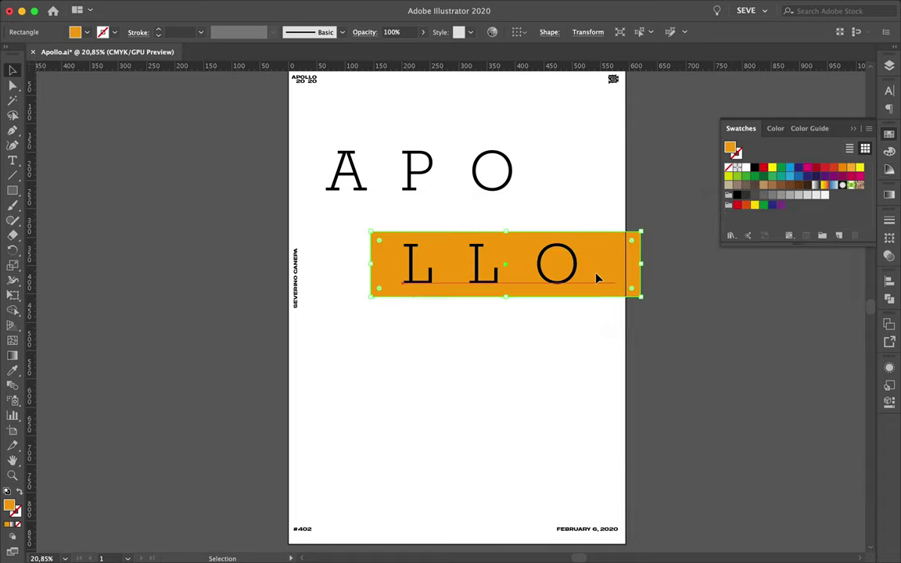
left_click(539, 348)
key("a")
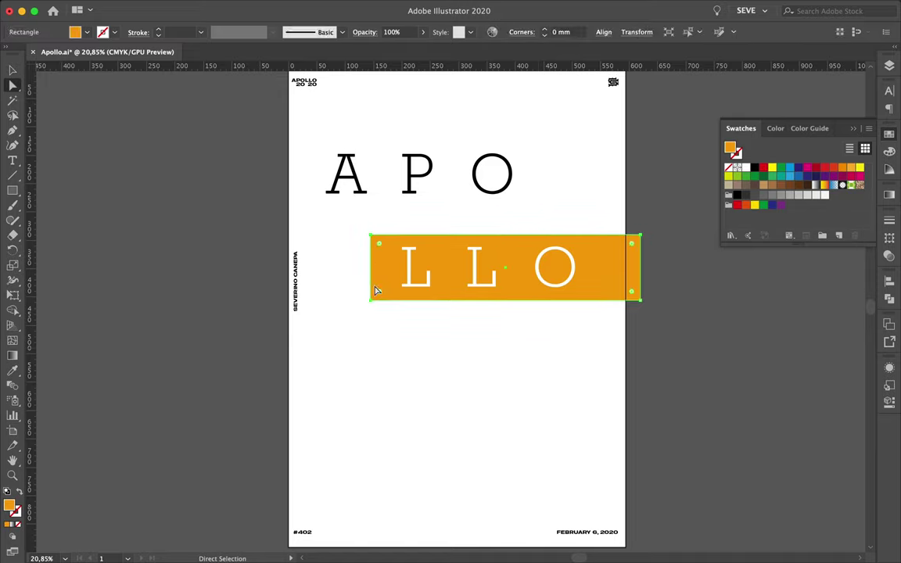
left_click_drag(376, 294, 321, 304)
key("v")
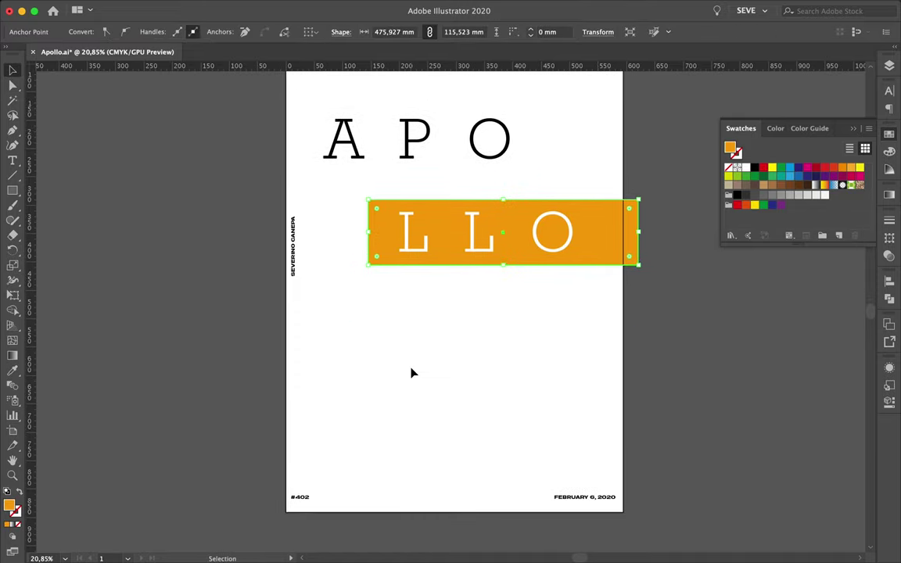
- Pull the orange band's right edge back to the page edge
scroll(441, 317, "up", 3)
left_click(440, 317)
left_click(684, 264)
left_click_drag(684, 264, 664, 263)
left_click(570, 453)
scroll(569, 452, "down", 2)
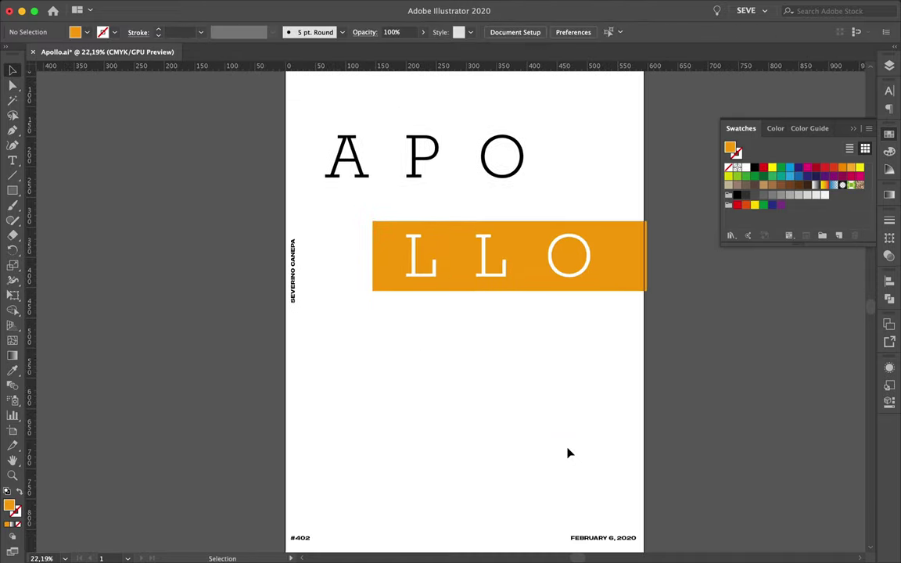
- Duplicate APO below the band, retype it as 20, and place a second 20 copy lower left
left_click_drag(427, 121, 427, 342)
double_click(407, 378)
type("20O")
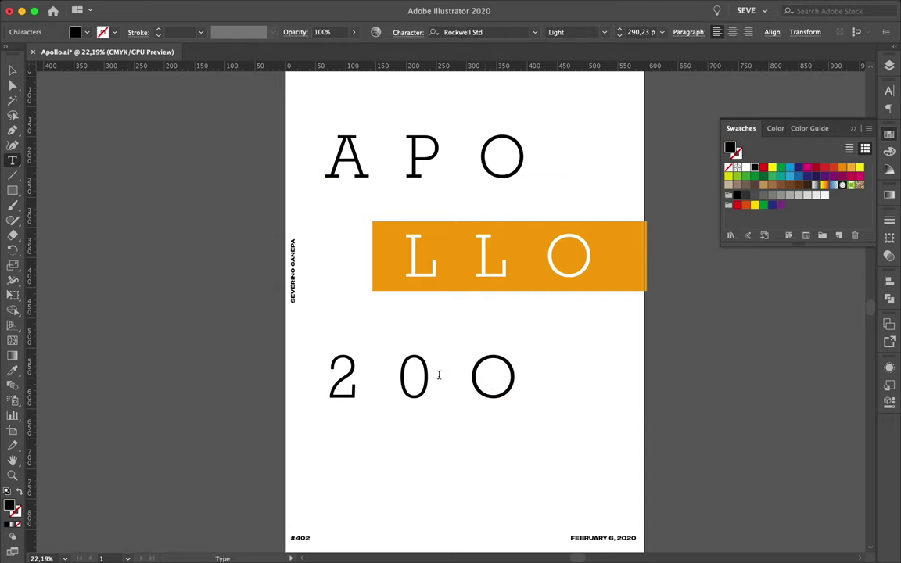
key("Escape")
mouse_move(430, 379)
left_mouse_down()
mouse_move(592, 379)
mouse_move(433, 476)
left_mouse_up()
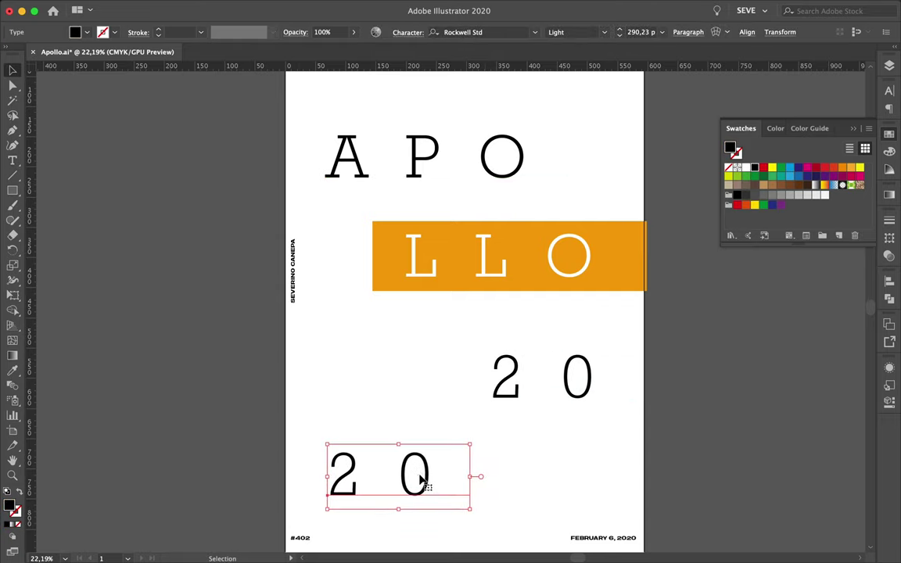
- Set both 2 0 lines to the Light type style after trying Italic
left_click(548, 379, "shift")
key("ctrl+t")
type("Italic")
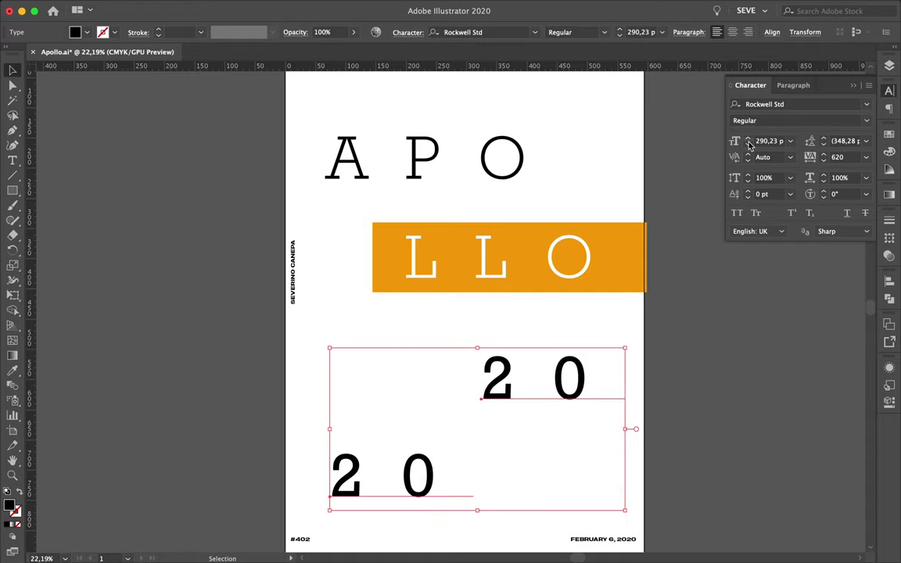
left_click(793, 121)
type("Light")
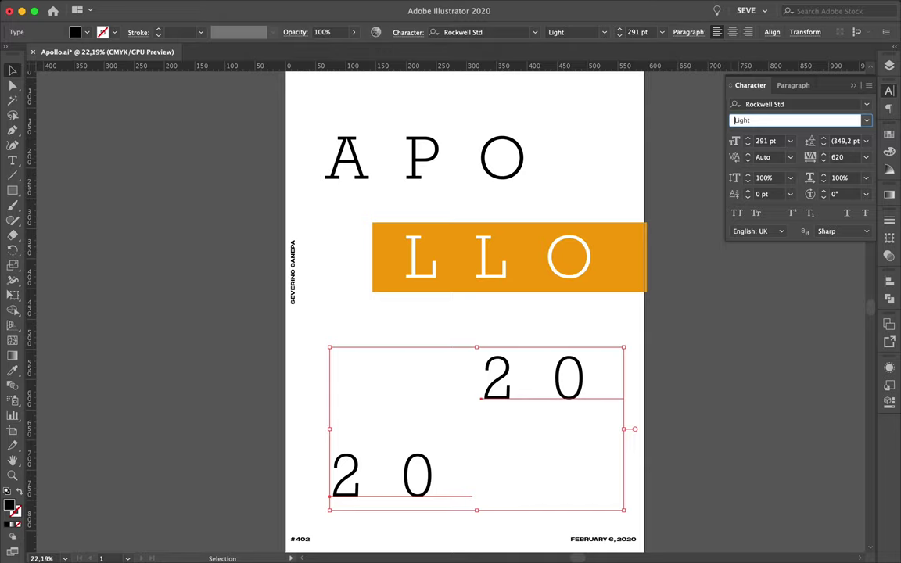
- Select the APO text without LLO, then clear the selection
left_click(563, 186)
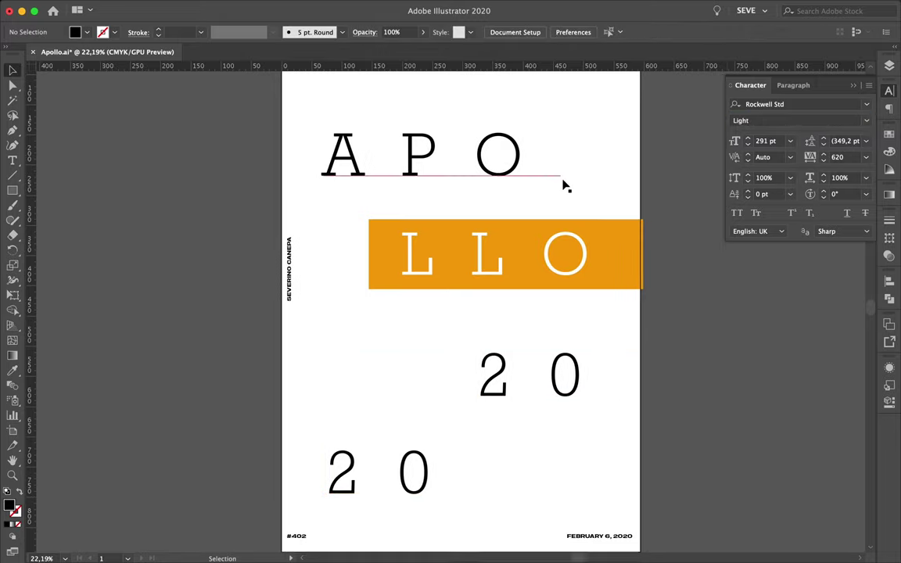
scroll(563, 188, "up", 1)
left_click_drag(543, 197, 548, 355)
left_click(547, 356, "shift")
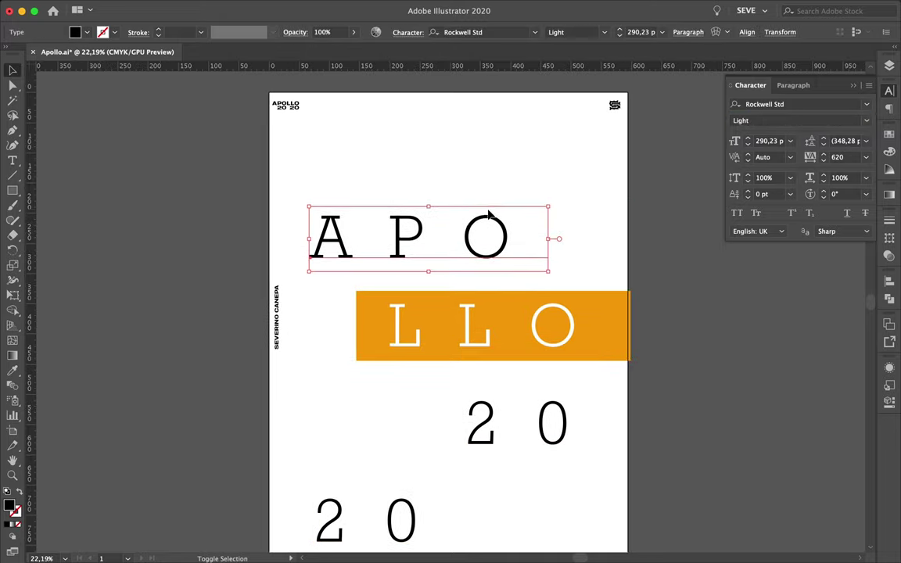
left_click(363, 288)
scroll(362, 288, "down", 2)
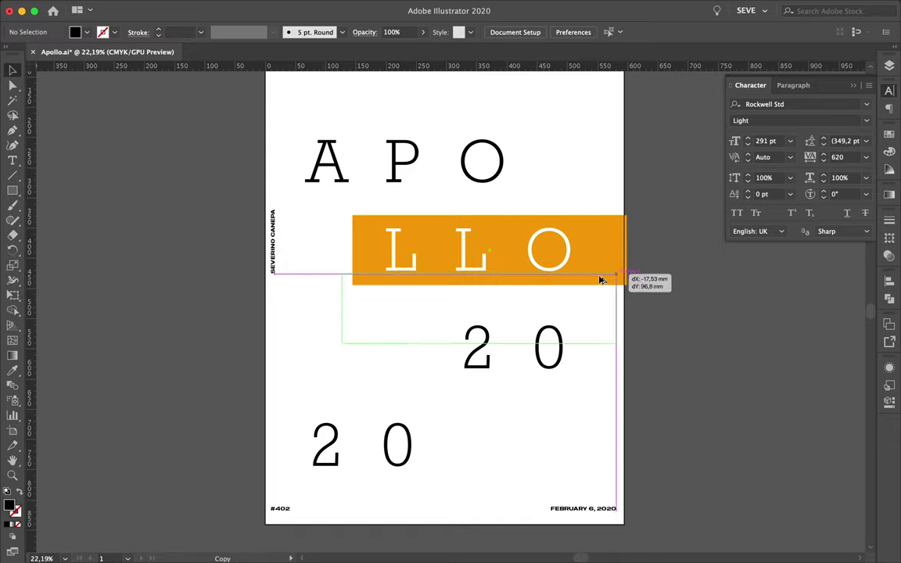
- Copy the orange band down behind the lower 2 0 and turn it black
left_click_drag(601, 280, 428, 416)
key("i")
left_click(428, 408)
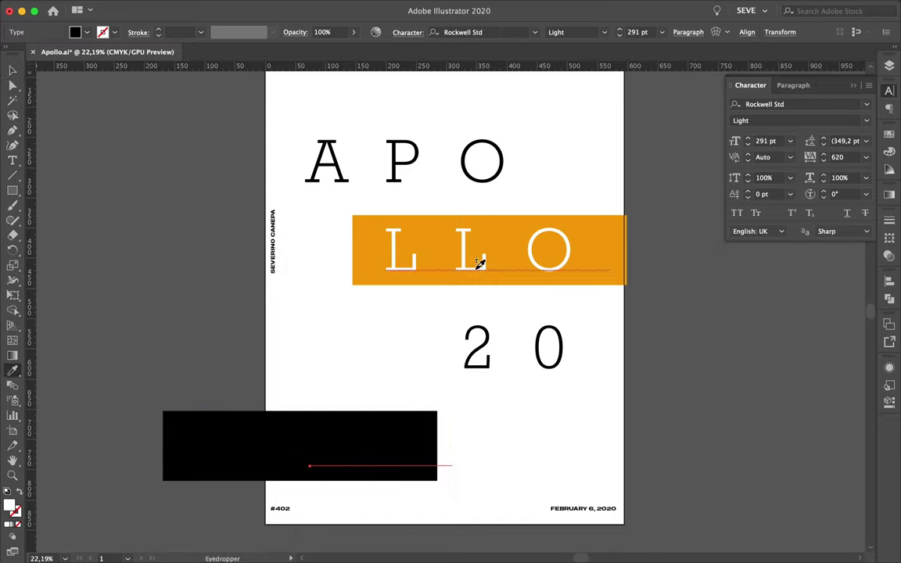
key("v")
left_click(297, 449)
scroll(344, 338, "up", 2)
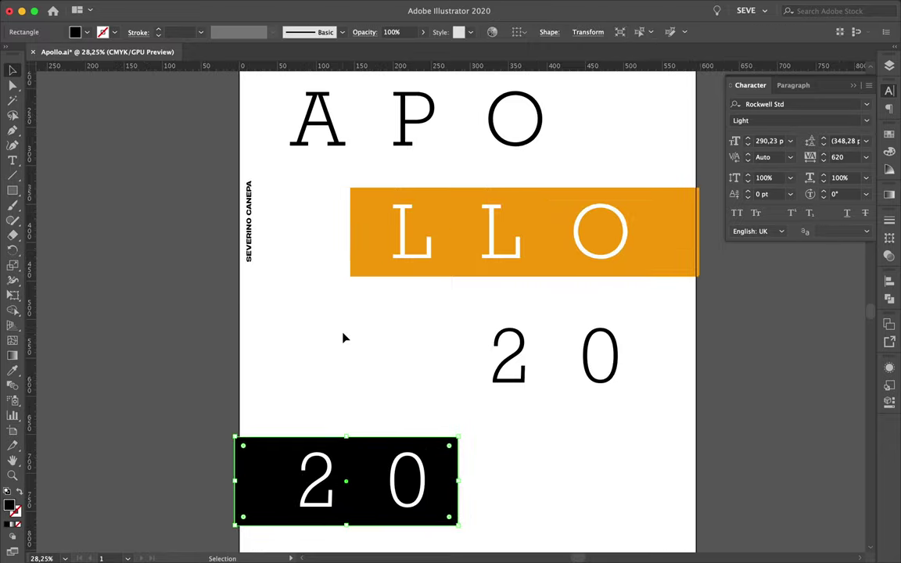
- Pick the Rectangle tool and scroll to the off-page area for the thin bar
key("m")
scroll(491, 208, "down", 1)
scroll(491, 208, "right", 5)
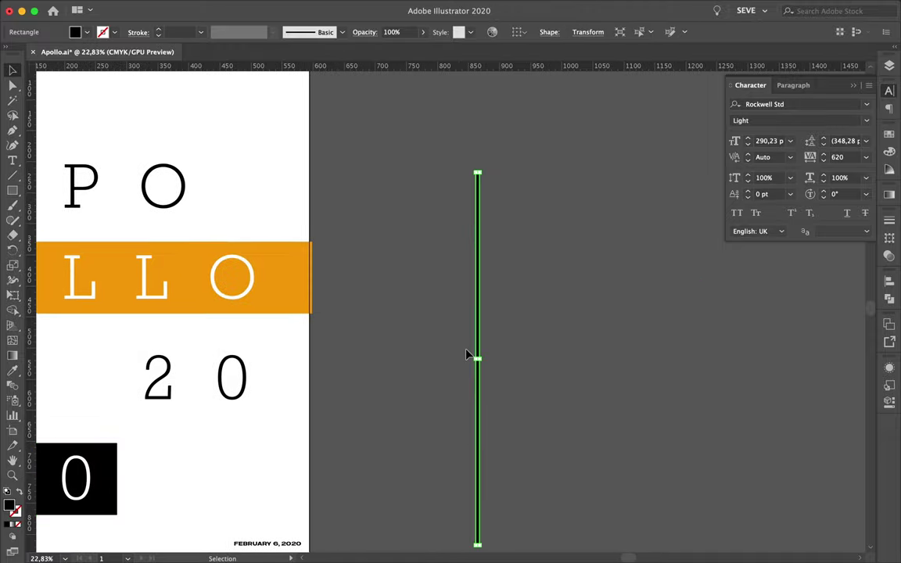
- Repeat the thin bar into a row of vertical stripes with Ctrl+D, then select all and stretch them
scroll(467, 355, "up", 8)
left_click_drag(494, 413, 510, 413)
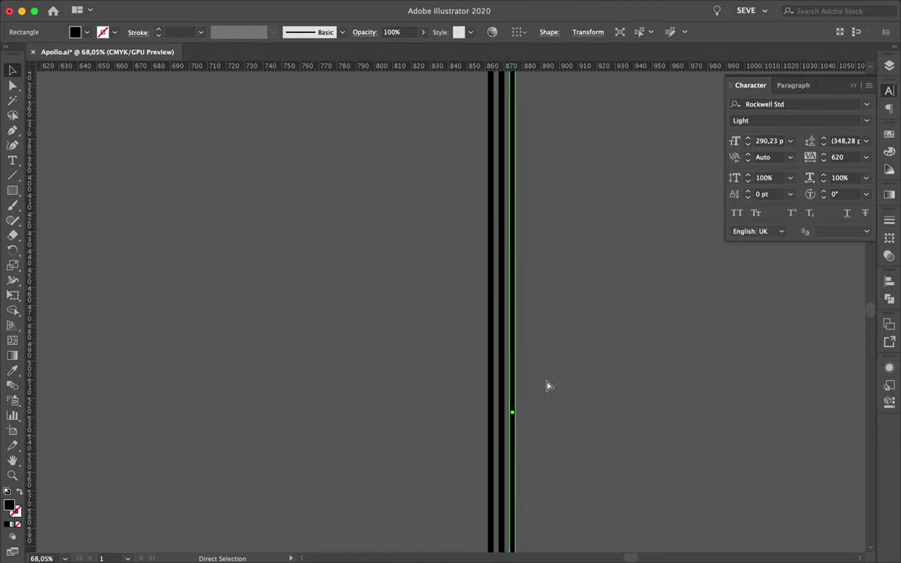
key("ctrl+d")
key("ctrl+d")
key("ctrl+d")
scroll(482, 329, "down", 5)
key("ctrl+d")
key("ctrl+d")
key("ctrl+d")
scroll(482, 329, "right", 5)
key("ctrl+d")
key("ctrl+d")
key("ctrl+d")
scroll(482, 329, "right", 6)
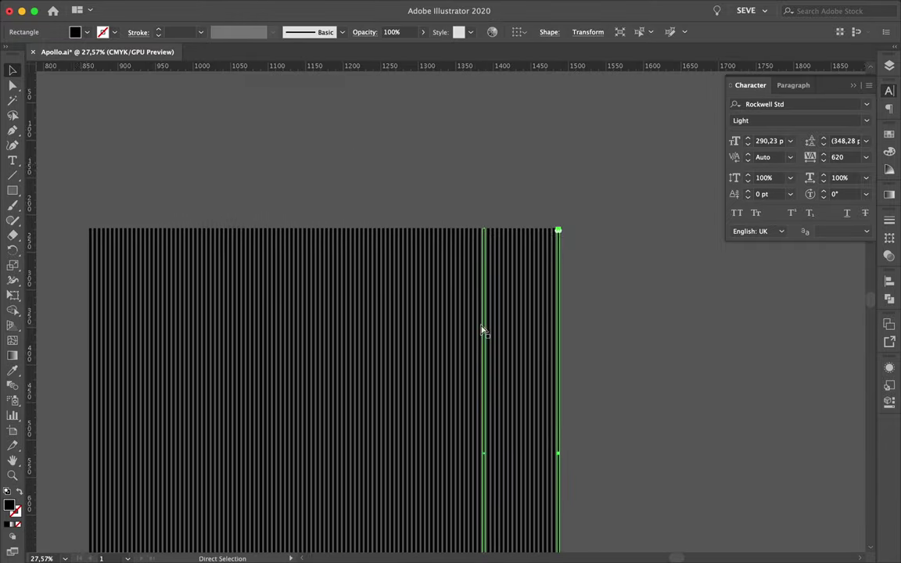
key("ctrl+d")
key("ctrl+d")
key("ctrl+d")
scroll(207, 282, "down", 3)
key("ctrl+a")
left_click_drag(422, 175, 422, 101)
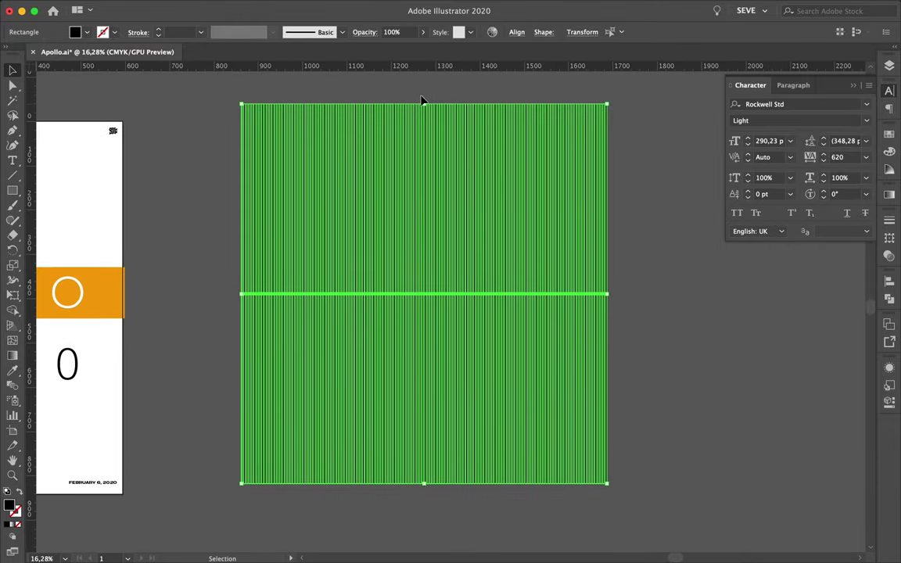
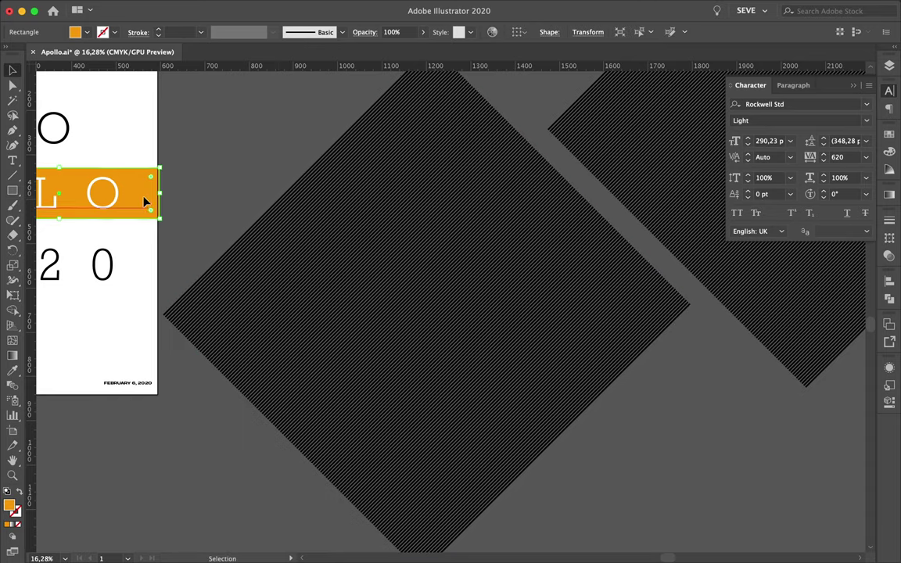
- Lay a rectangle across the striped diamond and select the diamond group for Pathfinder
left_click_drag(459, 300, 460, 300)
left_click_drag(562, 422, 472, 336)
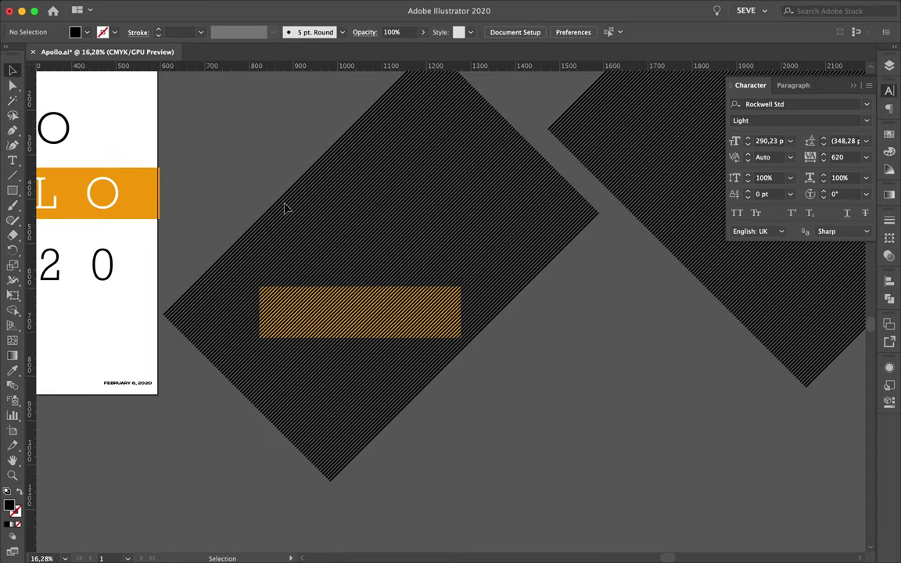
left_click(307, 231)
left_click(306, 231)
key("ctrl+F10")
key("ctrl+shift+F9")
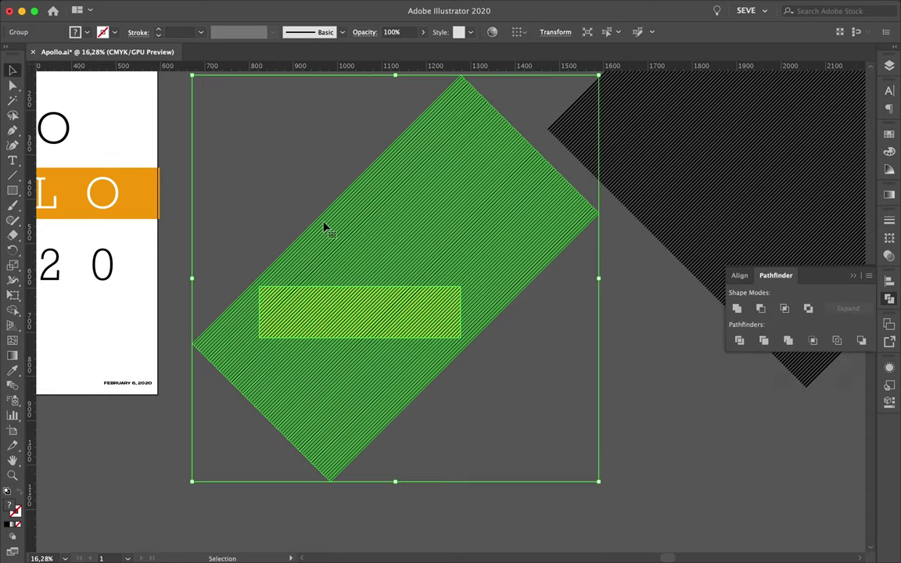
- Divide the diamond along the rectangle's edges and delete the unwanted pieces
left_click(549, 281)
left_click(316, 272)
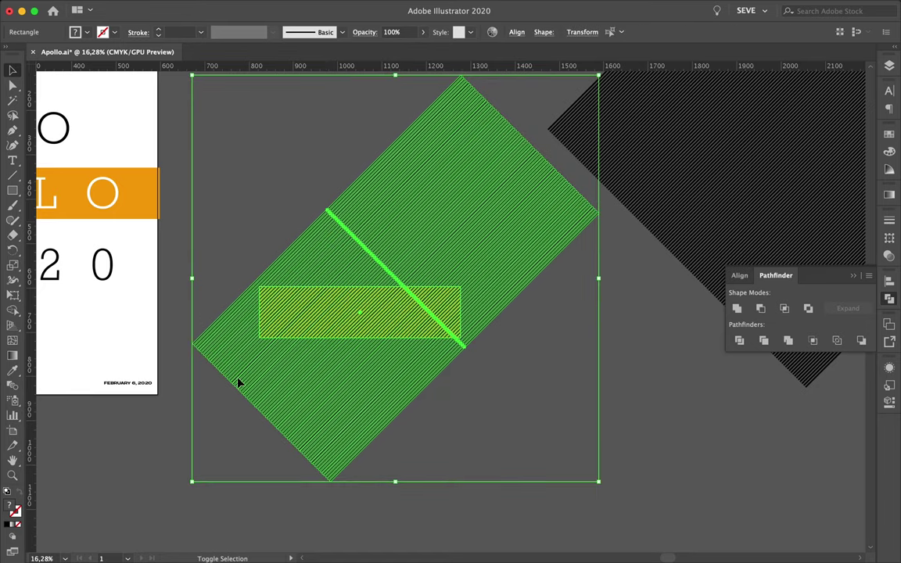
left_click(575, 261)
left_click(404, 325)
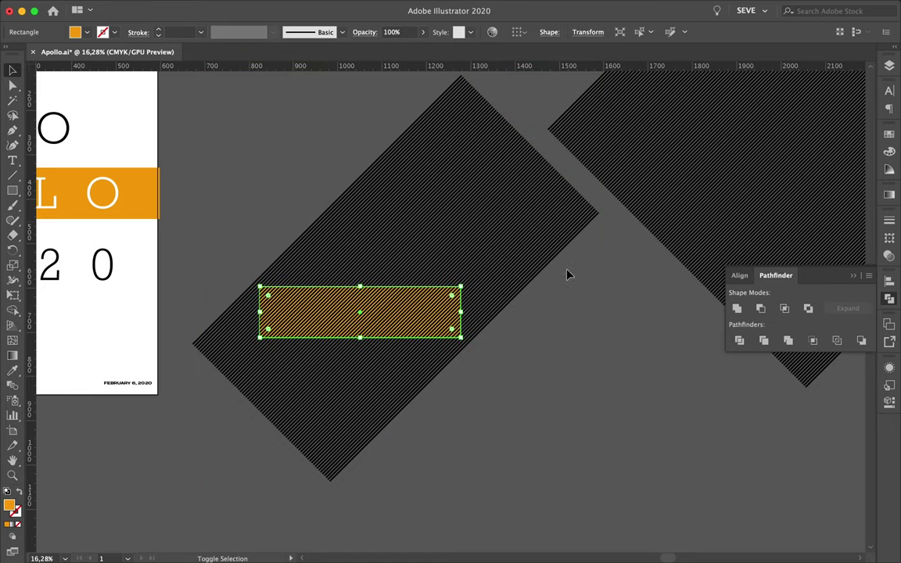
key("slash")
left_click(438, 351, "shift")
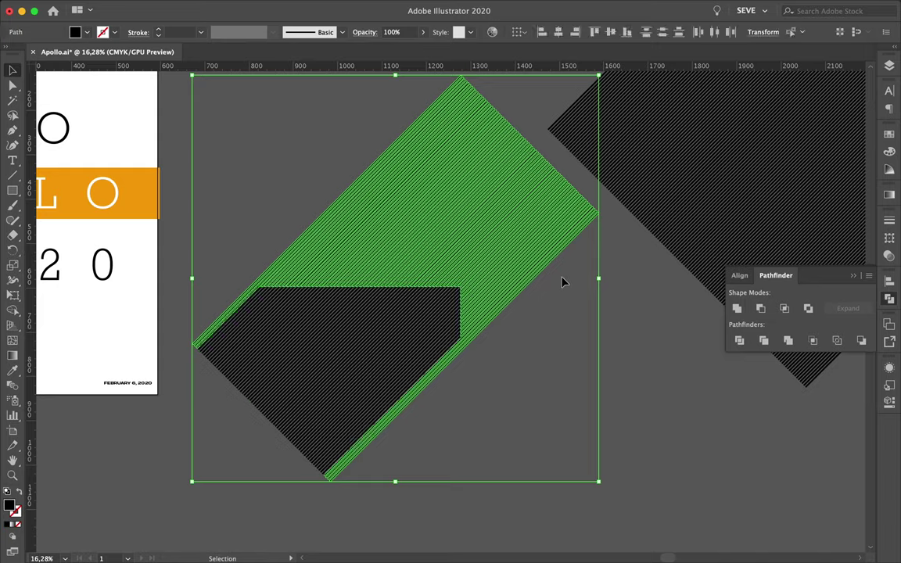
key("Delete")
- Move the striped bar onto the poster behind the middle 2 0 row
key("ctrl+z")
key("Delete")
scroll(508, 368, "left", 5)
left_click_drag(665, 319, 363, 272)
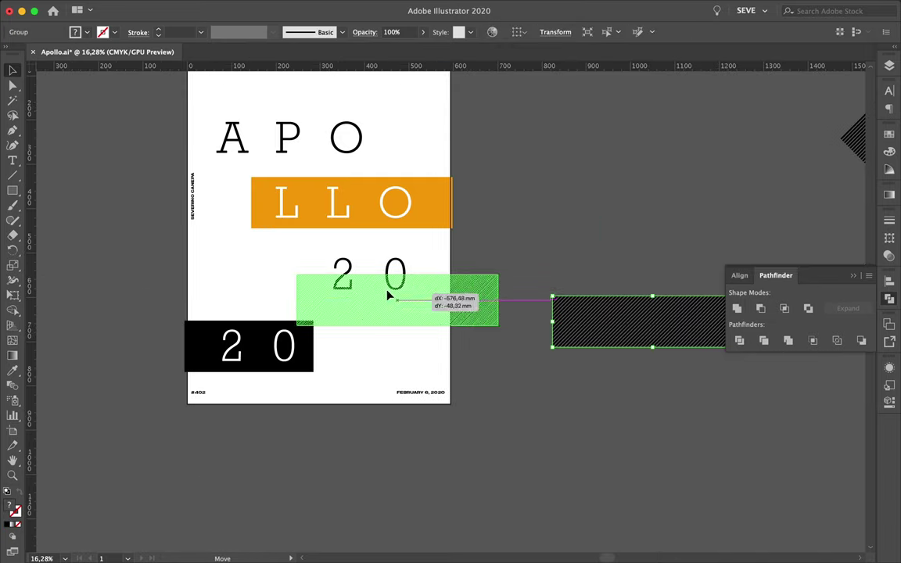
key("ctrl+z")
scroll(756, 388, "up", 5)
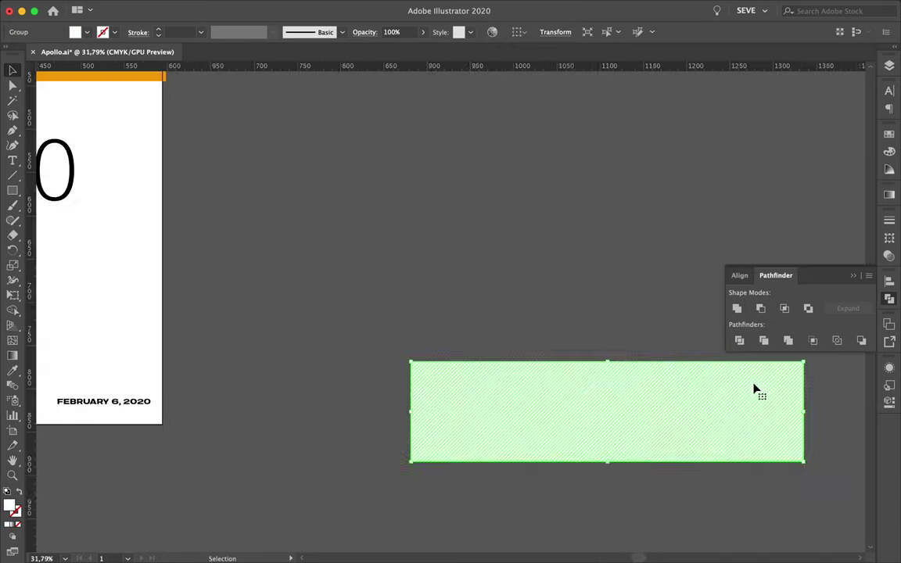
key("ctrl+z")
key("ctrl+0")
- Recolour the bar's stripes orange and place a copy rotated 90° at the poster's left
left_click(386, 226)
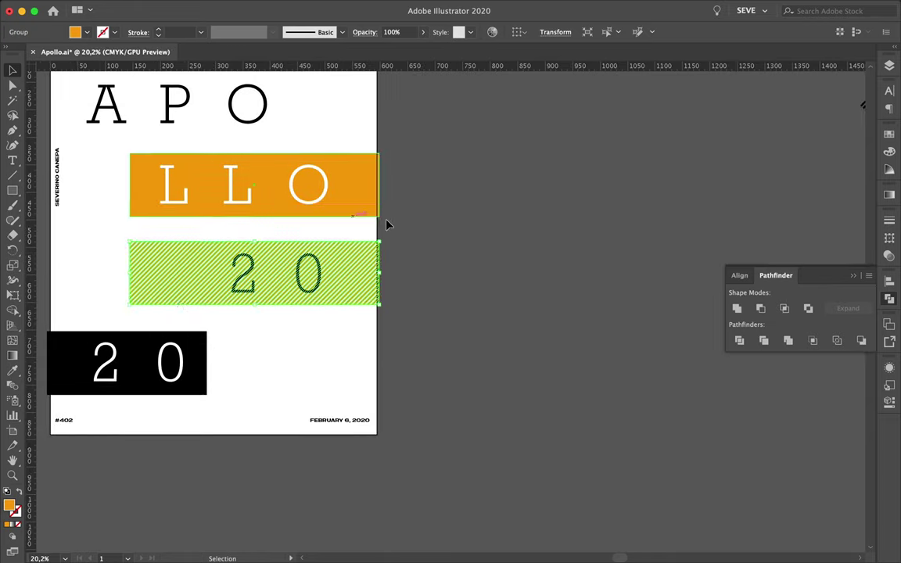
key("ctrl+shift+a")
scroll(307, 293, "up", 2)
left_click_drag(311, 383, 202, 192)
left_click_drag(412, 161, 317, 70)
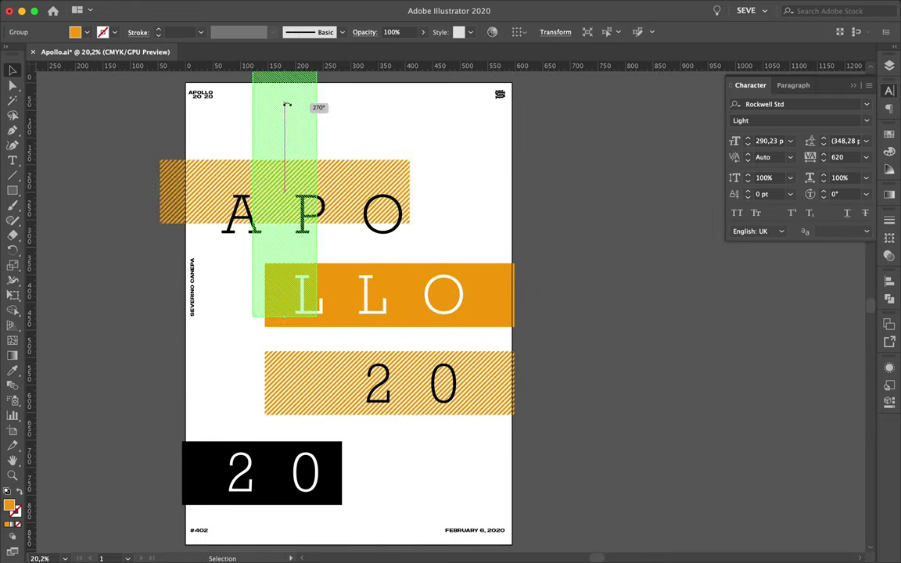
left_click_drag(277, 122, 228, 150)
left_click(305, 147)
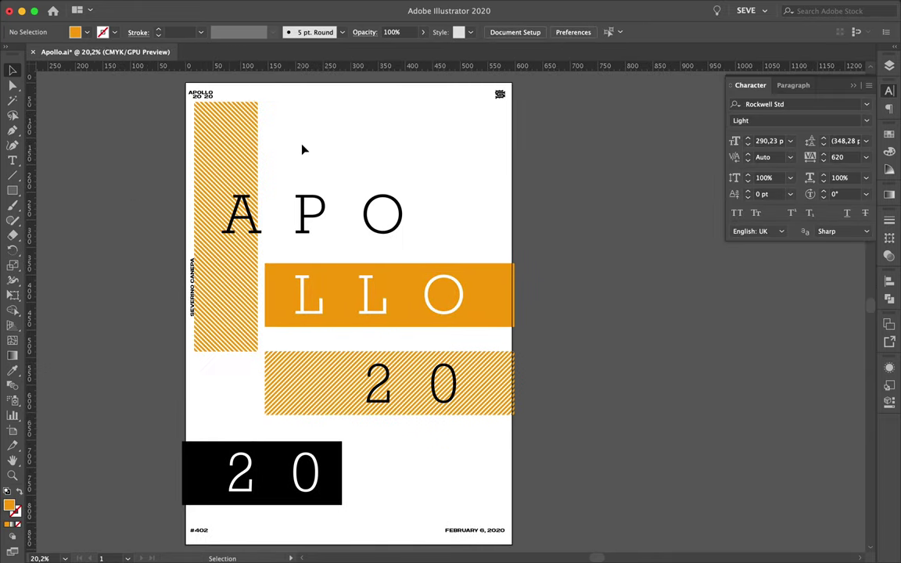
- Trim the strip's left part with a rectangle via Minus Front and raise it to the top
key("m")
left_click_drag(162, 90, 216, 378)
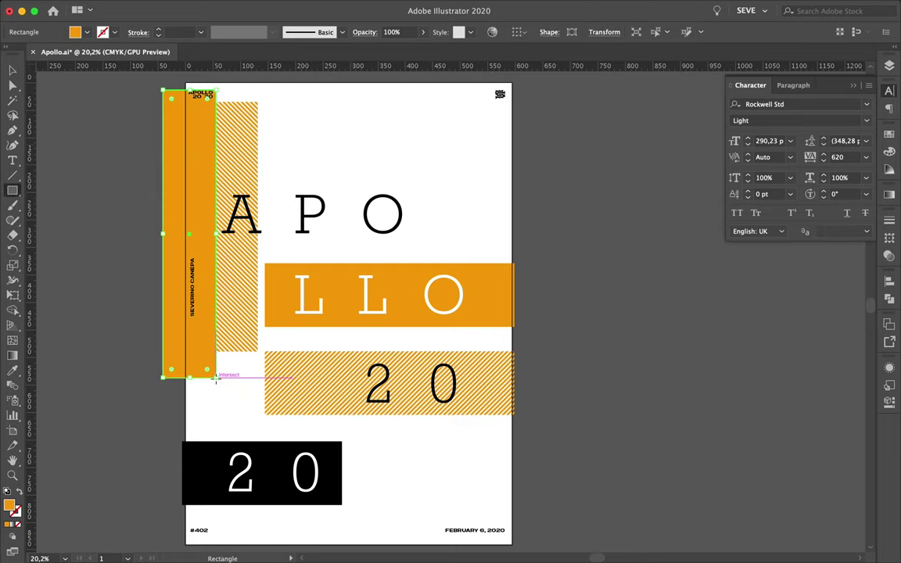
left_click(235, 234, "shift")
key("ctrl+shift+F9")
key("F7")
key("ctrl+g")
key("a")
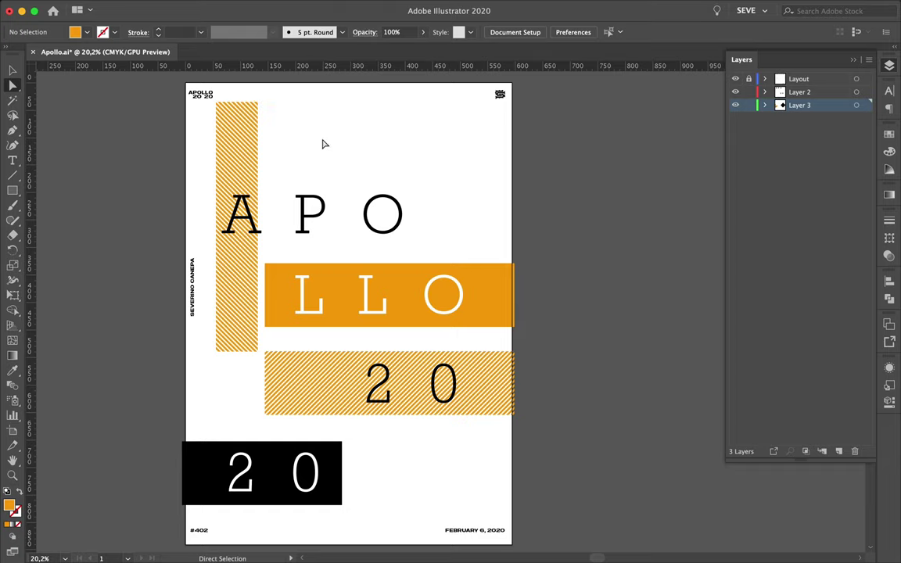
left_click_drag(243, 271, 243, 240)
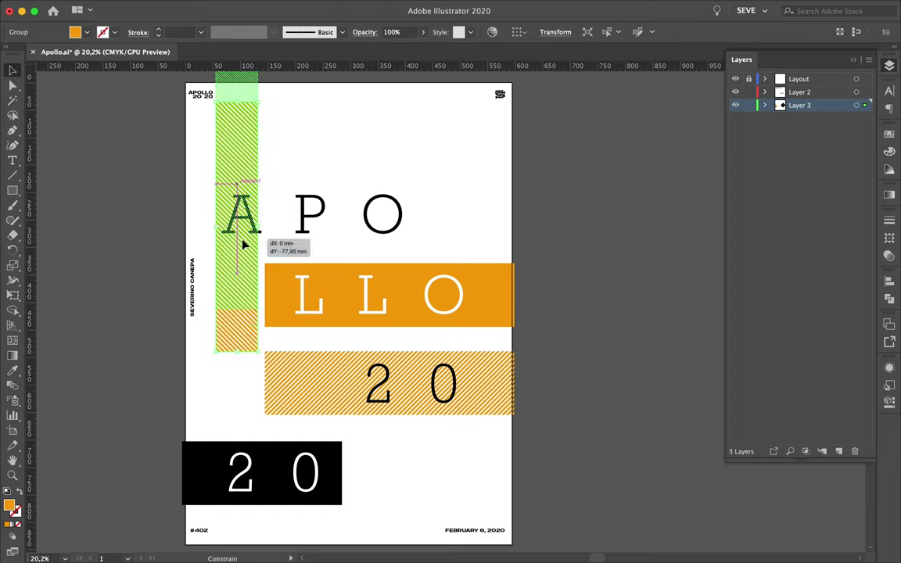
- Nudge APO down and move the hatched and black 2 0 blocks up under LLO
scroll(322, 145, "right", 3)
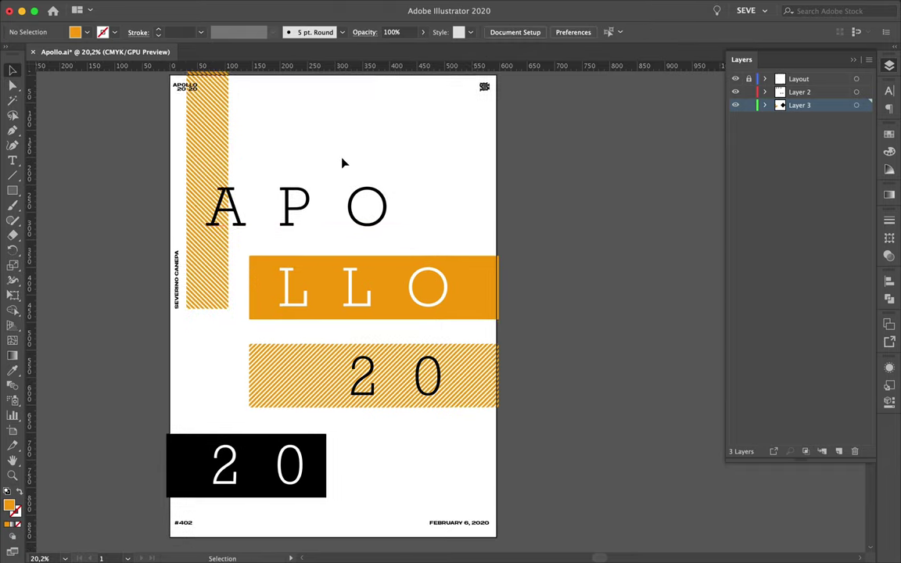
left_click_drag(341, 243, 342, 244)
left_click_drag(437, 391, 438, 366)
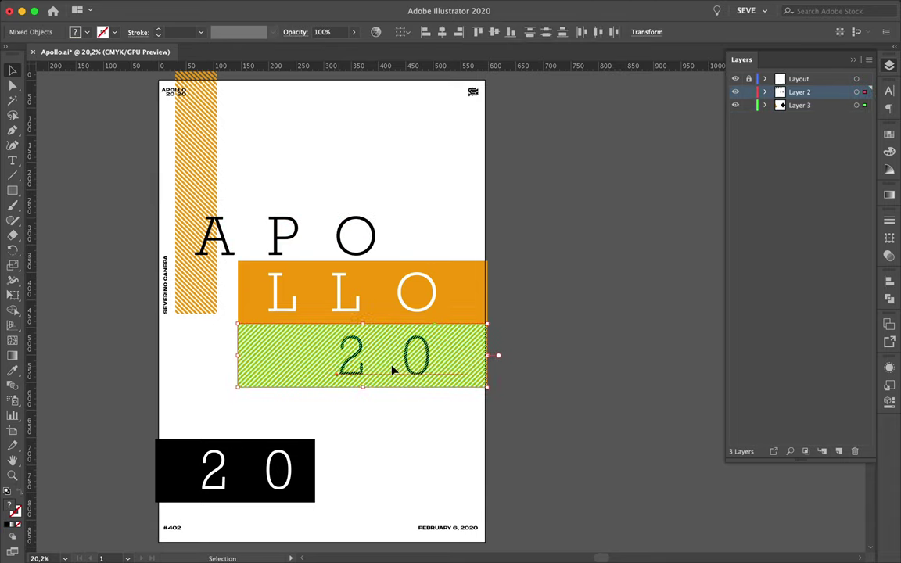
left_click_drag(251, 463, 296, 428)
left_click(337, 422)
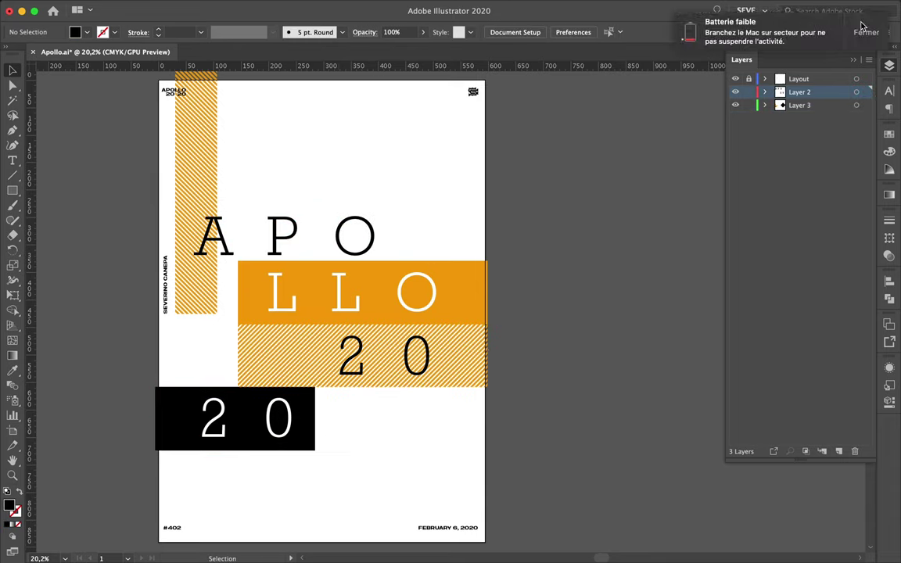
- Cut the letter A out of APO and paste it as a separate letter
scroll(297, 201, "up", 2)
double_click(297, 202)
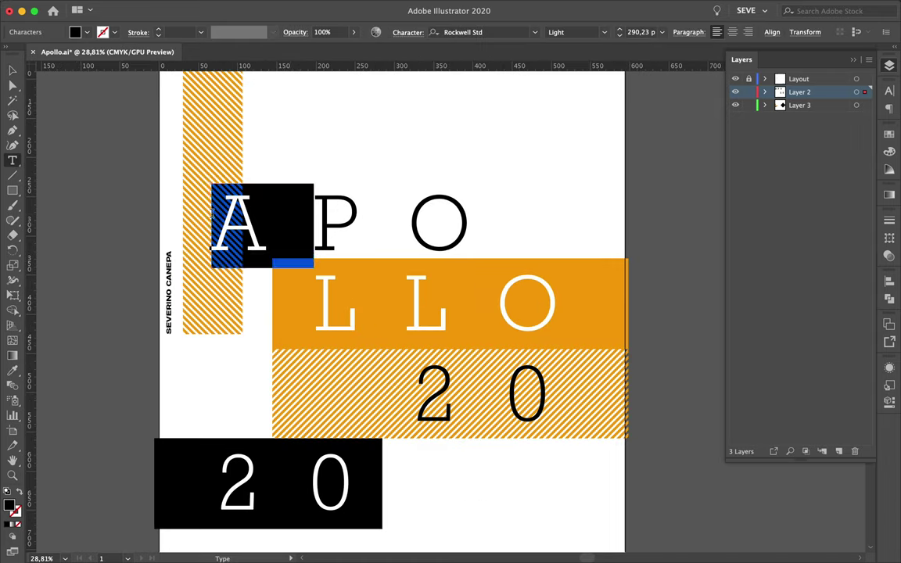
key("BackSpace")
key("Escape")
mouse_move(227, 221)
left_mouse_down()
mouse_move(334, 222)
mouse_move(150, 177)
left_mouse_up()
key("ctrl+z")
- Place a copy of the large A at the top right and add a new top layer
scroll(227, 170, "down", 3)
scroll(228, 170, "up", 2)
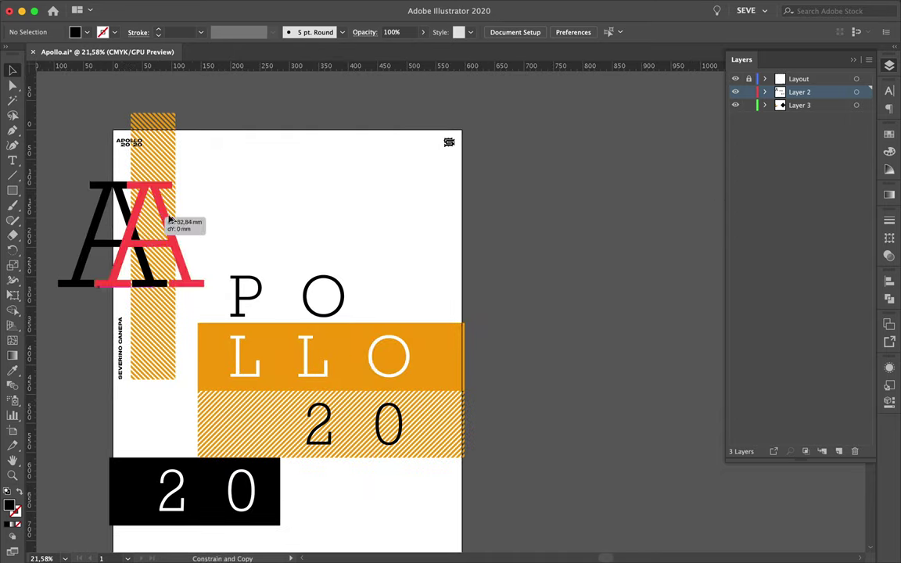
left_click_drag(160, 211, 466, 151)
left_click(355, 169)
scroll(353, 171, "down", 2)
key("ctrl+l")
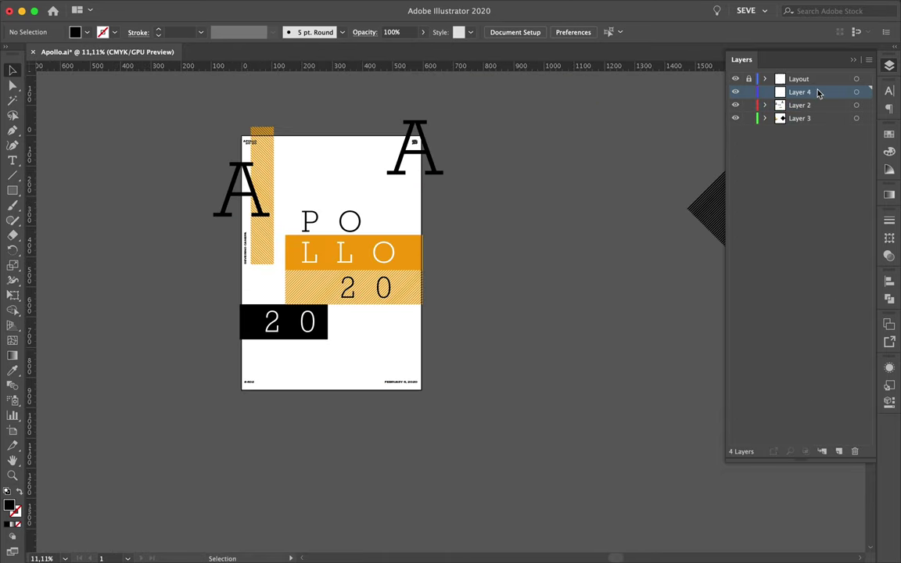
left_click_drag(814, 78, 813, 76)
- Draw a poster-sized clipping rectangle and expand the letters into shapes
key("m")
left_click_drag(241, 412, 241, 412)
key("v")
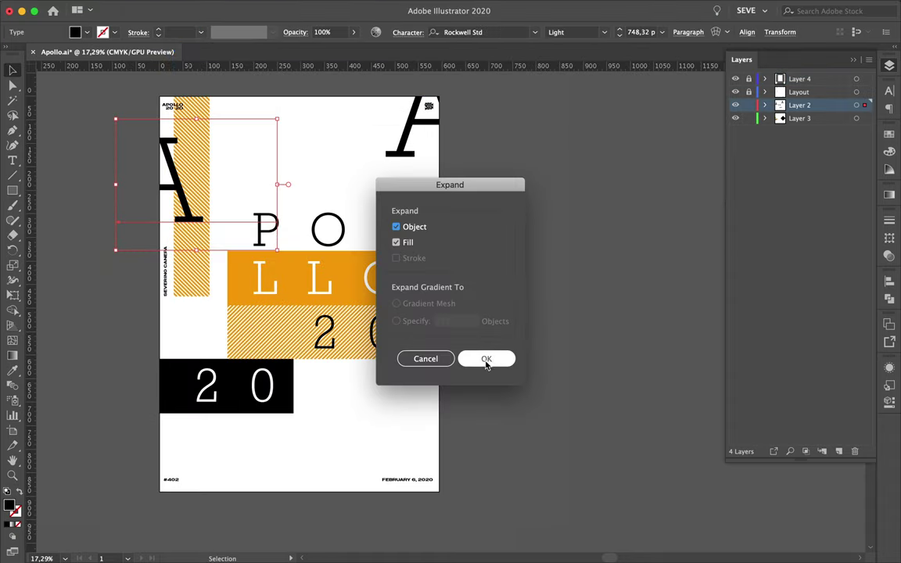
left_click(487, 358)
- Restore the A before P O and position the large black A at the top left
key("t")
left_click_drag(305, 226, 245, 233)
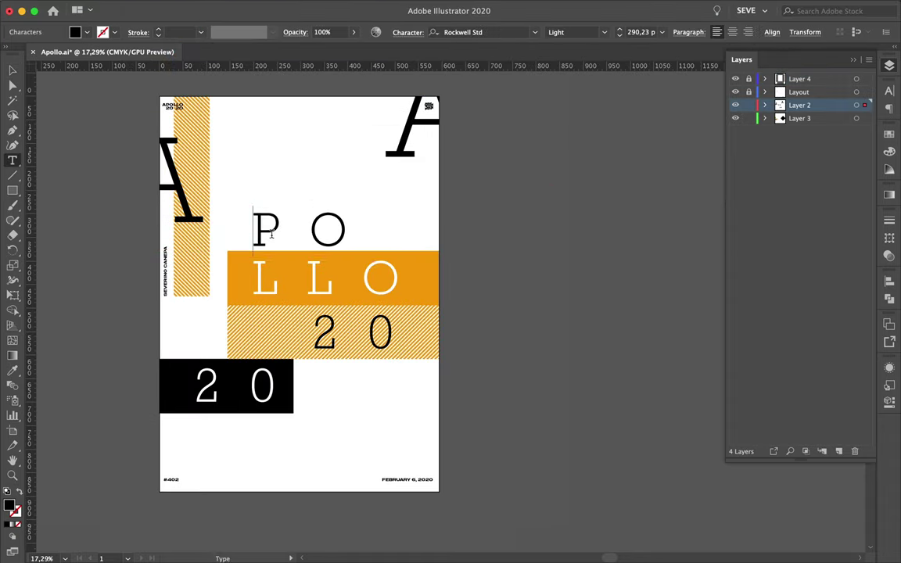
key("ctrl+z")
key("Escape")
scroll(258, 234, "up", 5)
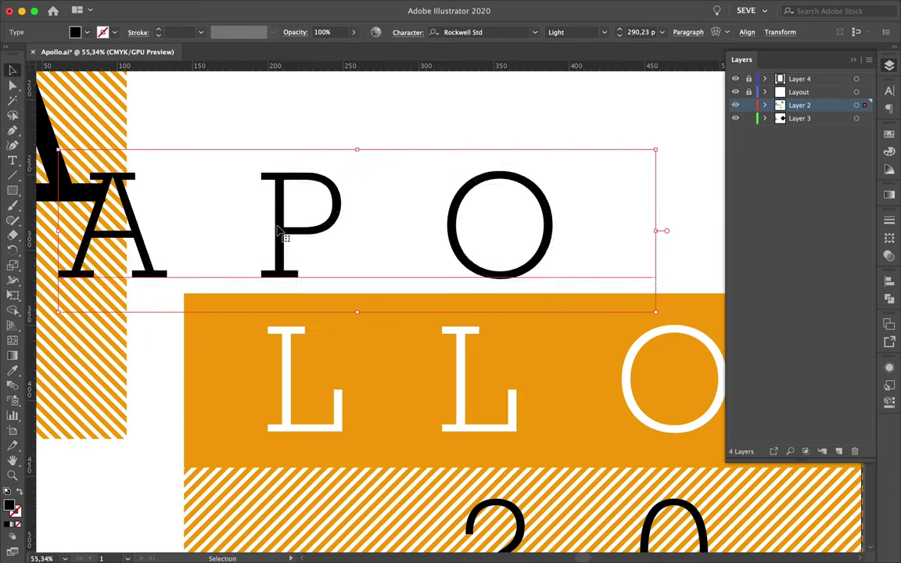
scroll(285, 231, "down", 1)
left_click_drag(101, 140, 103, 135)
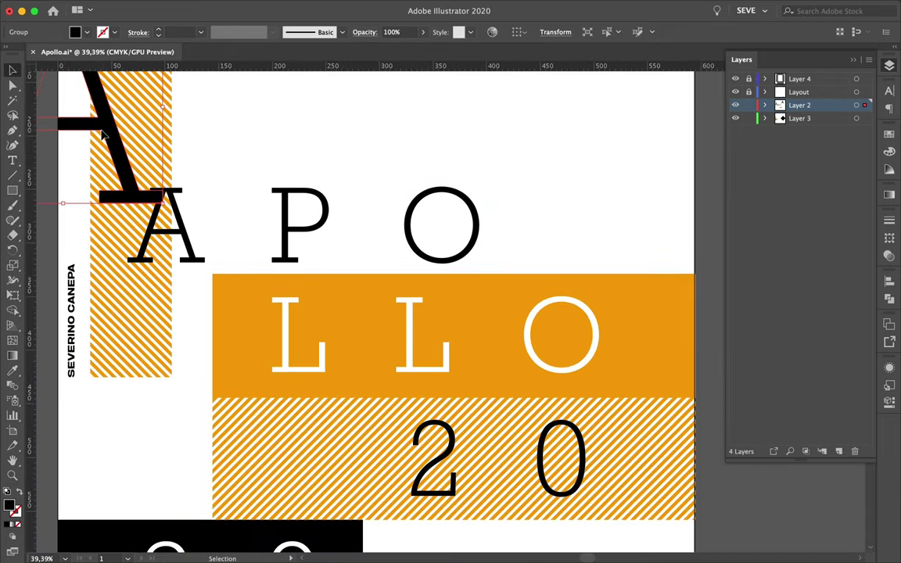
scroll(218, 157, "down", 5)
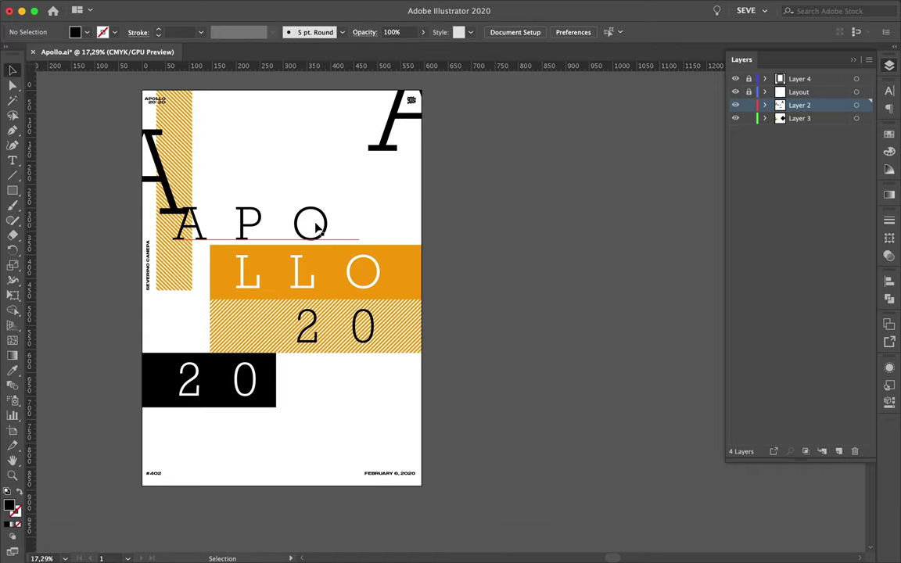
- Add a 'Poster' text line above APO
scroll(368, 185, "up", 2)
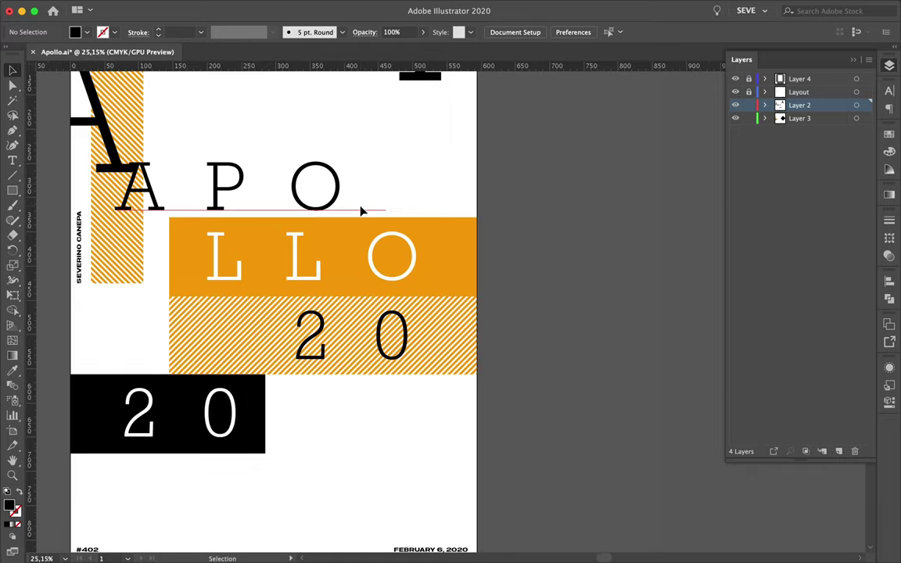
scroll(356, 288, "down", 2)
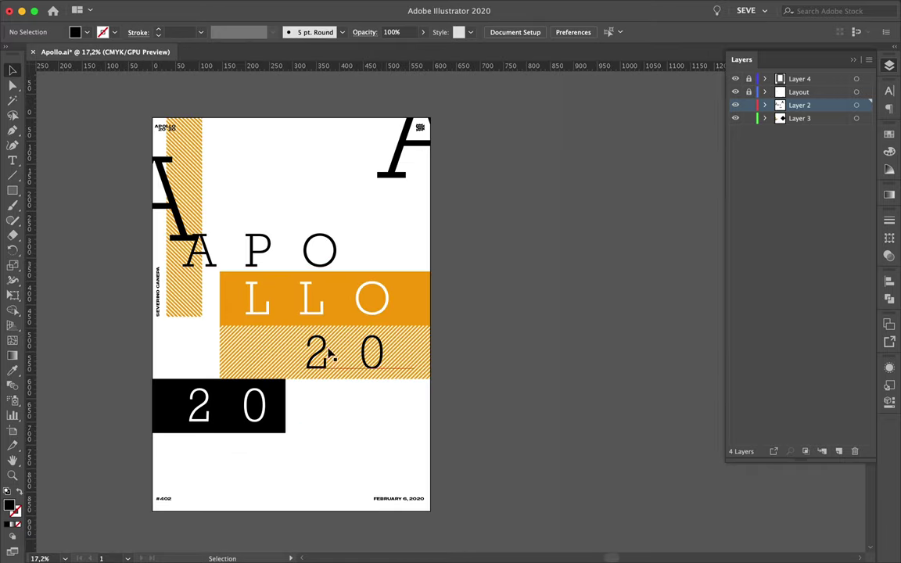
key("t")
left_click(257, 211)
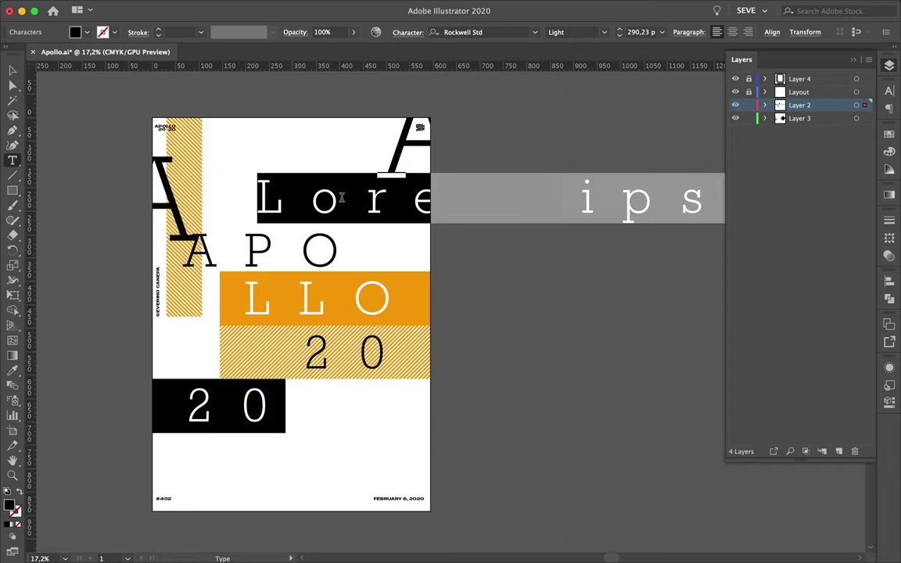
type("Poster")
key("Escape")
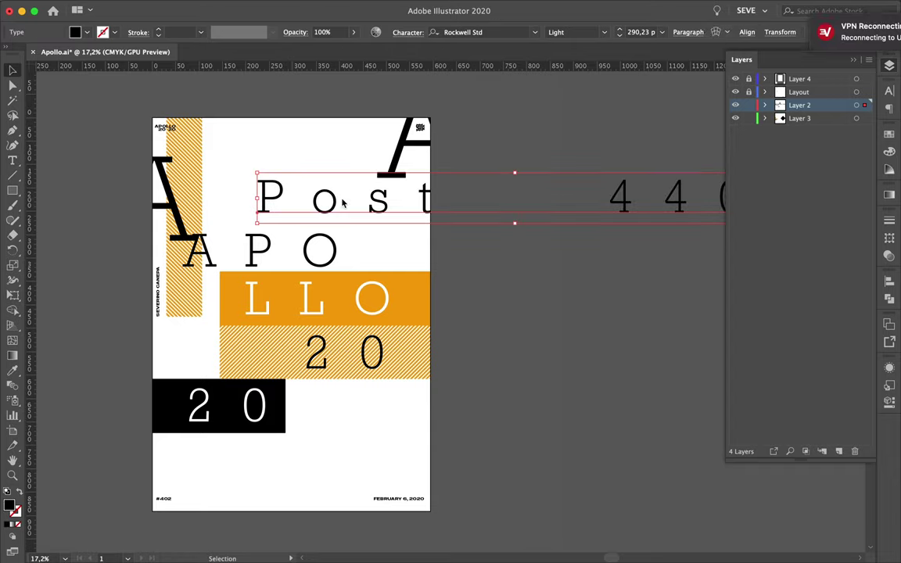
- Set the label's font size to 170 pt and tracking to 10
left_click(889, 90)
left_click(767, 140)
type("170")
key("Return")
left_click(837, 157)
type("480")
key("Return")
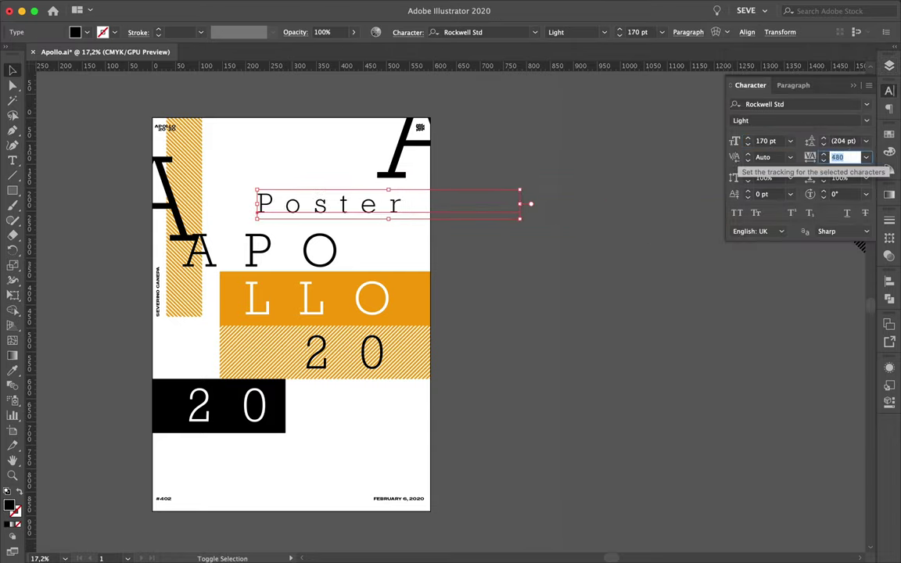
type("10")
key("Return")
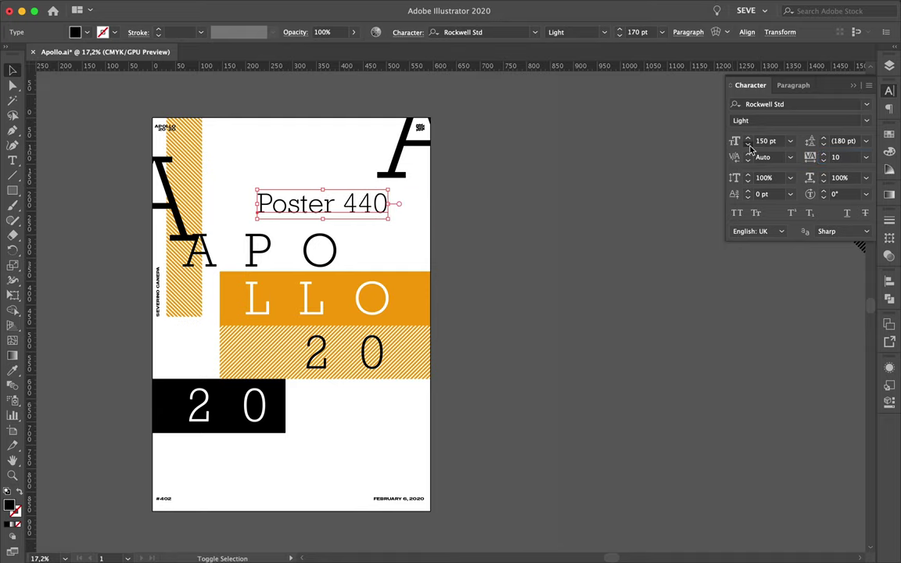
- Draw a black box behind Poster 402 and scale the label down
scroll(297, 217, "up", 3)
scroll(297, 217, "up", 2)
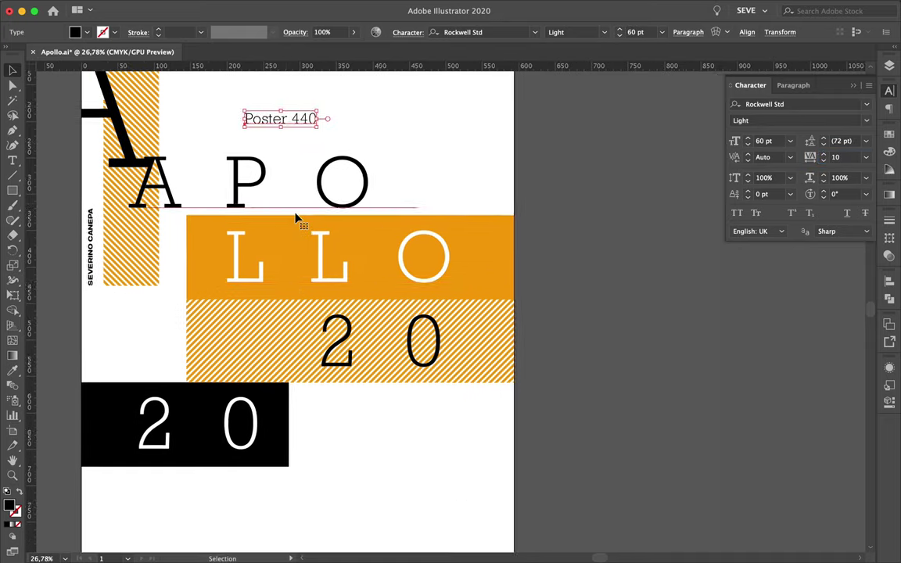
scroll(247, 151, "up", 2)
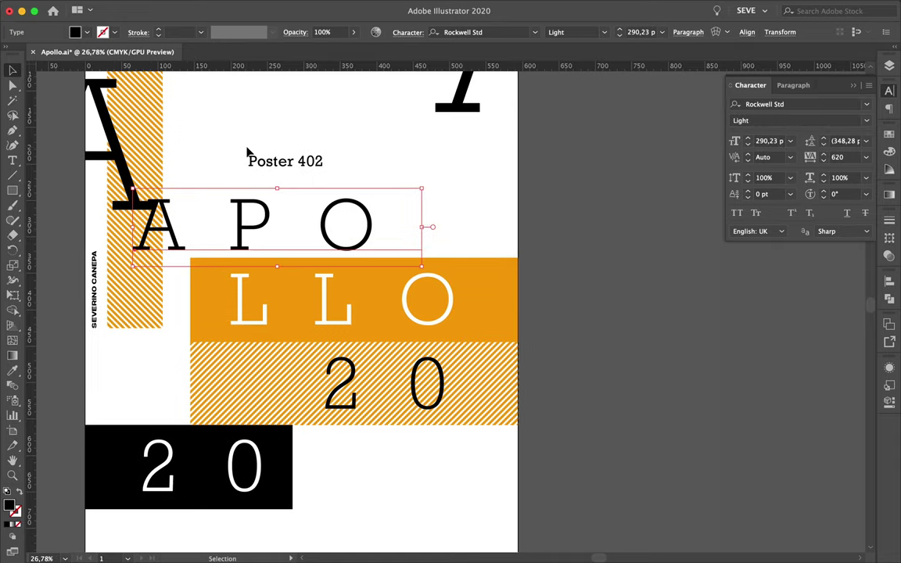
scroll(335, 142, "up", 1)
left_click(509, 269)
key("m")
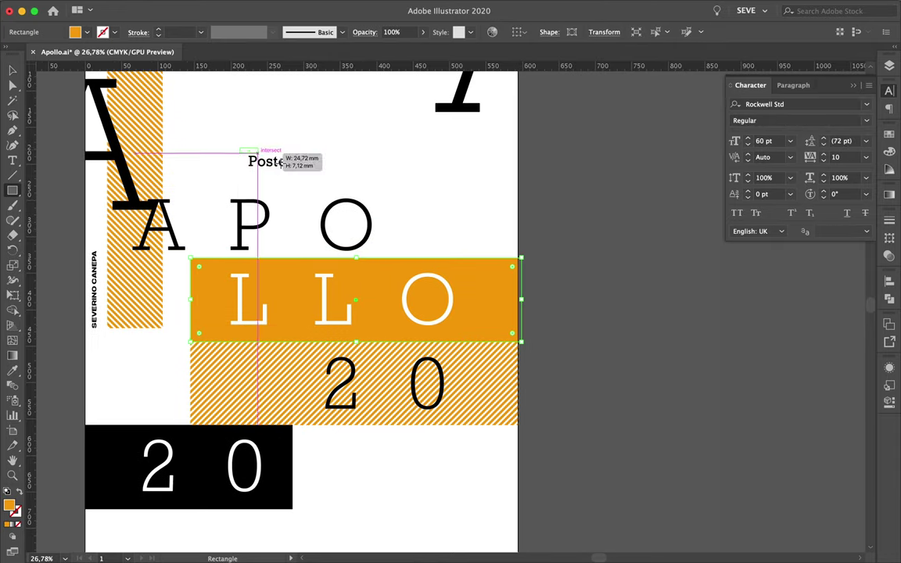
mouse_move(258, 151)
left_mouse_down()
mouse_move(331, 176)
mouse_move(233, 217)
left_mouse_up()
scroll(317, 127, "up", 2)
mouse_move(330, 184)
left_mouse_down()
mouse_move(297, 195)
mouse_move(163, 409)
mouse_move(154, 321)
left_mouse_up()
- Stretch the orange block upward behind PO
scroll(159, 324, "up", 3)
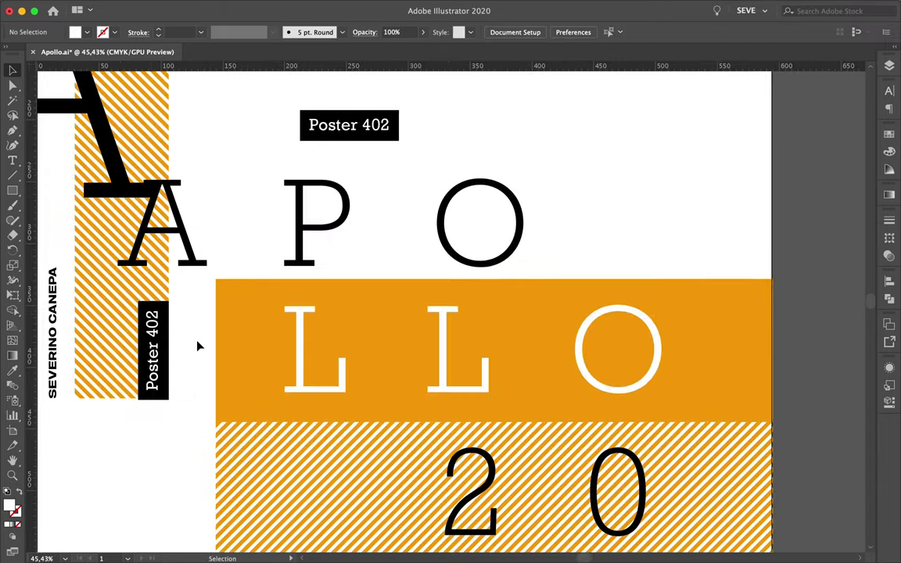
scroll(199, 344, "down", 3)
left_click(347, 313)
left_click_drag(346, 309, 346, 234)
- Draw a white-filled rectangle over the O column of APO
left_click(565, 258)
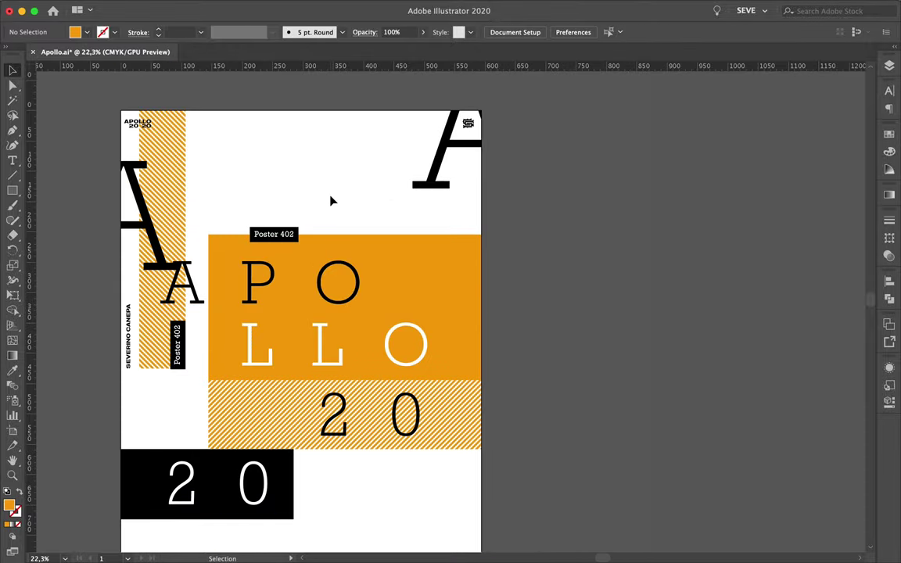
key("m")
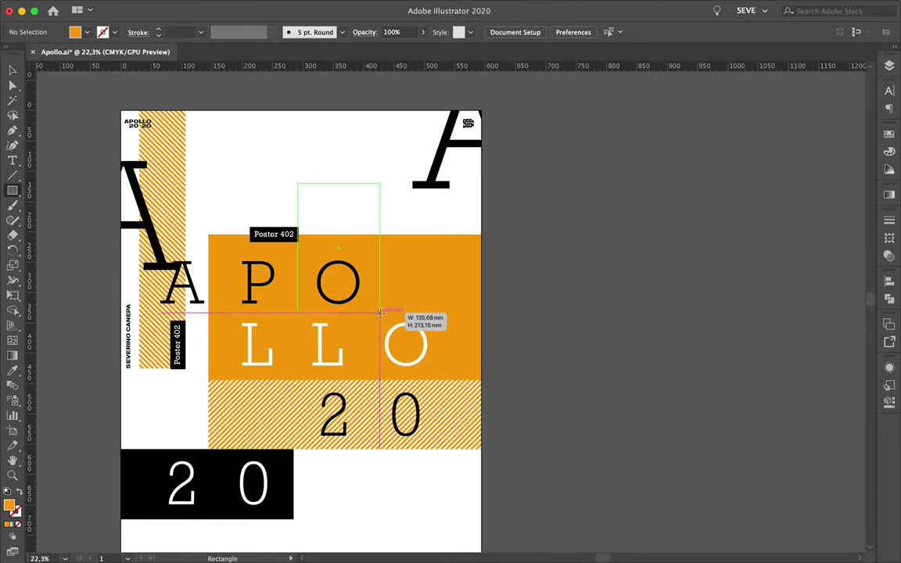
left_click_drag(380, 313, 380, 319)
key("i")
left_click(388, 161)
scroll(341, 233, "up", 5)
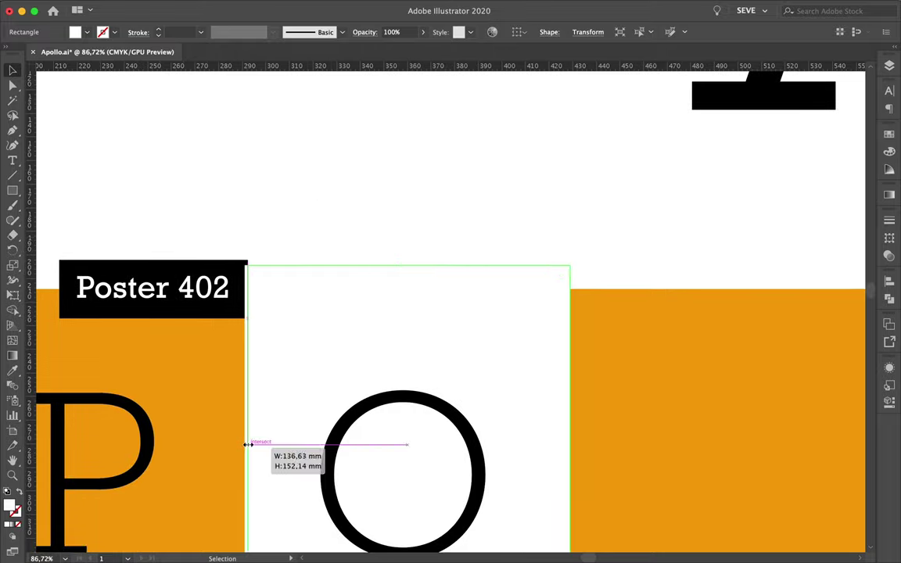
scroll(302, 286, "down", 2)
scroll(332, 276, "left", 3)
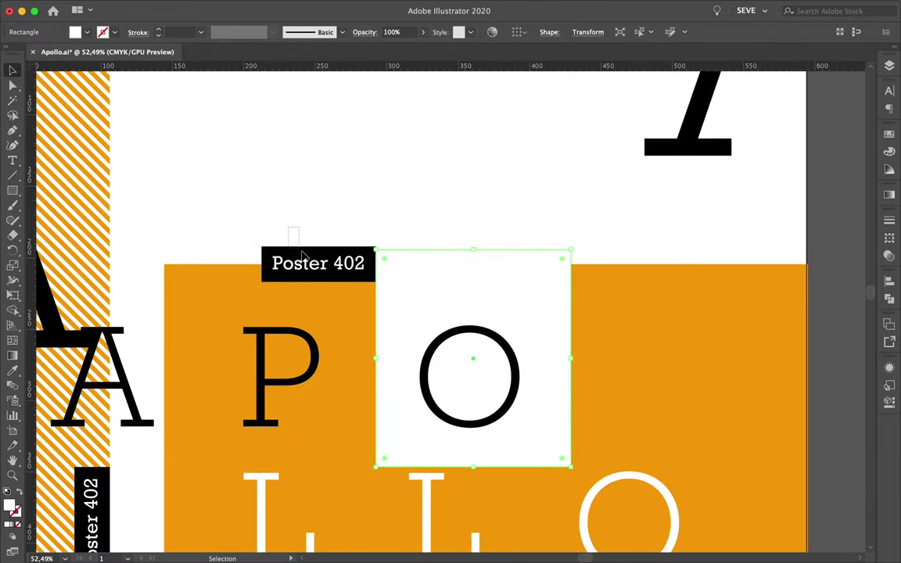
- Move the Poster 402 label left and nudge the white rectangle over the O
left_click_drag(304, 255, 190, 256)
left_click_drag(450, 296, 466, 286)
scroll(467, 286, "down", 3)
scroll(341, 312, "left", 1)
scroll(301, 326, "up", 1)
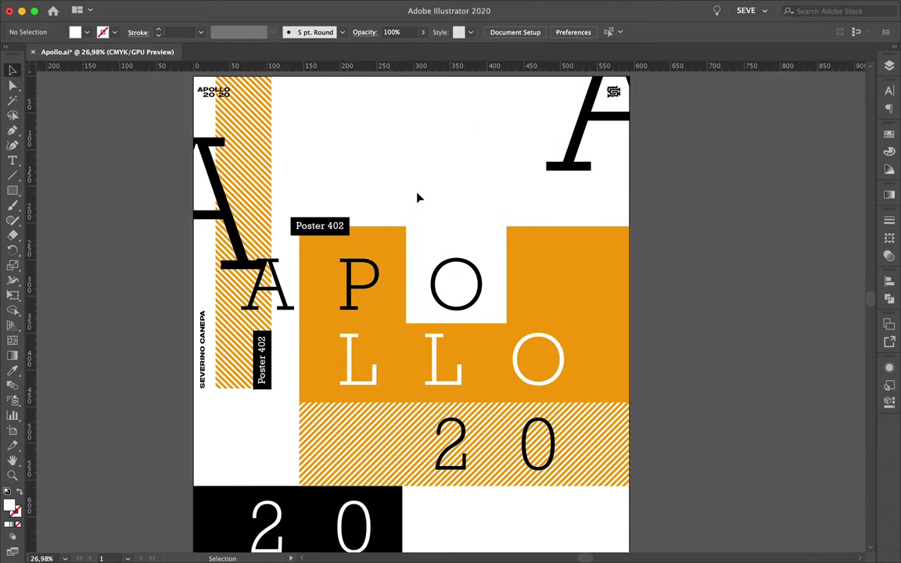
scroll(417, 198, "down", 1)
key("t")
left_click(428, 169)
key("Escape")
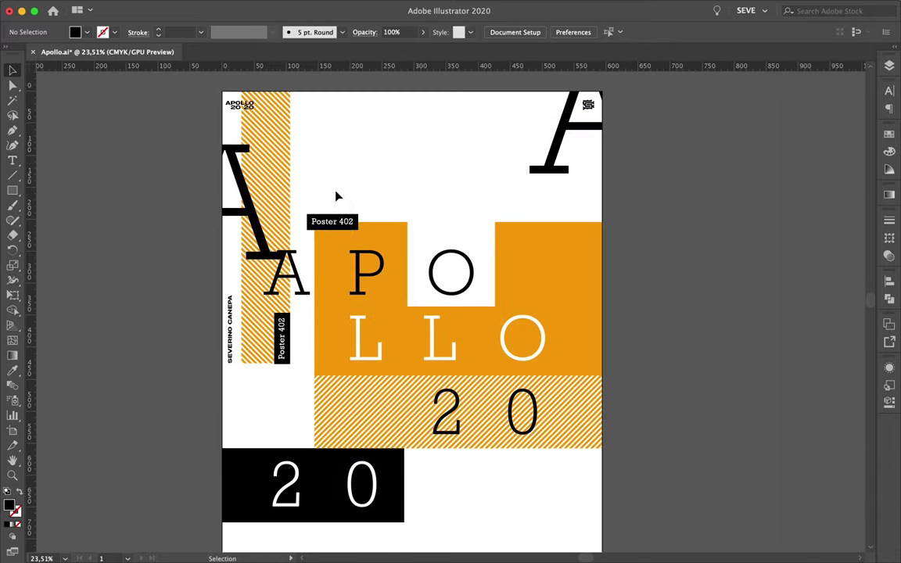
- Duplicate the Poster 402 label, retype it as Vector Lover and widen its box
key("t")
key("ctrl+v")
scroll(465, 187, "up", 5)
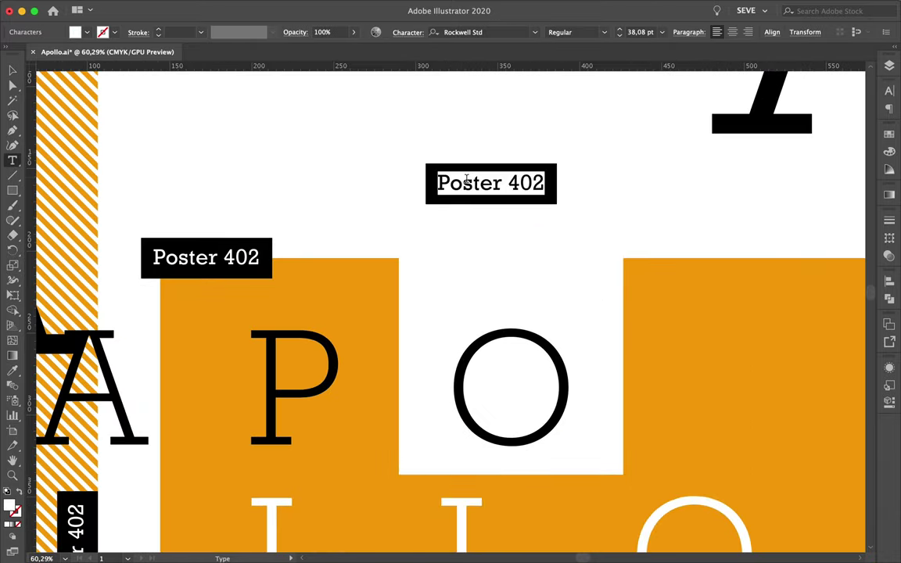
type("ver")
key("Escape")
left_click_drag(557, 183, 582, 184)
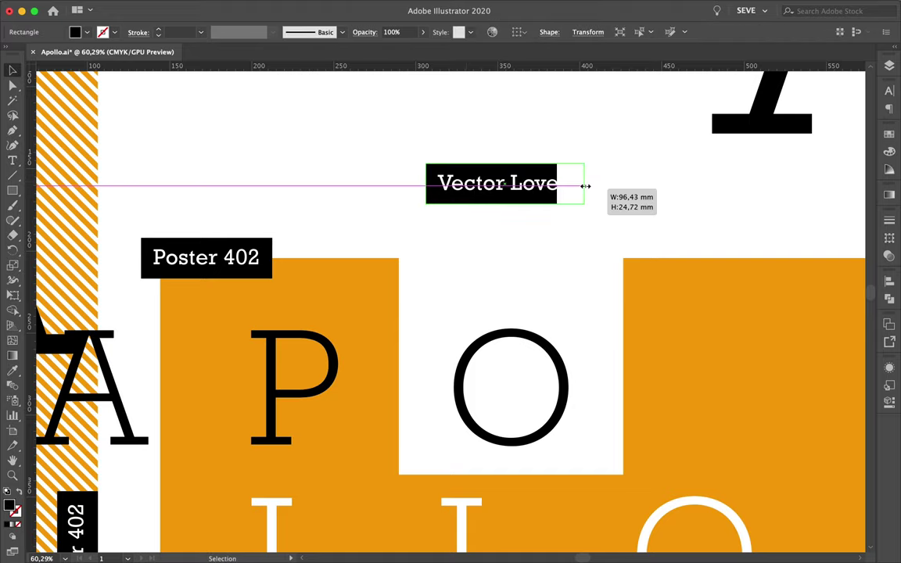
left_click(539, 165, "shift")
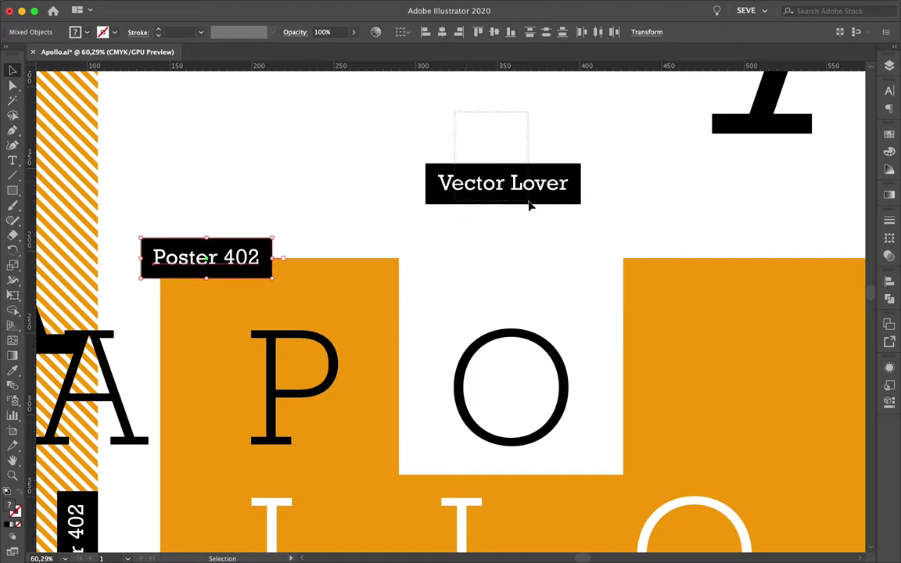
- Scale the Vector Lover label down and place it under the top-right A
scroll(529, 204, "down", 5)
scroll(438, 188, "up", 4)
mouse_move(483, 175)
left_mouse_down()
mouse_move(419, 188)
mouse_move(621, 179)
left_mouse_up()
key("ctrl+t")
scroll(595, 177, "down", 3)
left_click(569, 175)
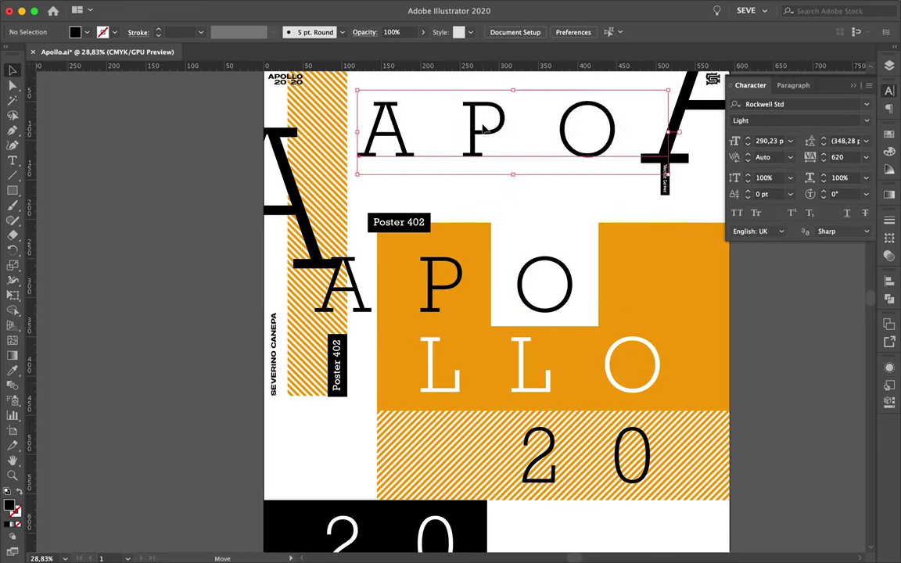
- Browse the APO font's glyphs via Type > Glyphs, then close the panel
left_click(360, 133)
left_click(218, 6)
left_click(196, 69)
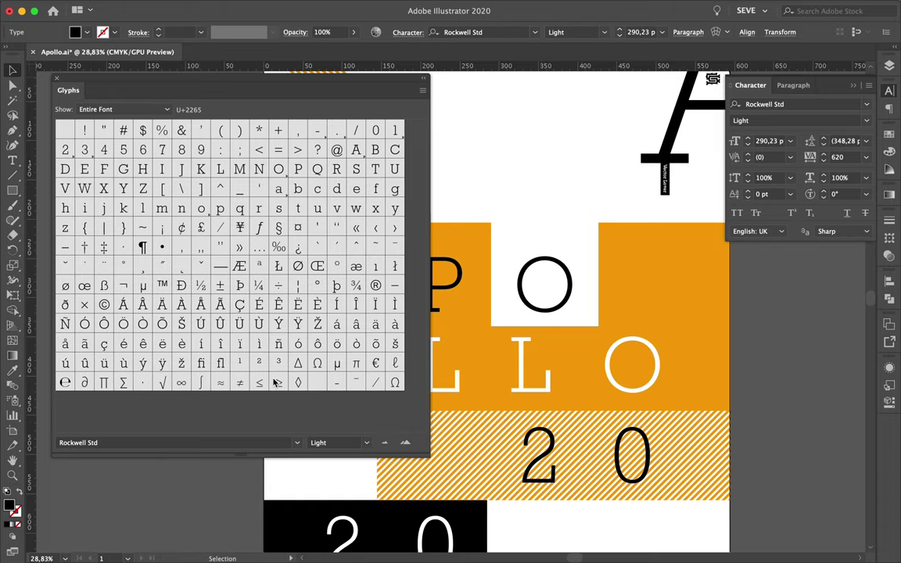
left_click(56, 78)
left_click(390, 155)
- Duplicate the hatched 2 0 block down to the poster's bottom edge
scroll(392, 160, "down", 3)
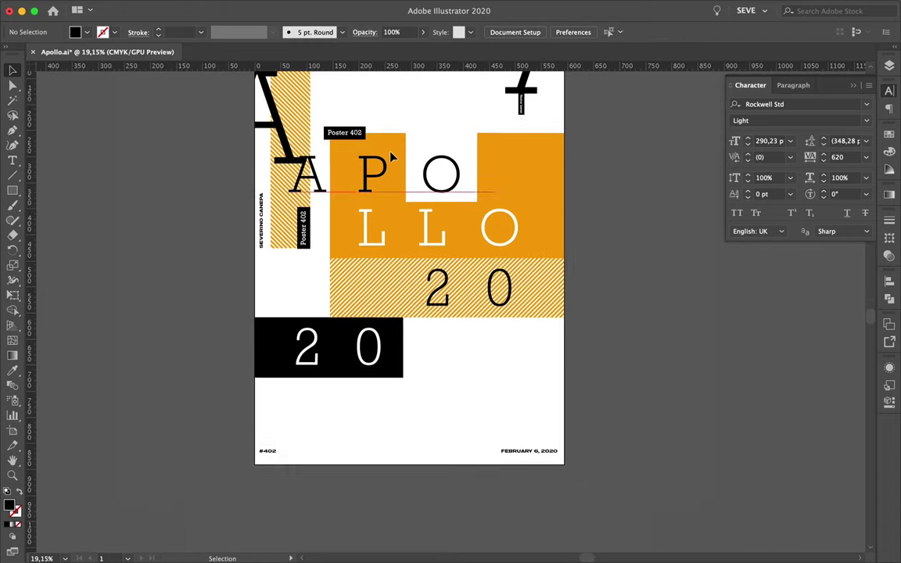
scroll(392, 157, "up", 3)
scroll(388, 367, "down", 3)
scroll(389, 367, "up", 2)
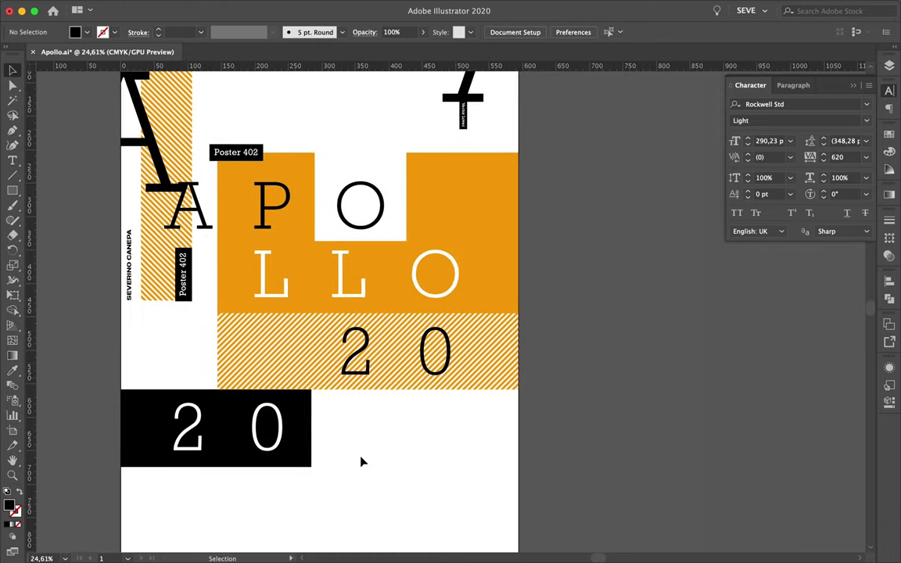
scroll(362, 462, "down", 3)
left_click_drag(297, 358, 316, 547)
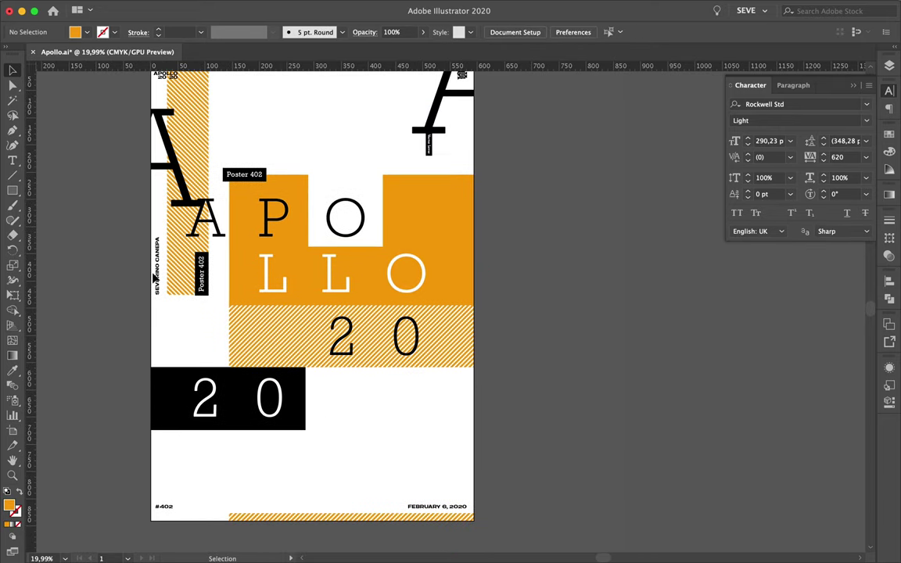
- Draw an orange circle and enlarge it into the poster's bottom-left corner
left_click_drag(13, 190, 78, 219)
left_click_drag(181, 504, 249, 547)
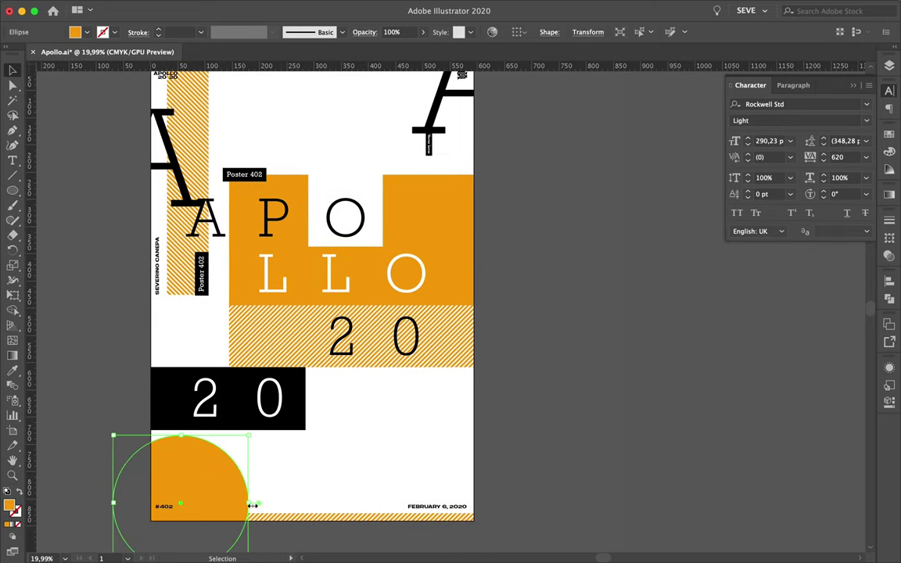
mouse_move(252, 506)
left_mouse_down()
mouse_move(372, 458)
mouse_move(237, 490)
left_mouse_up()
left_click(419, 446)
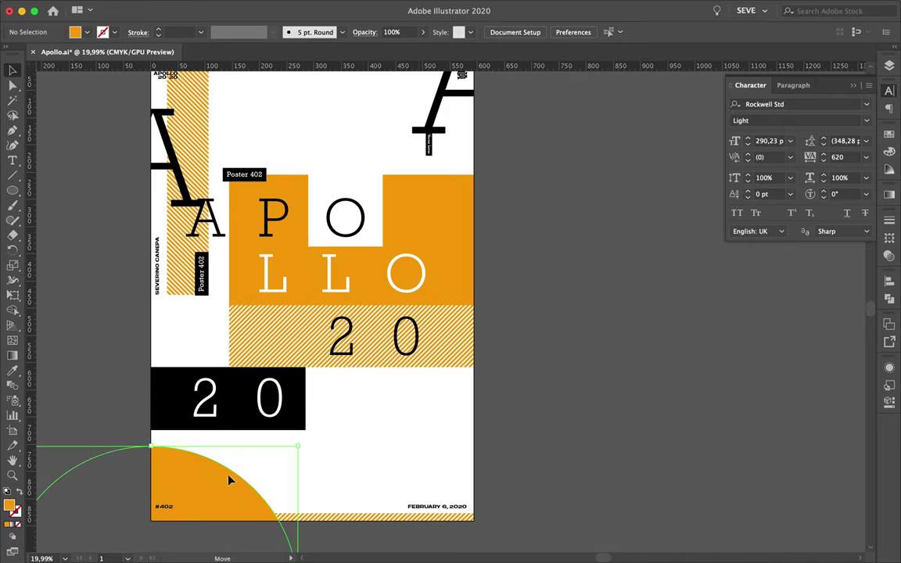
- Place the text cursor in the LLO line to widen its letter spacing
scroll(229, 480, "up", 2)
left_click(266, 376)
scroll(266, 376, "up", 2)
key("t")
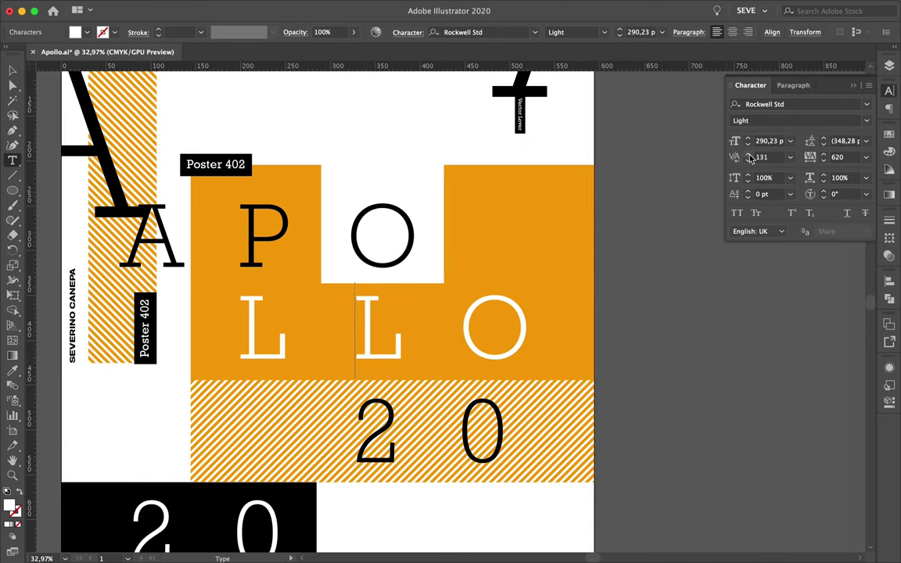
- Exit text editing and deselect the LLO lettering
scroll(543, 215, "down", 2)
key("Escape")
left_click(436, 320)
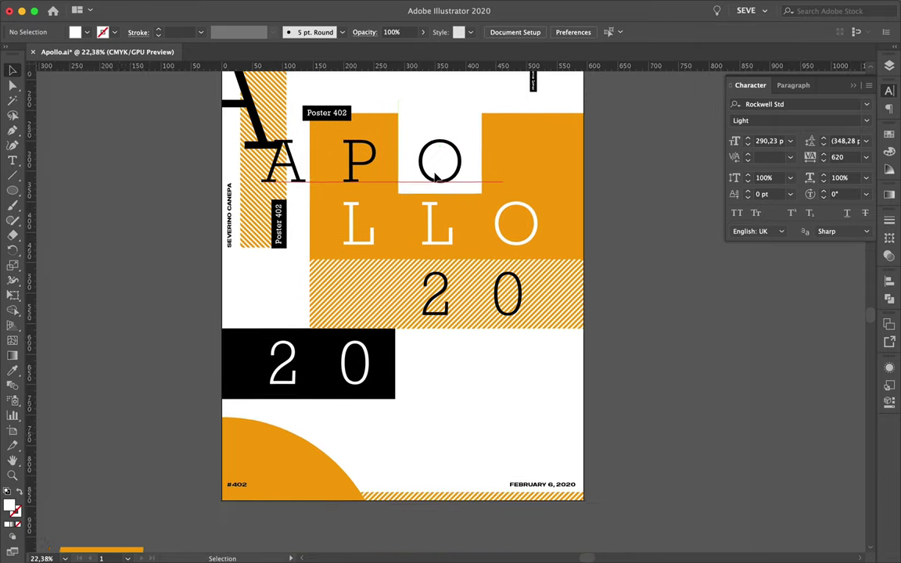
scroll(436, 321, "down", 1)
scroll(435, 321, "down", 1)
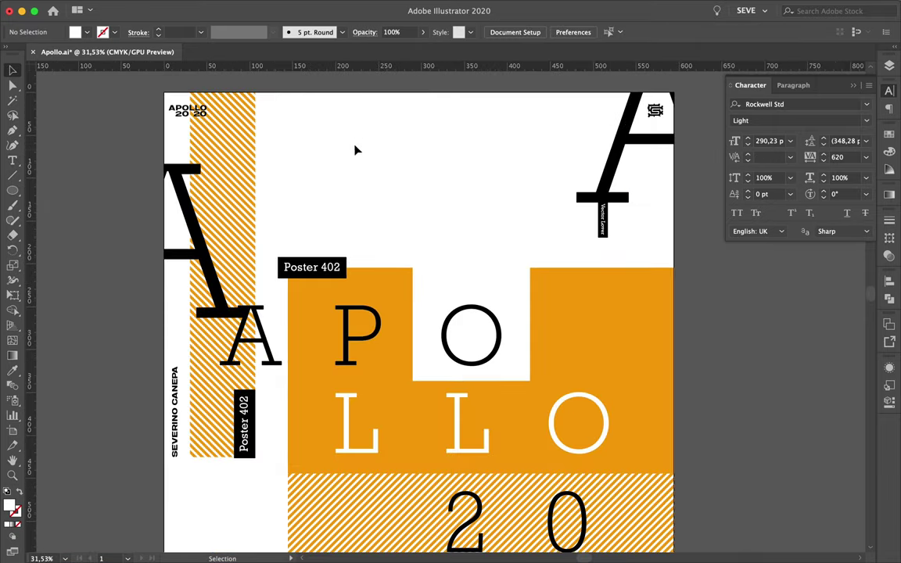
scroll(352, 229, "up", 5)
- Paste a black box behind Poster 402 with a 4 pt stroke aligned inside
key("ctrl+v")
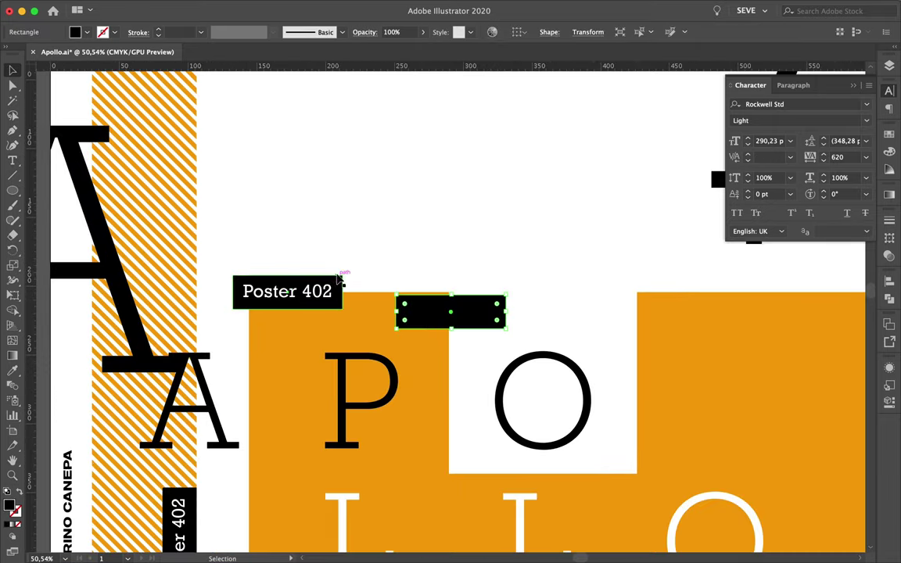
mouse_move(419, 319)
left_mouse_down()
mouse_move(284, 245)
mouse_move(260, 289)
left_mouse_up()
left_click(889, 221)
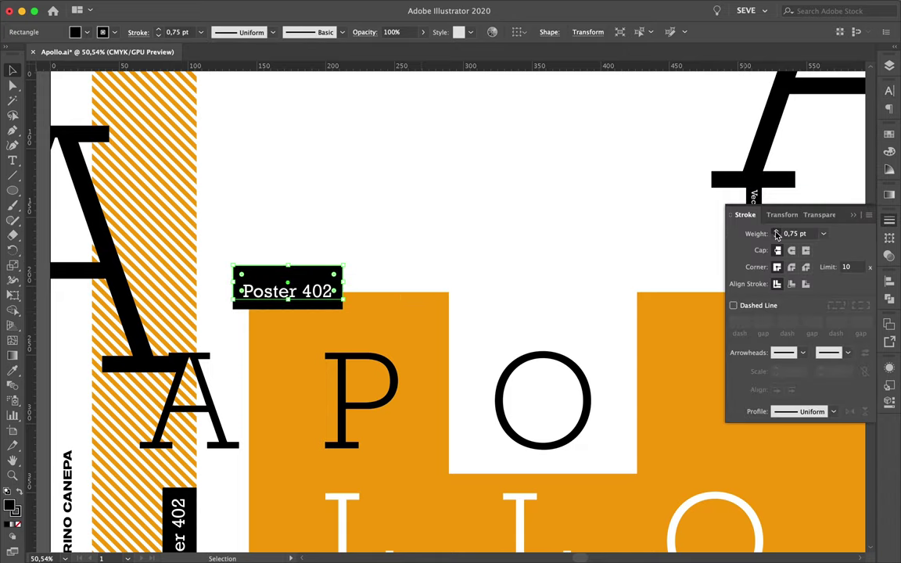
left_click(791, 284)
left_click(378, 260)
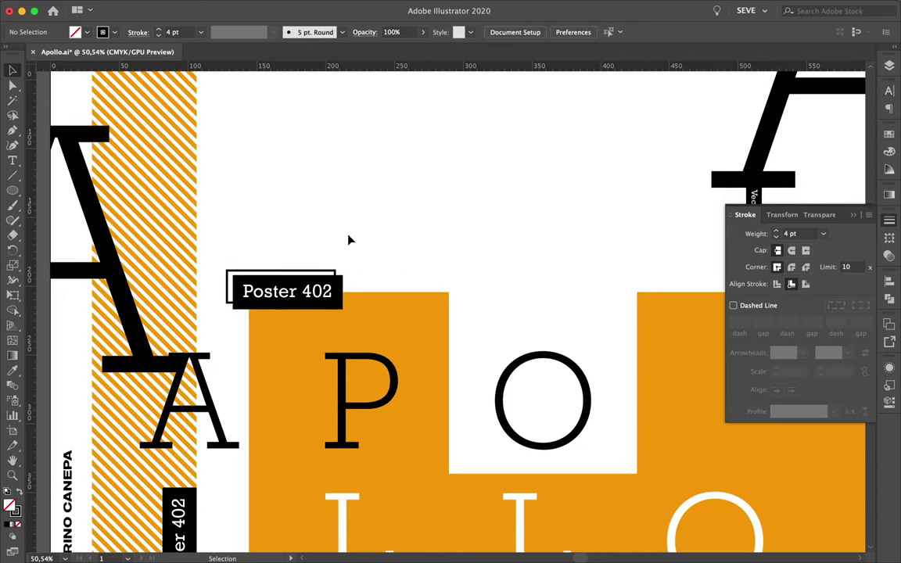
scroll(349, 240, "down", 5)
left_click(476, 217)
- Draw a closed triangle over the orange block's top-right square and fill it light grey
key("p")
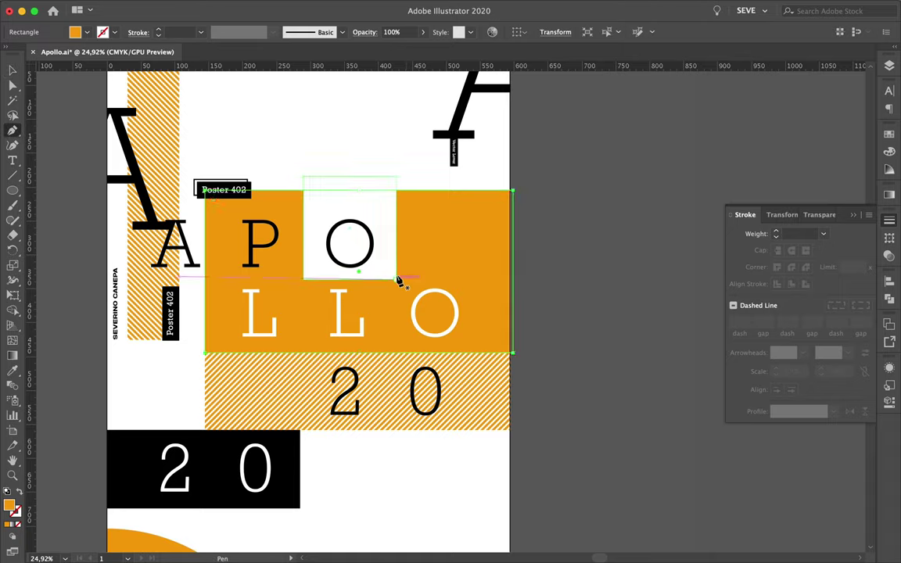
left_click(485, 190)
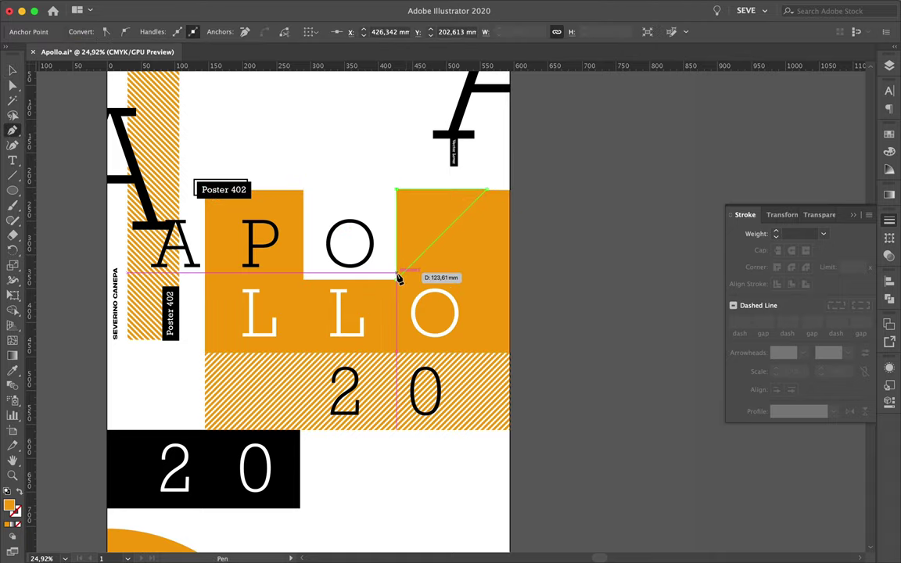
scroll(399, 278, "up", 10)
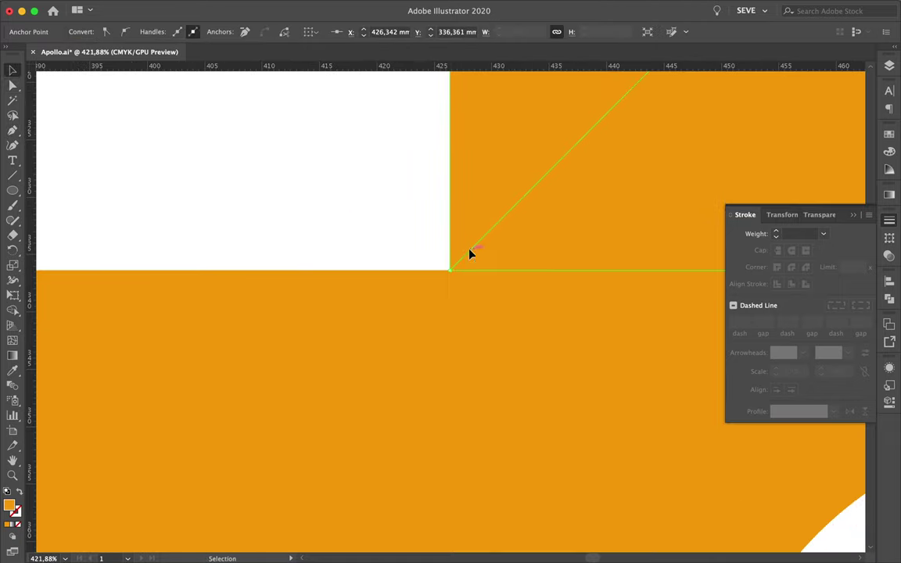
left_click(450, 269)
right_click(451, 270)
key("Escape")
scroll(488, 391, "down", 5)
scroll(565, 317, "down", 5)
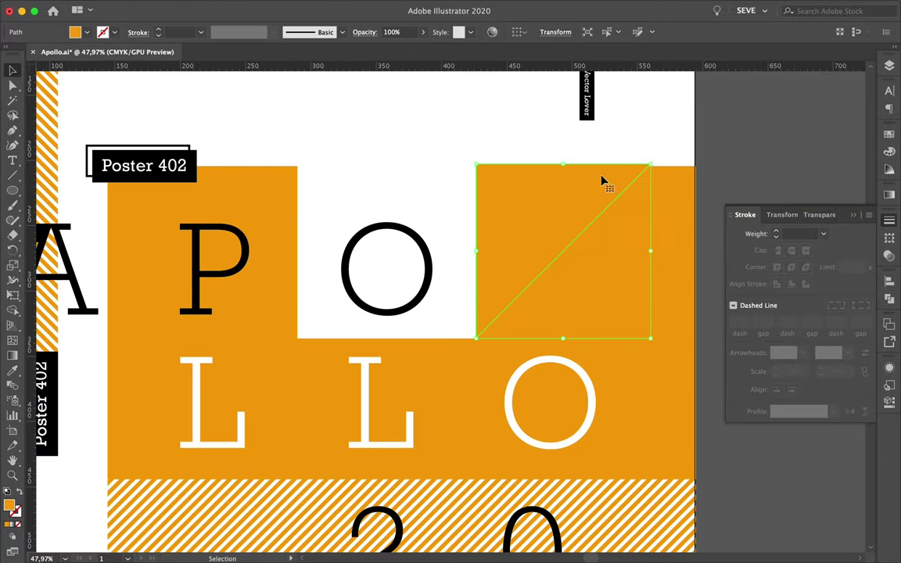
left_click(888, 169)
left_click(799, 195)
- Adjust the grey triangle's corner anchors flush with the orange edge, then deselect it
key("ctrl+shift+a")
scroll(626, 159, "up", 3)
key("a")
left_click(664, 171)
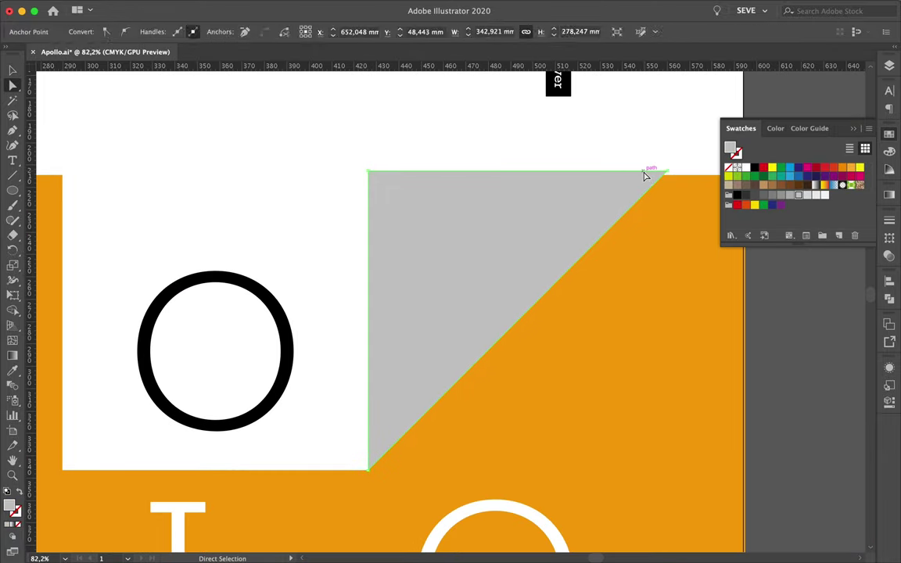
scroll(664, 179, "up", 5)
scroll(664, 178, "up", 5)
scroll(469, 169, "left", 10)
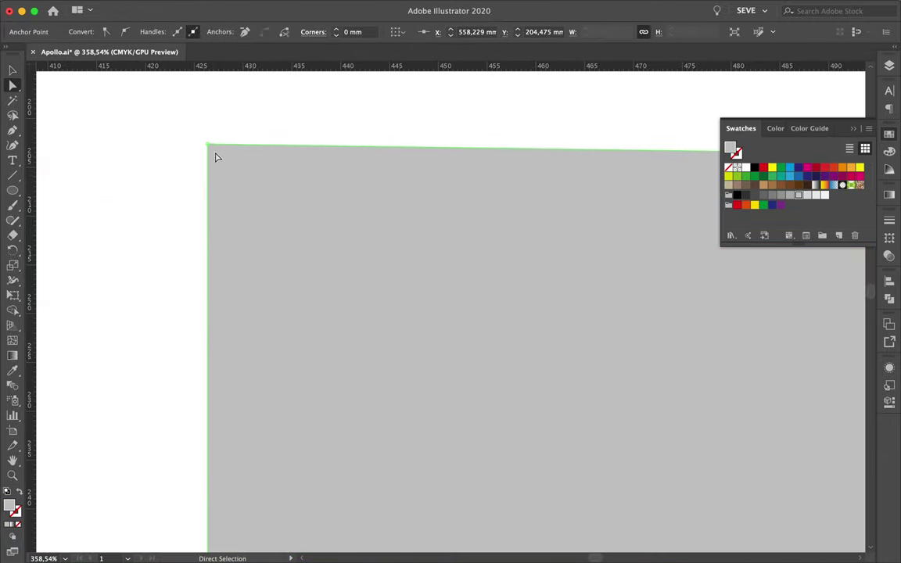
mouse_move(209, 146)
left_mouse_down()
mouse_move(213, 190)
mouse_move(209, 163)
left_mouse_up()
scroll(247, 152, "down", 5)
scroll(250, 152, "down", 2)
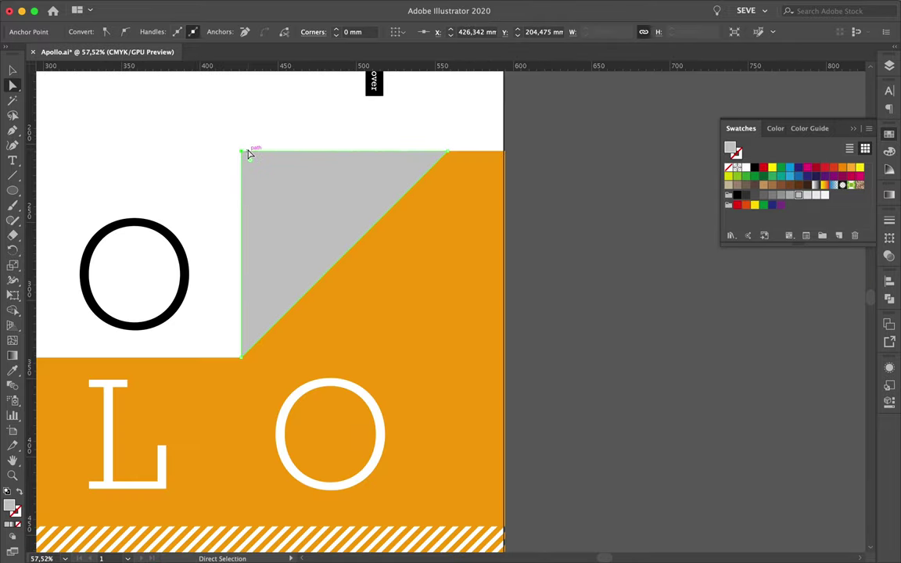
key("v")
key("ctrl+shift+a")
scroll(440, 217, "down", 3)
scroll(361, 179, "down", 2)
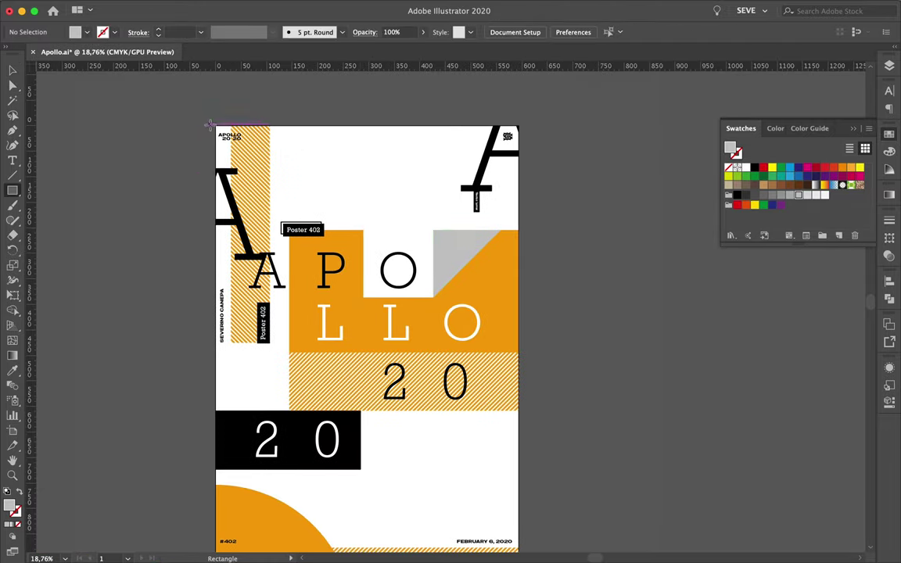
- Draw an unfilled rectangle cell and place it near the poster's top right
left_click(19, 492)
mouse_move(215, 125)
left_mouse_down()
mouse_move(297, 192)
mouse_move(373, 195)
mouse_move(200, 266)
left_mouse_up()
key("v")
scroll(374, 191, "up", 5)
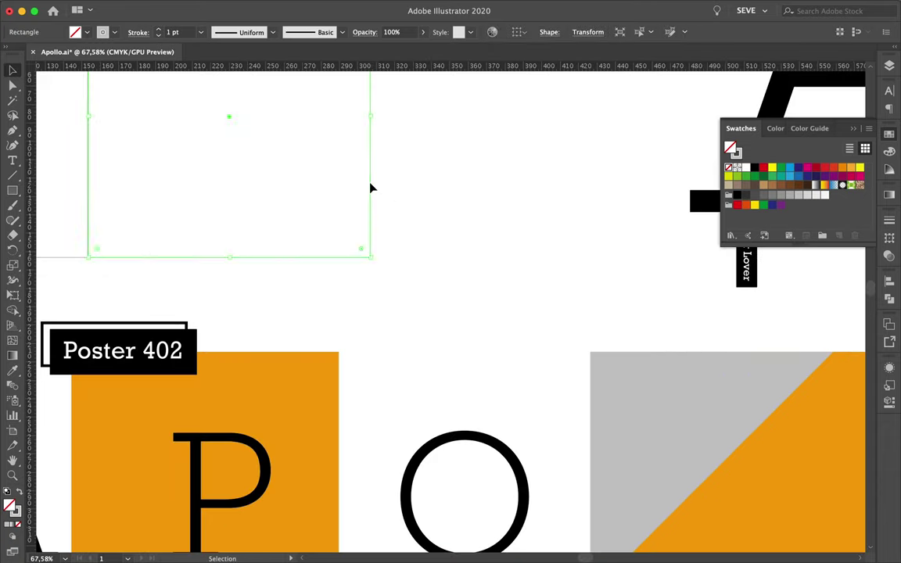
scroll(369, 189, "up", 5)
scroll(200, 266, "down", 10)
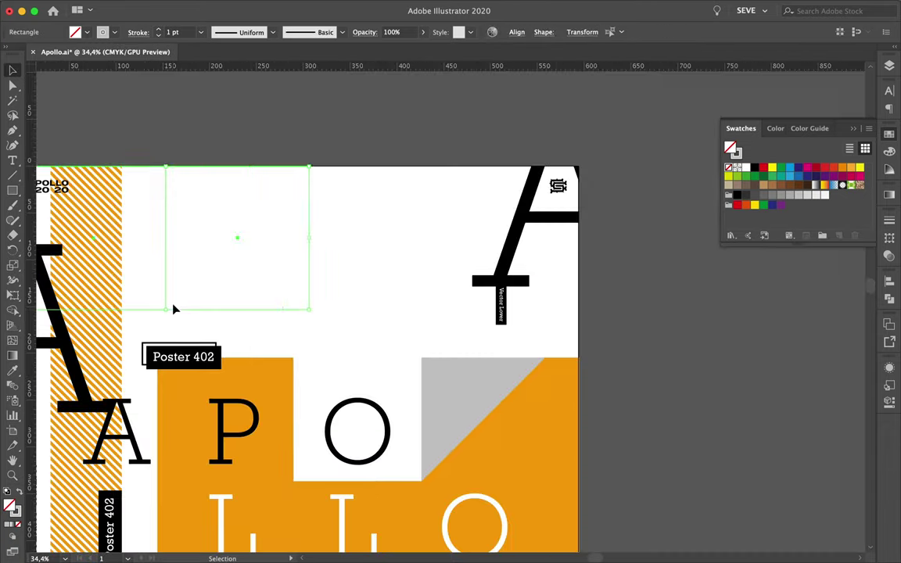
left_click_drag(176, 307, 455, 295)
- Duplicate the cells into a row of four and move the row onto the APOLLO row
scroll(344, 304, "up", 1)
left_click_drag(344, 303, 524, 304)
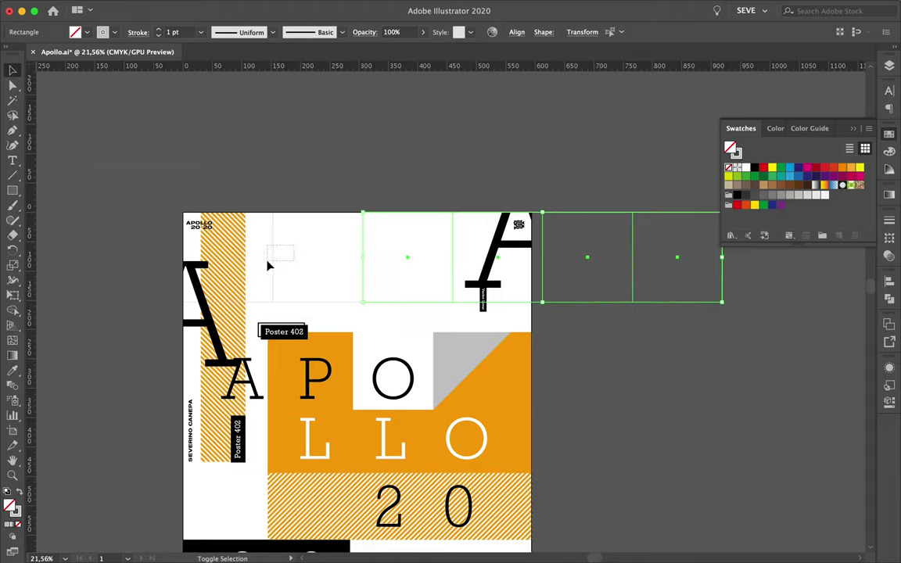
left_click_drag(712, 257, 540, 262)
scroll(384, 251, "up", 5)
scroll(384, 251, "up", 3)
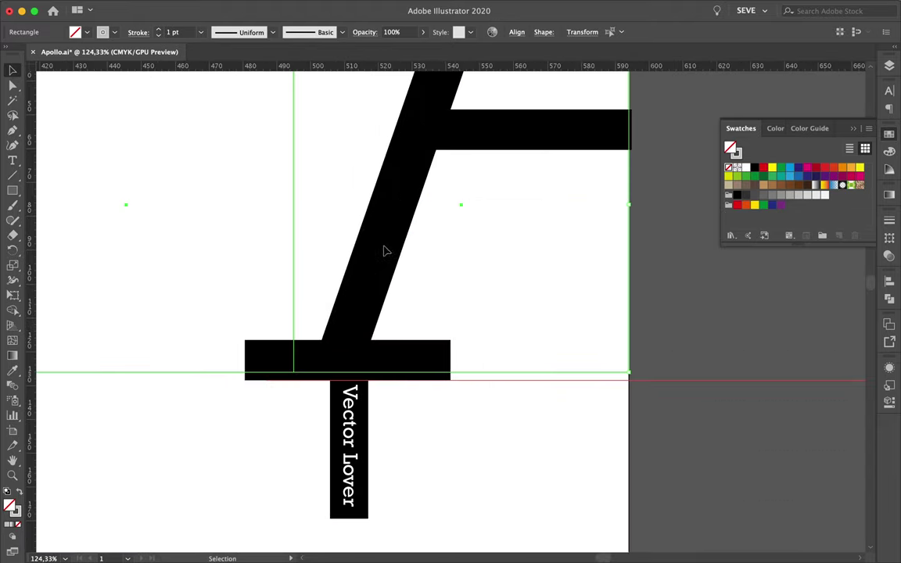
scroll(384, 251, "up", 2)
scroll(384, 251, "down", 4)
scroll(306, 217, "down", 2)
scroll(332, 176, "down", 3)
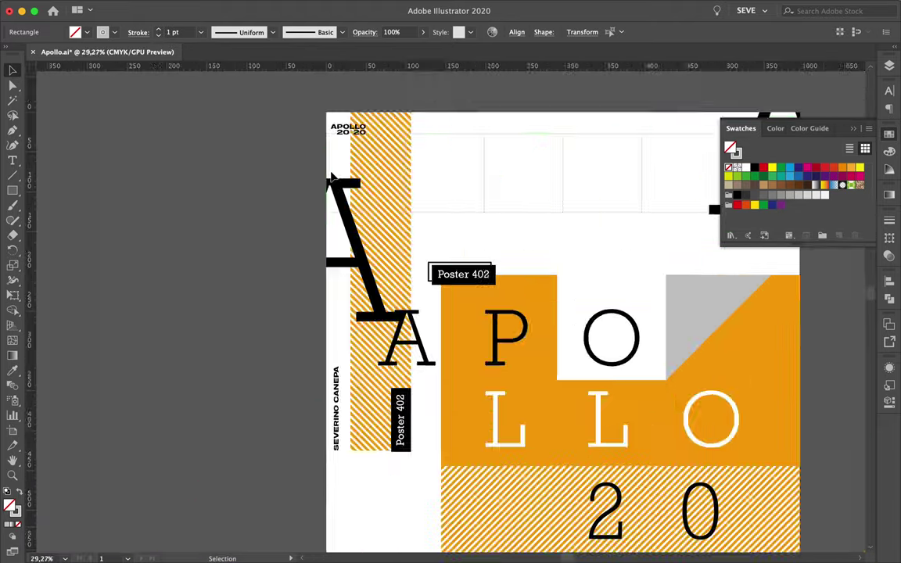
scroll(332, 177, "down", 2)
left_click_drag(418, 179, 438, 269)
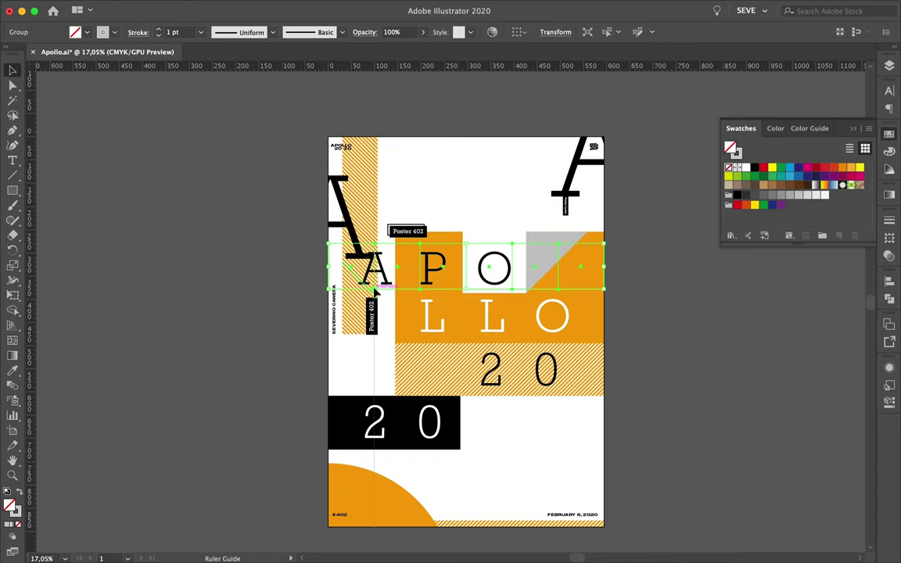
- Move the rectangle row up to the poster's top edge
scroll(431, 267, "up", 4)
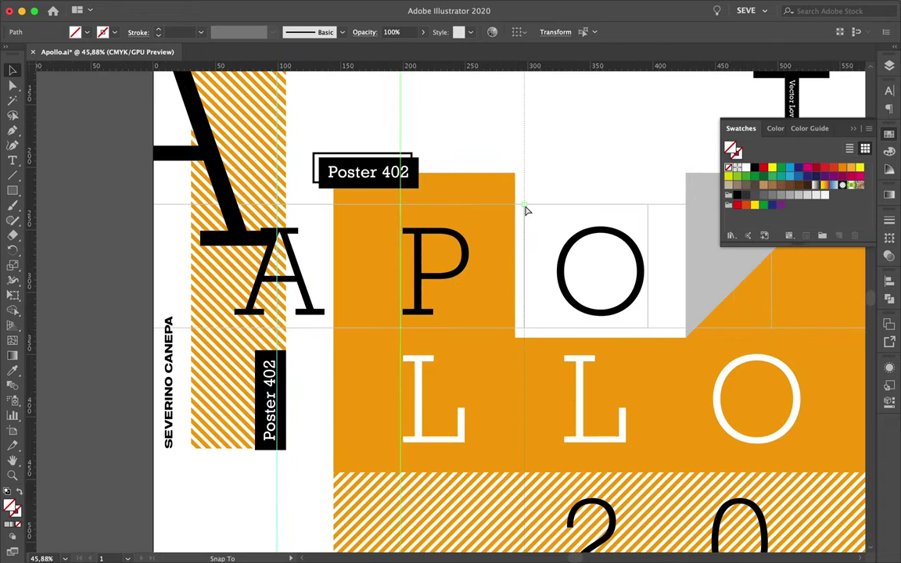
scroll(657, 207, "right", 3)
scroll(624, 147, "down", 2)
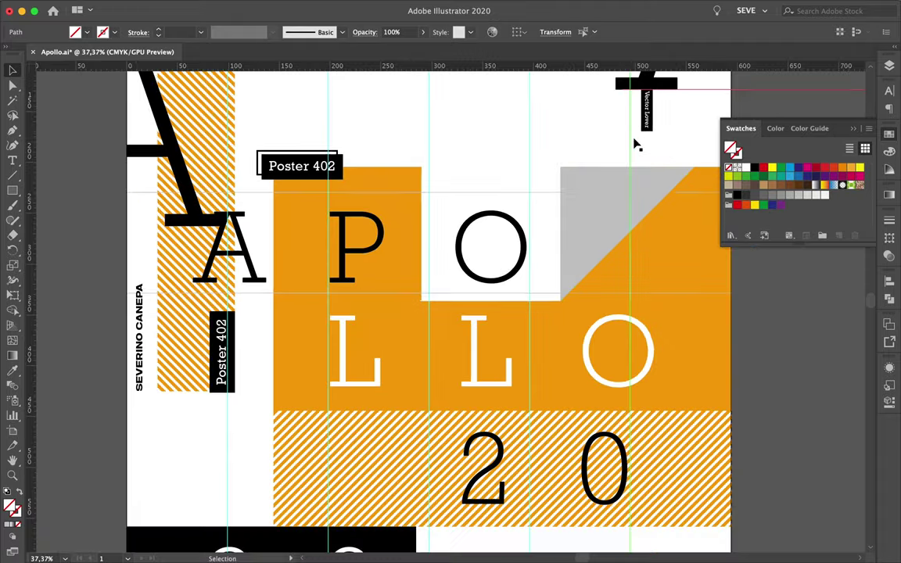
scroll(481, 268, "down", 2)
left_click_drag(481, 268, 478, 90)
scroll(429, 78, "up", 3)
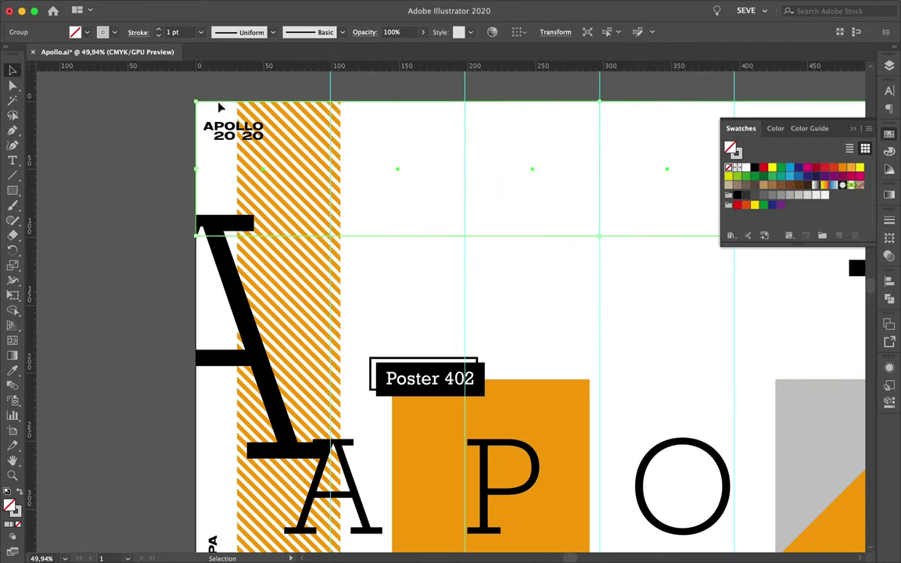
- Copy the row of cells one row lower, then select the APO and LLO lettering
left_click_drag(362, 240, 140, 367)
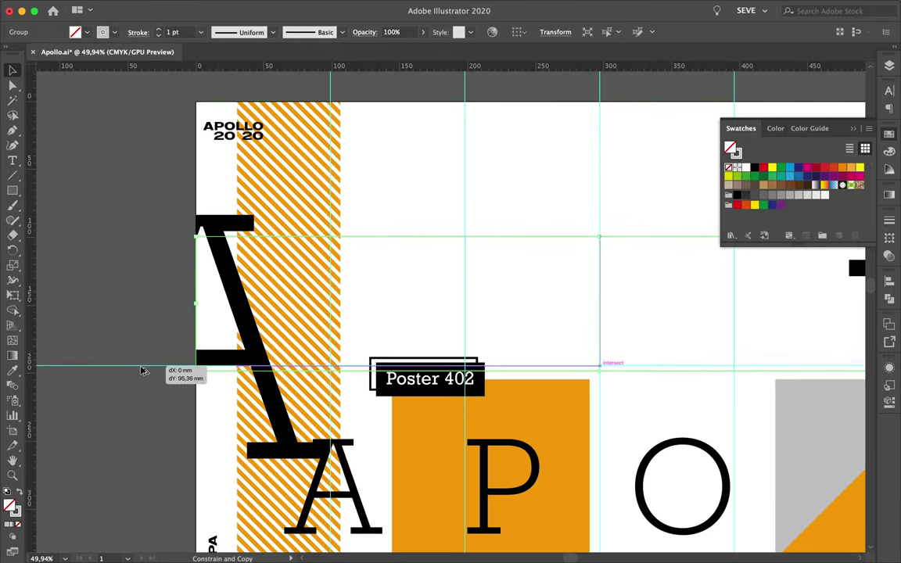
scroll(144, 375, "down", 3)
scroll(140, 372, "down", 1)
scroll(141, 372, "down", 5)
scroll(297, 345, "down", 2)
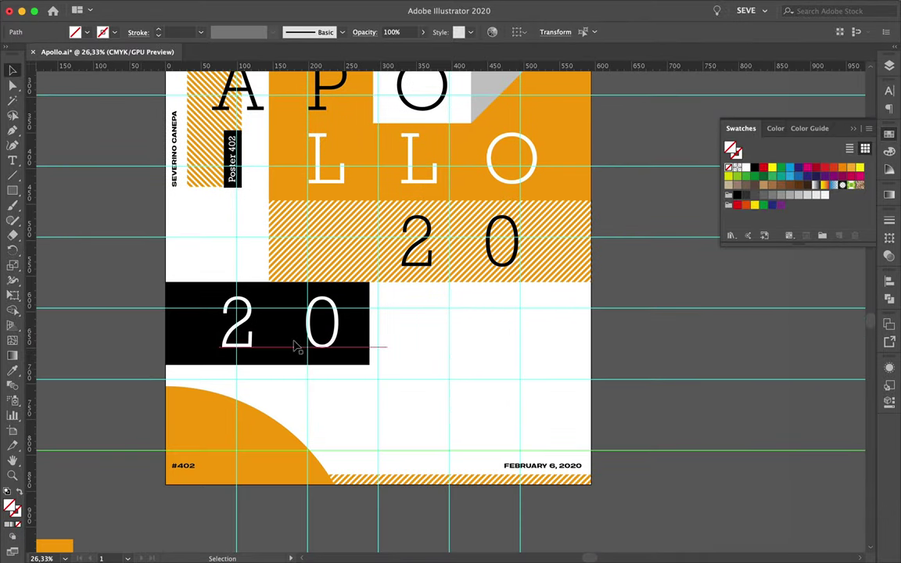
scroll(354, 265, "up", 4)
scroll(355, 266, "down", 1)
left_click(404, 293)
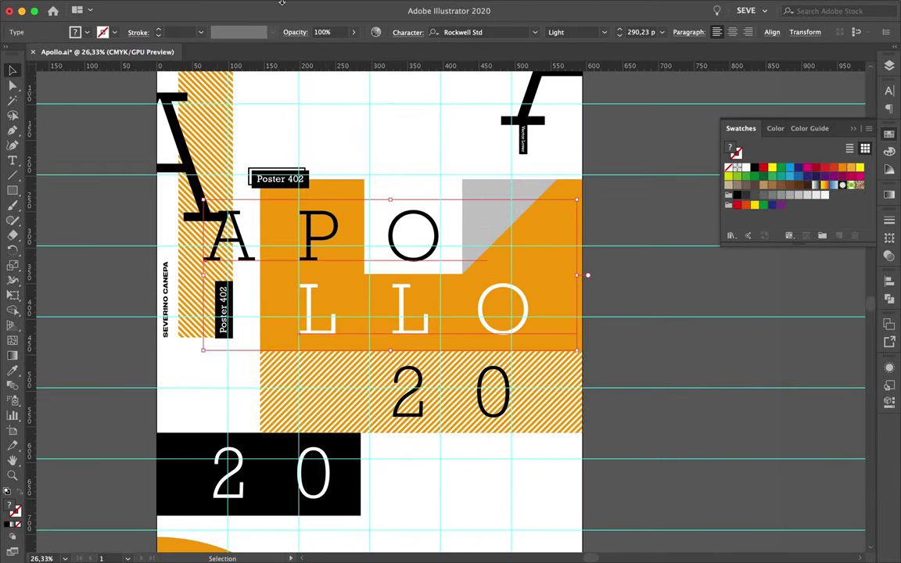
- Move the lettering up onto the grid and snap the orange rectangle's top edge to it
left_click(293, 7)
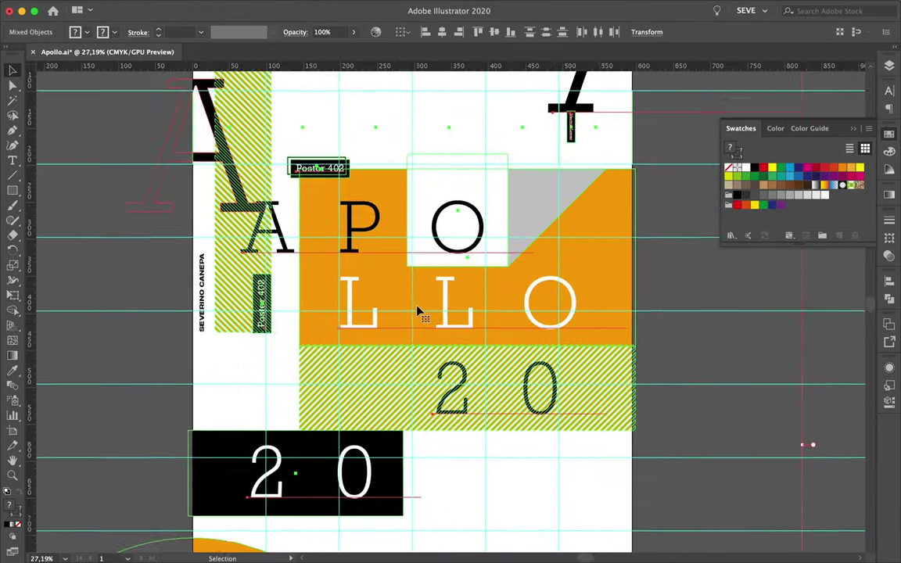
left_click_drag(393, 299, 393, 274)
left_click(584, 275)
scroll(446, 378, "up", 3)
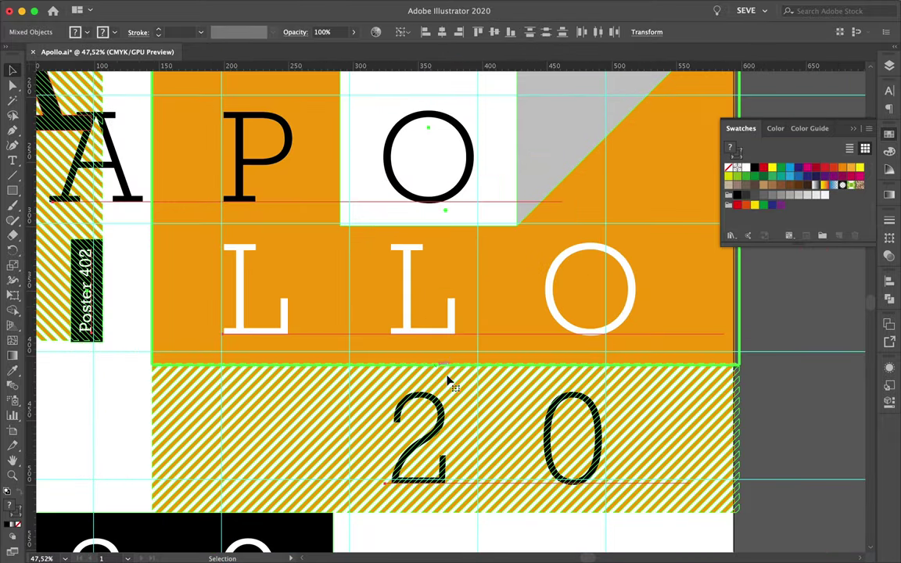
scroll(446, 344, "up", 3)
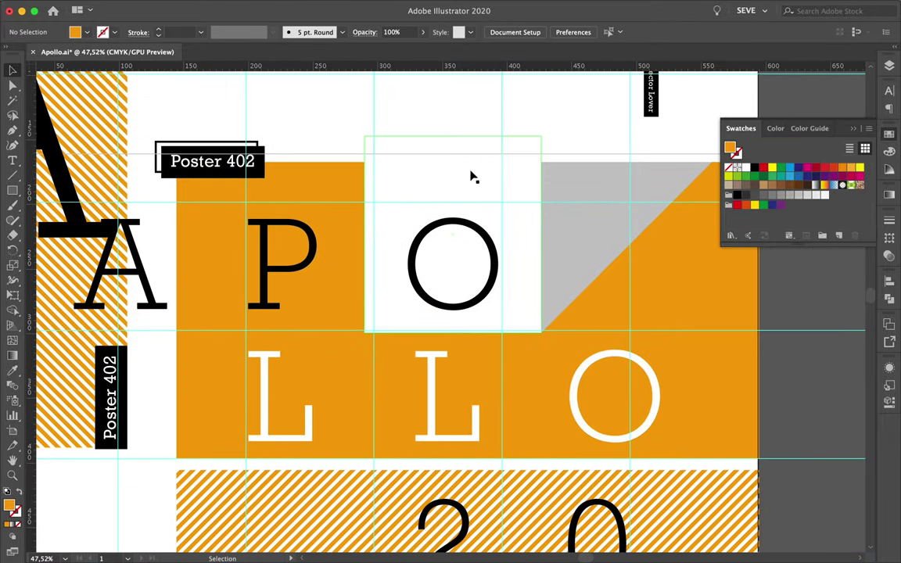
left_click_drag(468, 162, 470, 154)
- Shift the APO letters right and tighten their letter spacing
left_click_drag(262, 287, 325, 289)
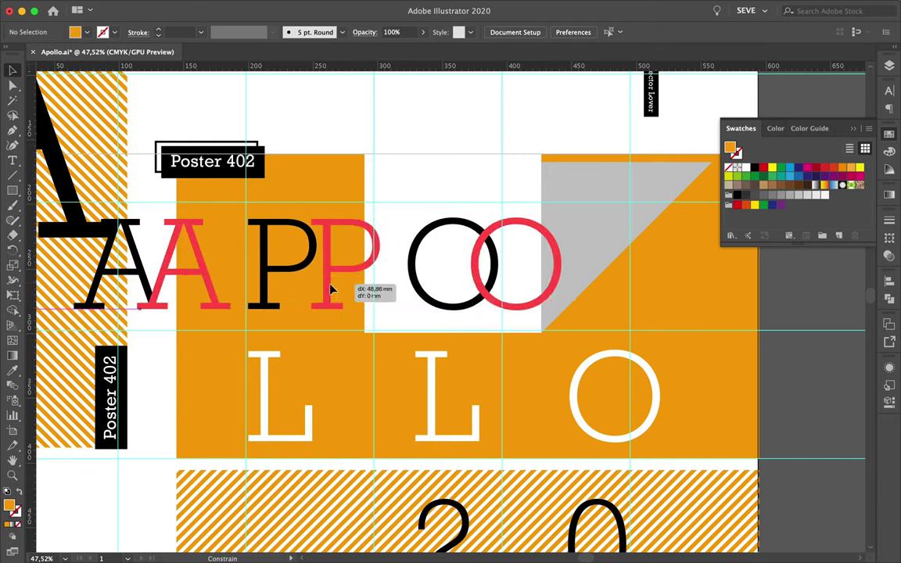
left_click(888, 91)
left_click(824, 160)
left_click(824, 160)
left_click(824, 160)
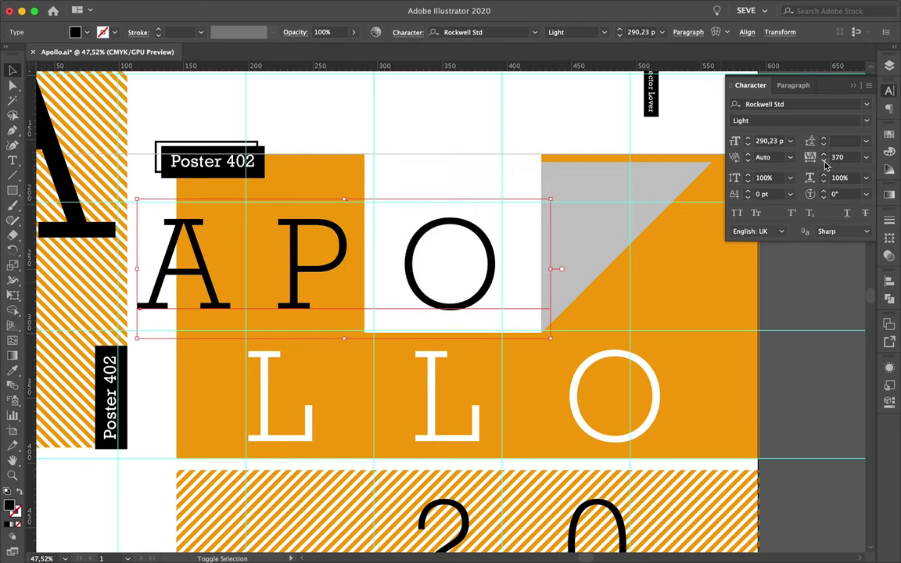
left_click(824, 160)
left_click(824, 161)
left_click(824, 160)
left_click(824, 161)
left_click(824, 160)
- Set the LLO tracking to 321 and shift the line right to align
left_click(614, 419)
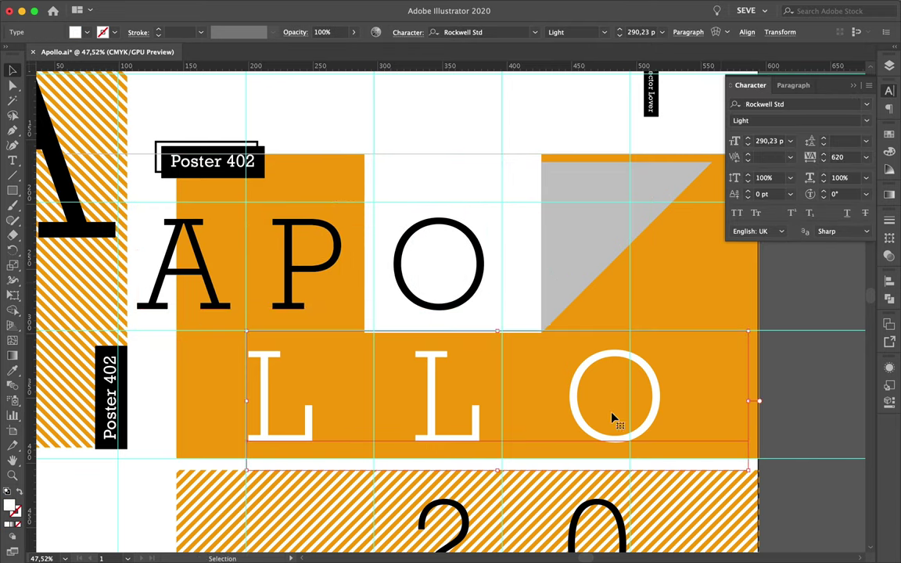
left_click(838, 157)
type("321")
key("Return")
left_click_drag(412, 418, 437, 416)
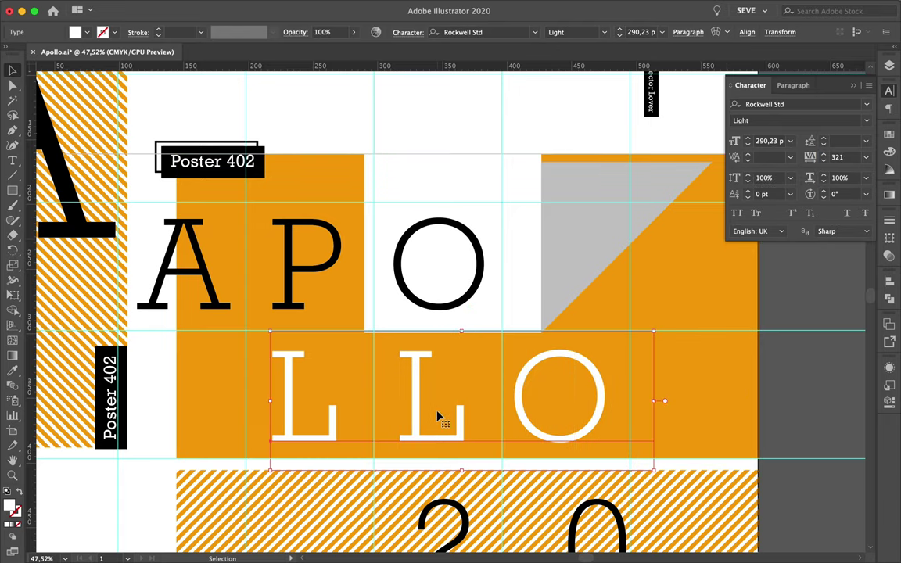
- Adjust APO's letter spacing to 326
scroll(491, 333, "down", 3)
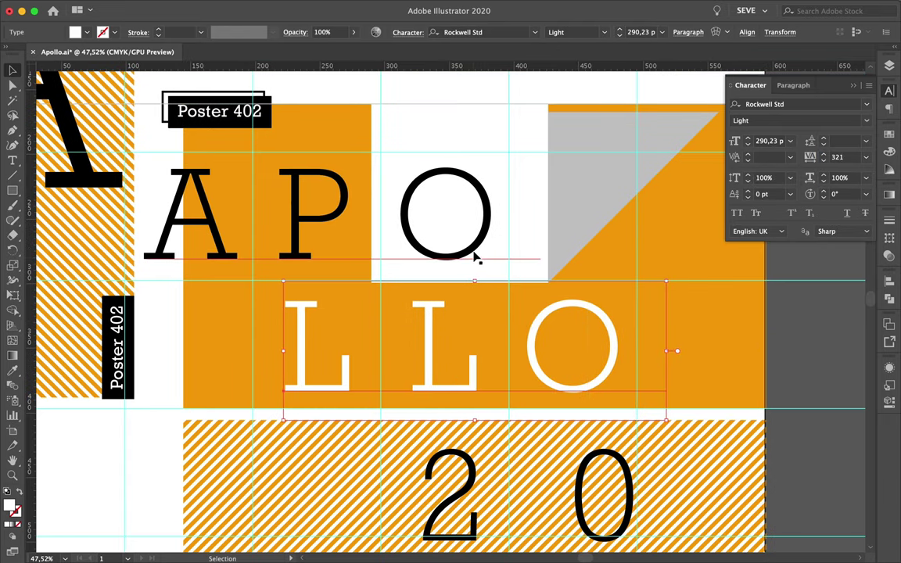
left_click(477, 258)
left_click(824, 161)
left_click(824, 161)
left_click(823, 161)
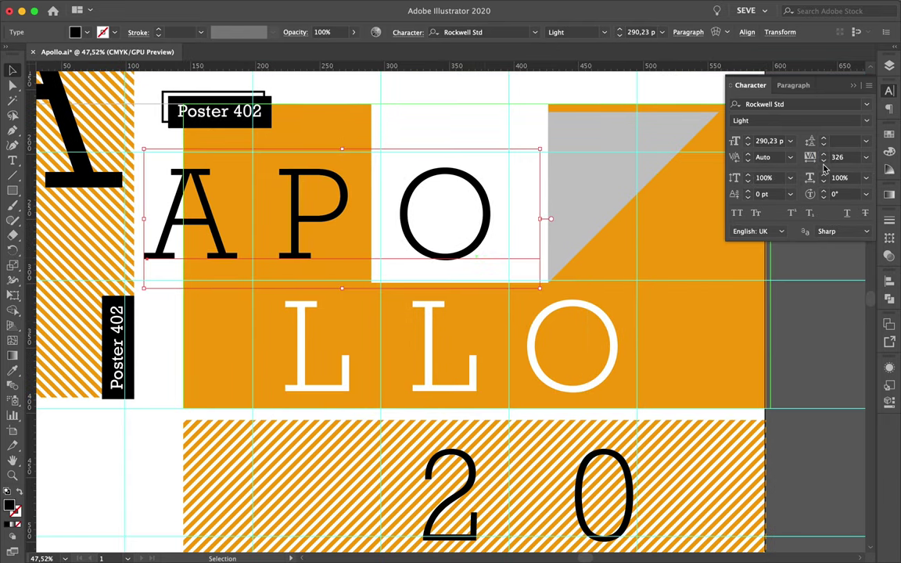
- Move the hatched 20 block up flush beneath the LLO band, then deselect
left_click(519, 335)
scroll(423, 384, "down", 5)
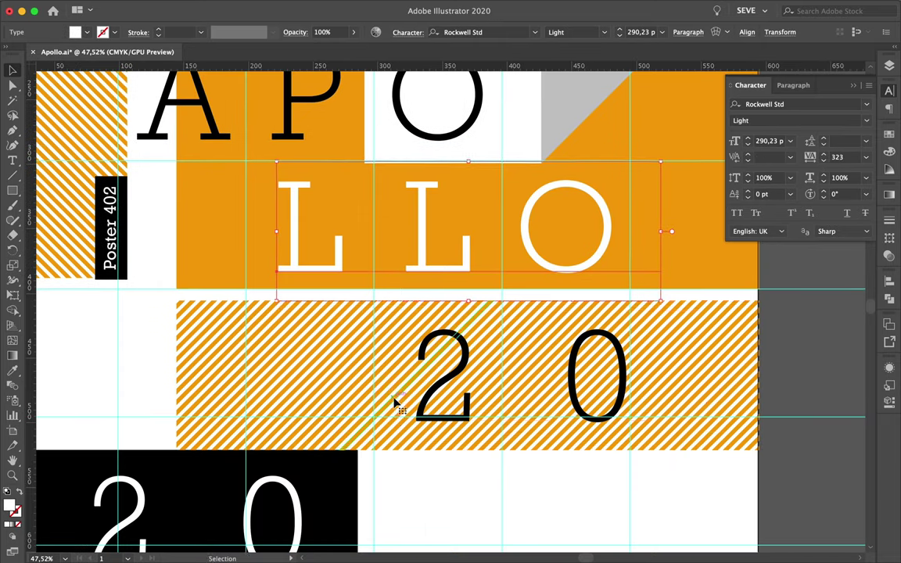
scroll(556, 295, "down", 5)
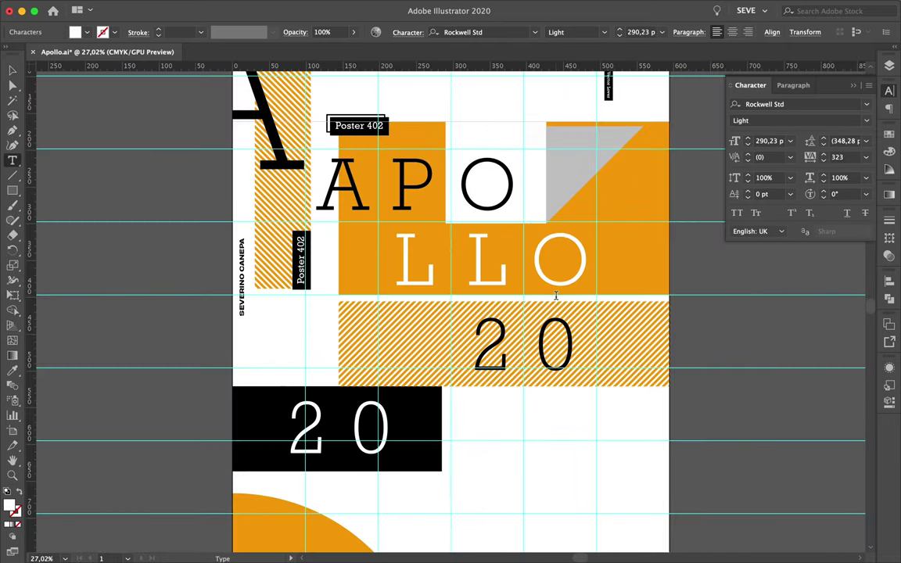
scroll(556, 295, "down", 1)
key("Escape")
left_click_drag(382, 317, 369, 290)
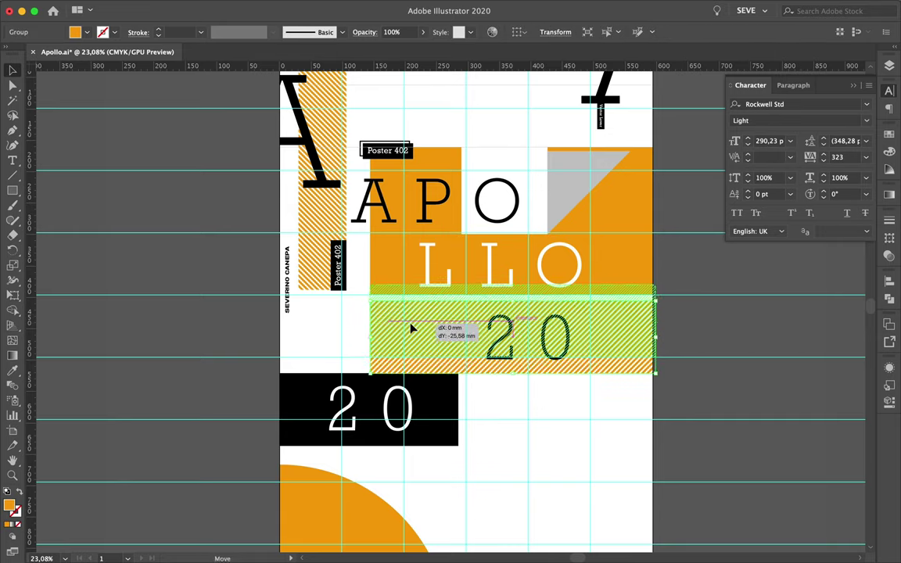
left_click(537, 410)
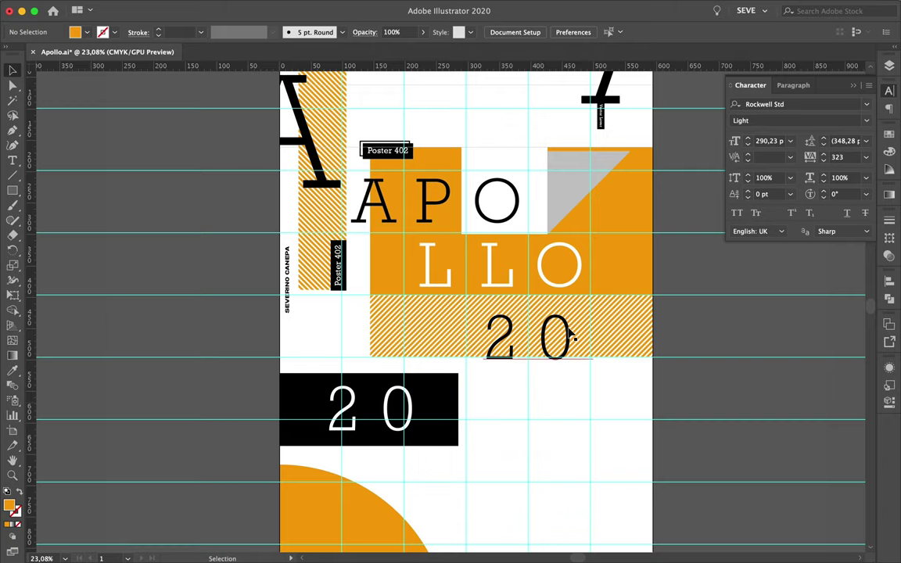
key("super+equal")
- Resize the white square behind the O to fit its grid cell
left_click(360, 266)
scroll(551, 169, "up", 2)
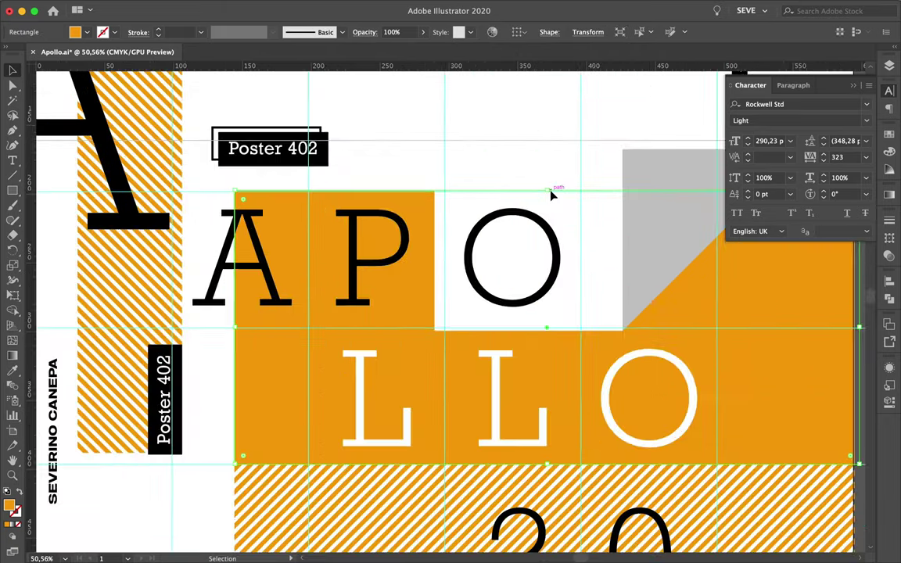
scroll(546, 193, "up", 2)
scroll(179, 406, "down", 2)
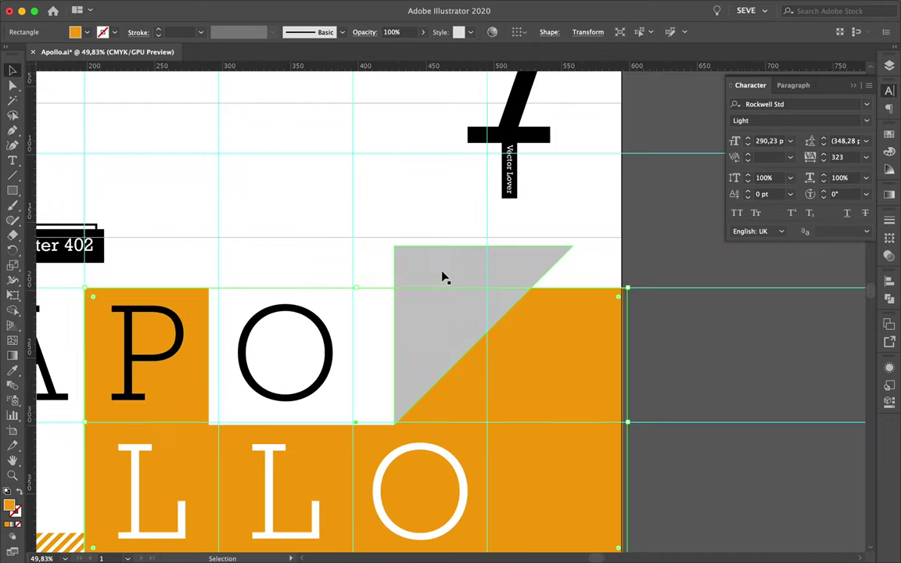
left_click(233, 271)
left_click_drag(392, 321, 354, 323)
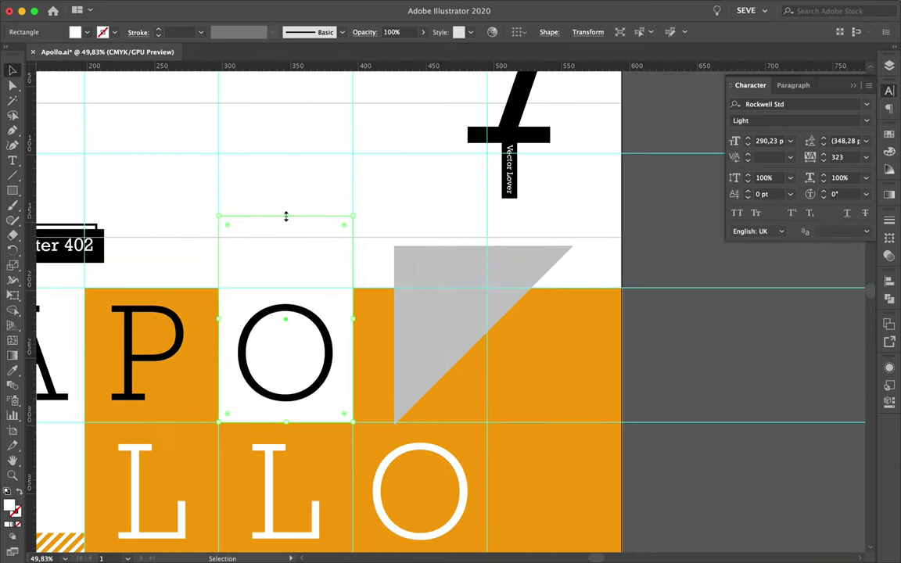
- Move the grey triangle into the cell beside the O and pull its corner to the grid line
left_click_drag(443, 273, 402, 316)
key("a")
left_click_drag(531, 288, 487, 288)
scroll(383, 239, "down", 3)
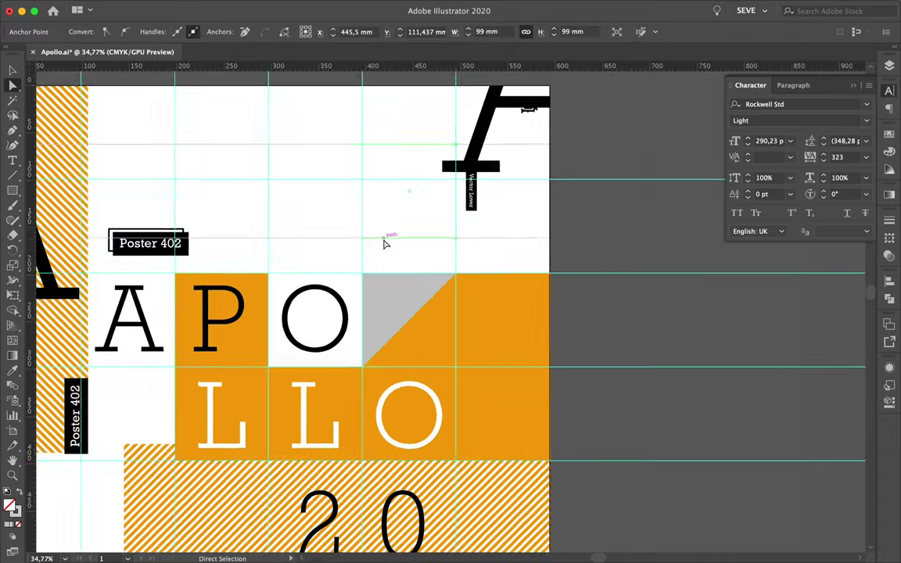
key("v")
- Copy the triangle into the next cell right, rotated 180° and filled white
left_click_drag(372, 272, 474, 272)
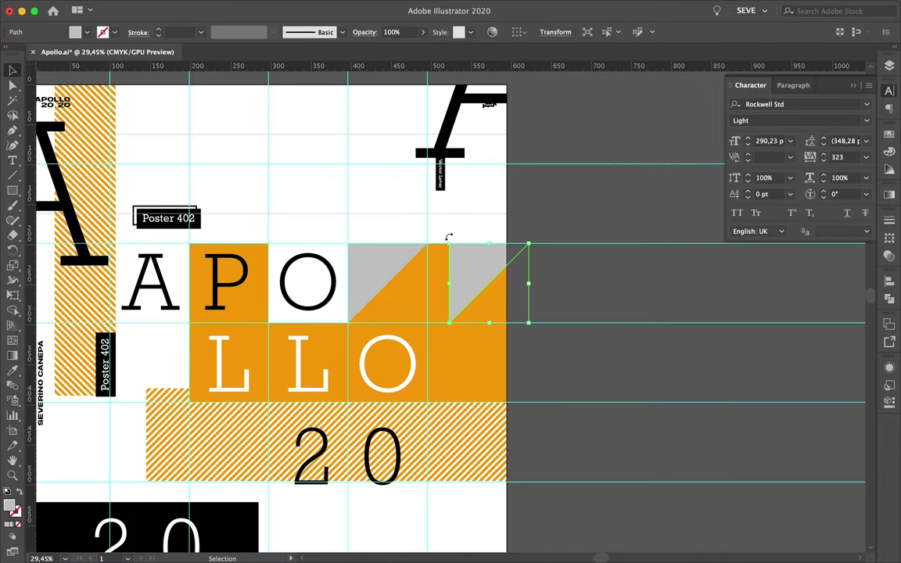
mouse_move(448, 236)
left_mouse_down()
mouse_move(523, 298)
mouse_move(465, 292)
left_mouse_up()
key("i")
left_click(473, 211)
key("v")
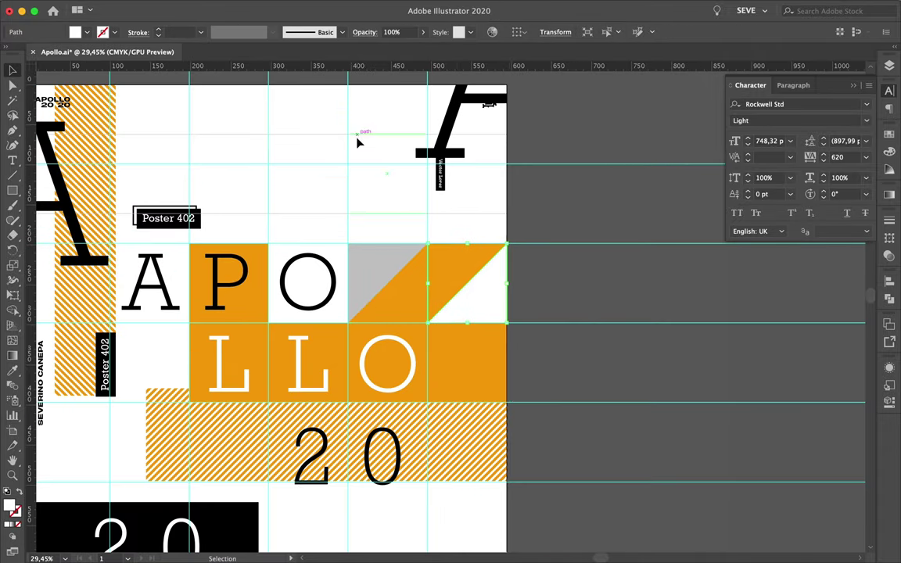
scroll(358, 142, "down", 3)
scroll(293, 72, "up", 2)
scroll(287, 154, "down", 2)
- Lower the black 20 rectangle down the poster and set the white 20 onto it
scroll(286, 154, "down", 1)
left_click(268, 279)
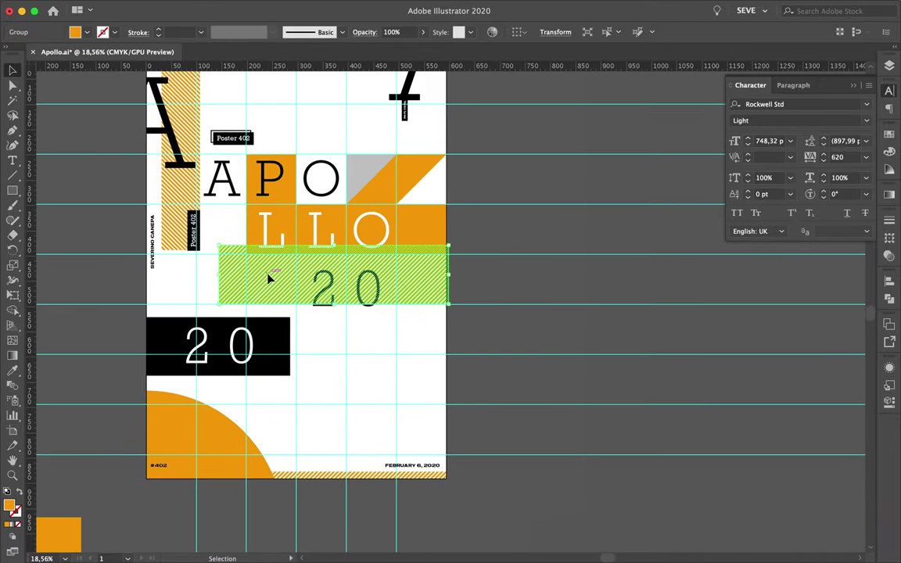
left_click(369, 368)
left_click(332, 284)
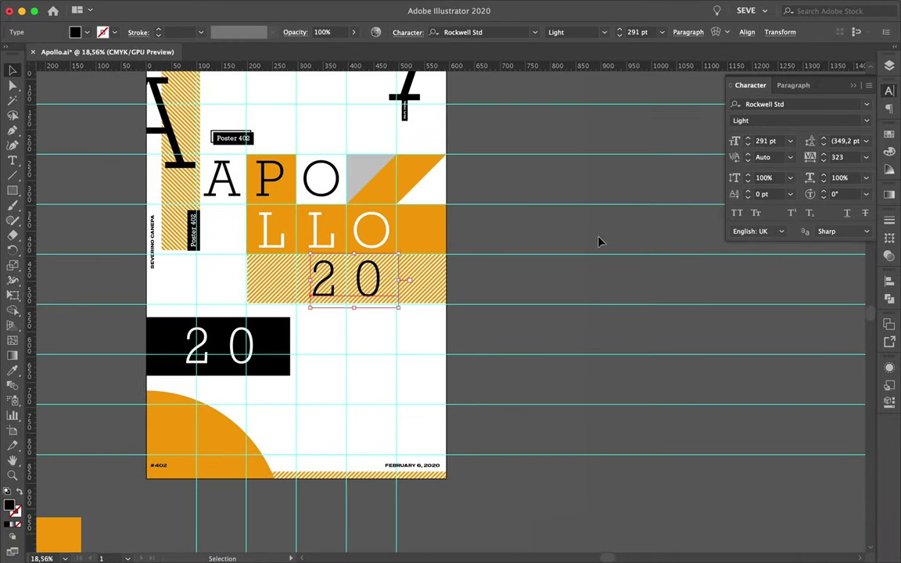
left_click_drag(274, 338, 222, 419)
left_click(329, 369)
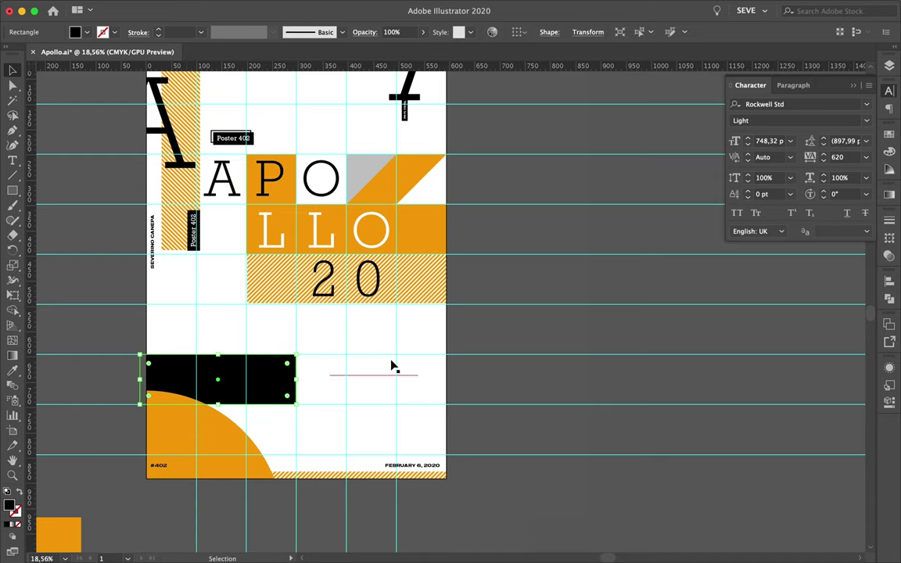
left_click_drag(223, 341, 223, 390)
scroll(275, 386, "up", 2)
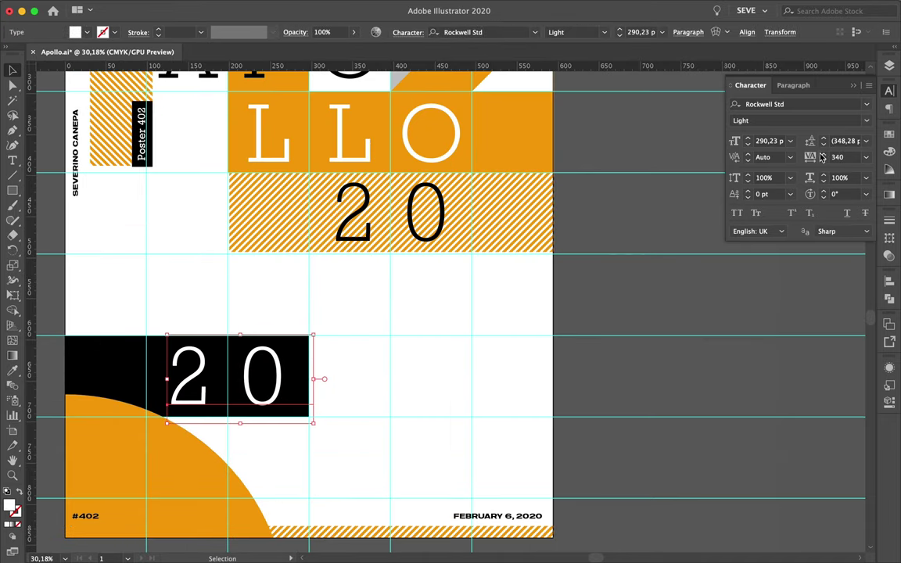
- Enter a tracking value of 370 and nudge the white 20 slightly left
type("370")
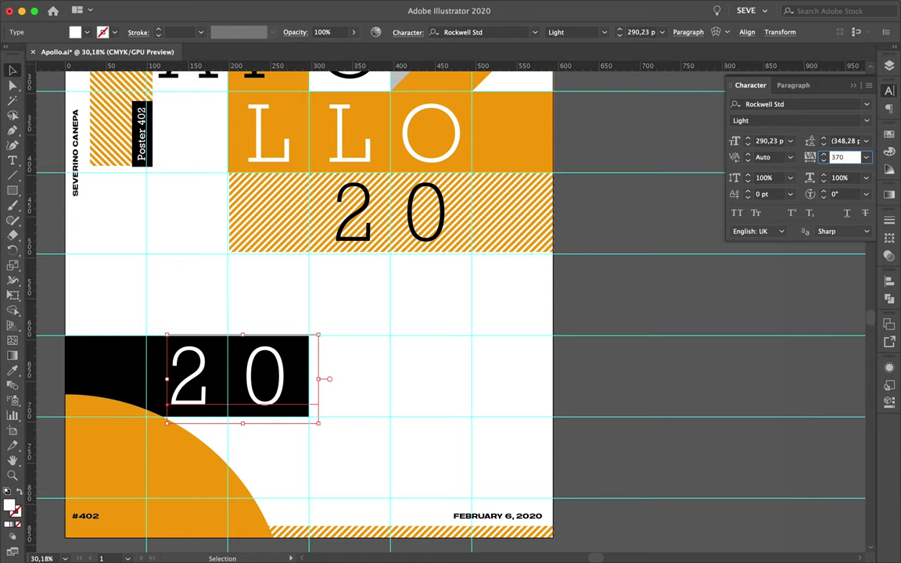
scroll(350, 364, "left", 3)
scroll(349, 363, "down", 2)
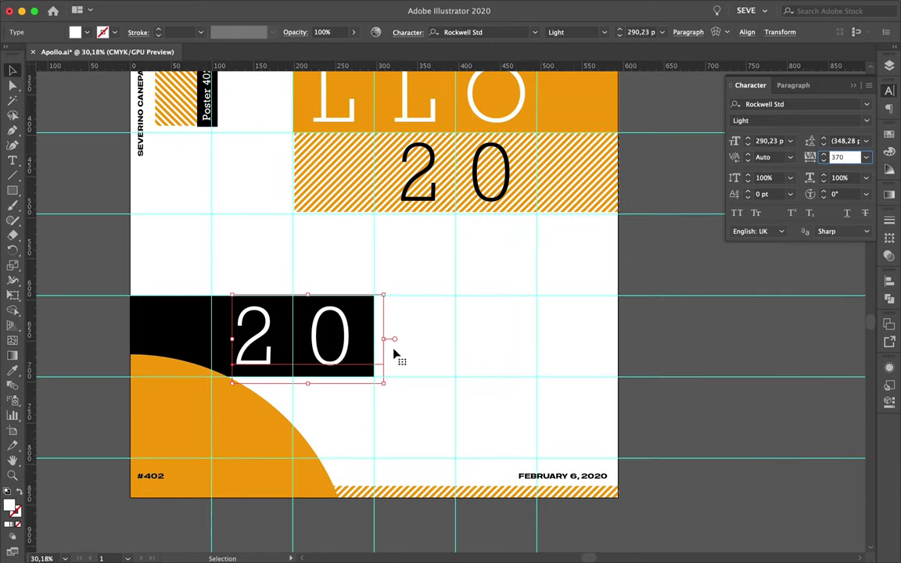
left_click_drag(339, 347, 336, 344)
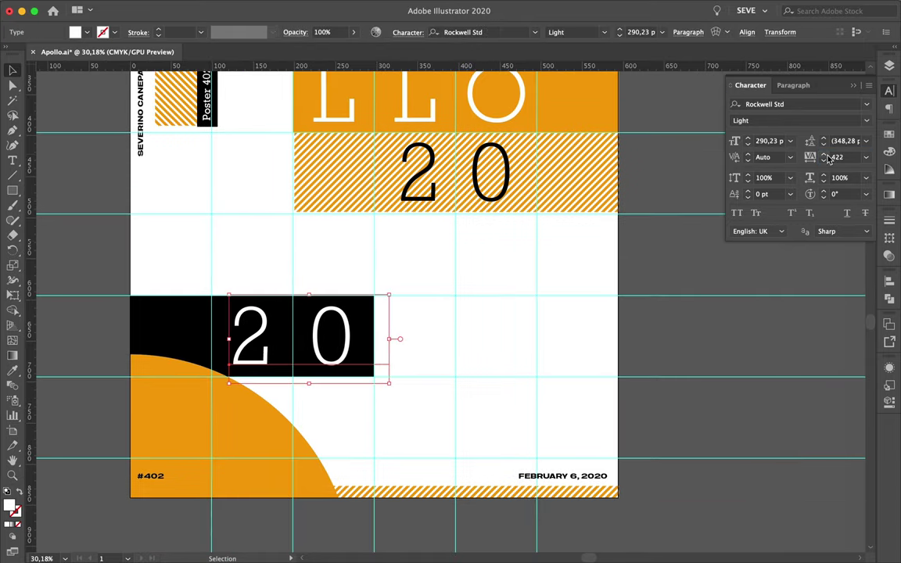
- Widen the letter spacing of the black 20 in the hatched band
left_click(493, 175)
key("Return")
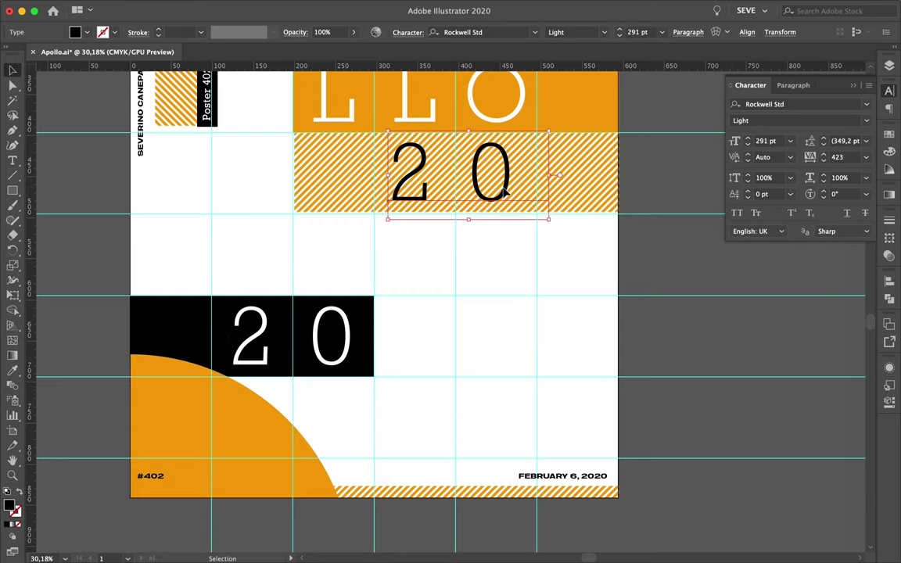
scroll(502, 286, "up", 2)
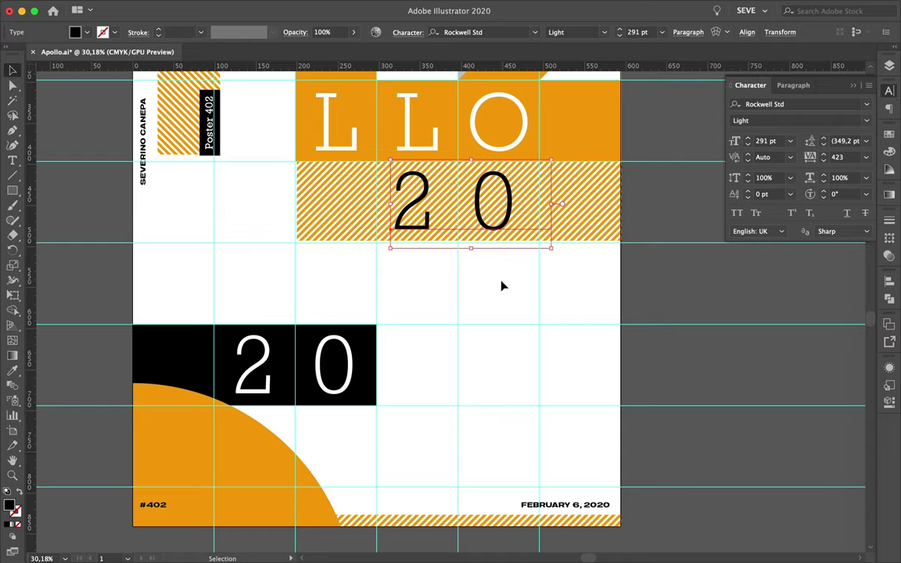
scroll(478, 275, "up", 2)
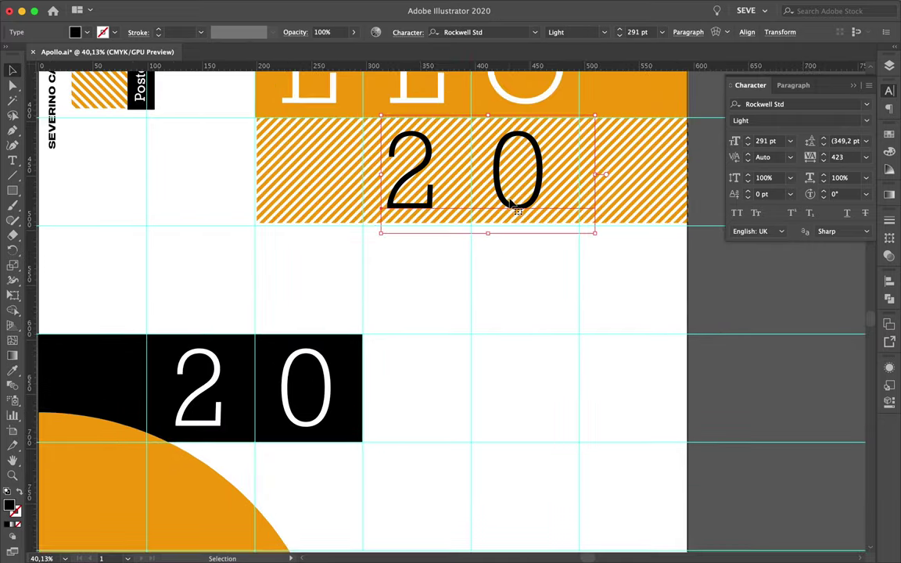
scroll(481, 346, "down", 3)
left_click(422, 213)
scroll(422, 213, "down", 1)
- Drag the outlined six-cell strip across the pasteboard toward the artboard
scroll(422, 212, "up", 1)
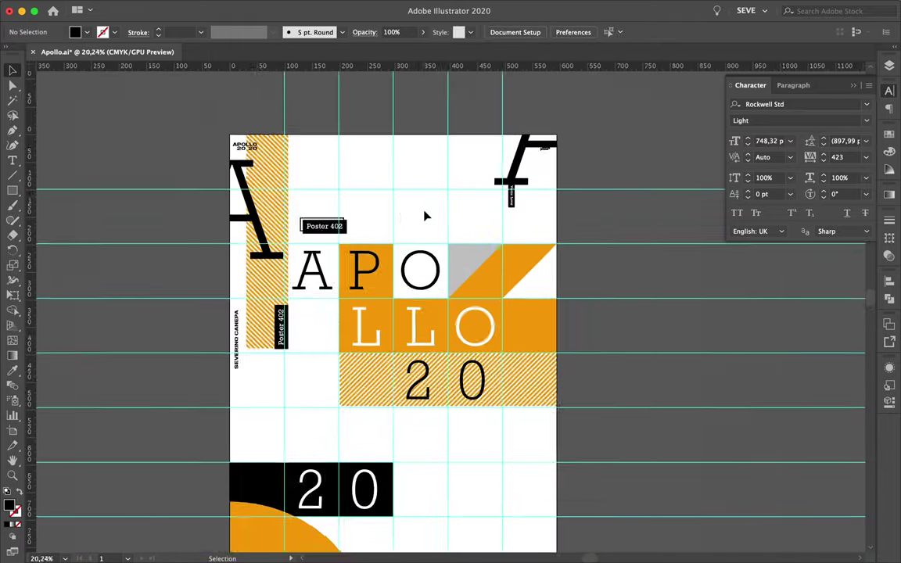
scroll(422, 212, "up", 1)
scroll(428, 212, "up", 1)
scroll(430, 213, "up", 2)
left_click_drag(382, 153, 227, 183)
scroll(228, 183, "up", 5)
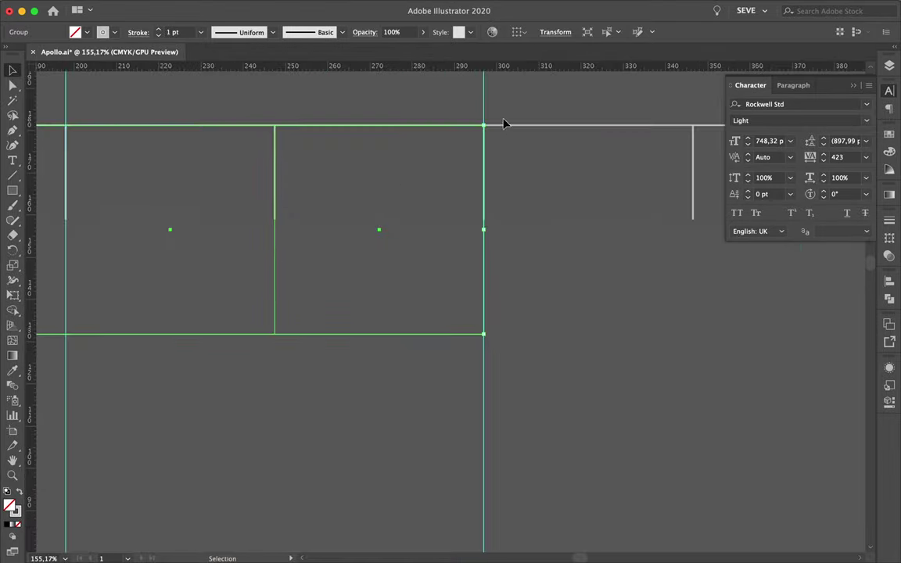
scroll(275, 117, "down", 4)
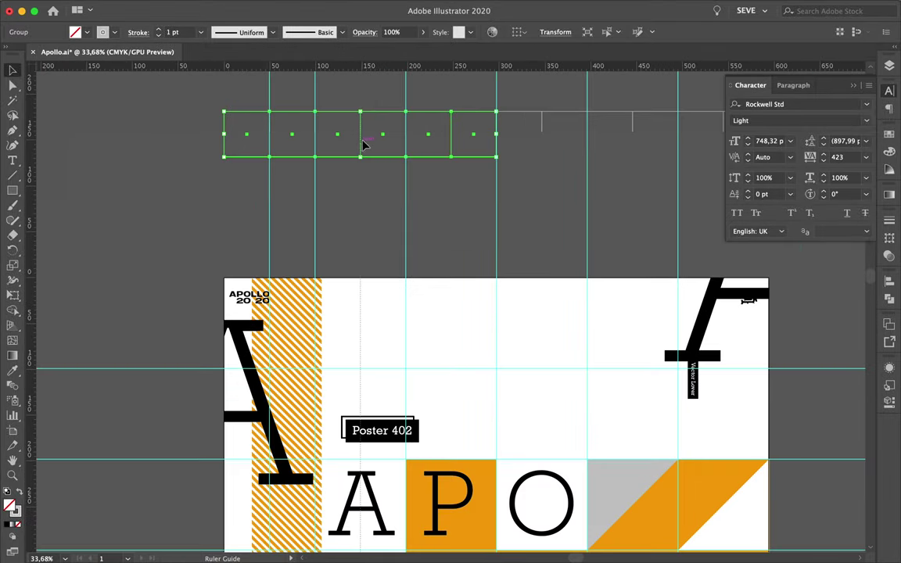
- Drop the cell strip onto the poster, flush with the right-hand grid columns
scroll(545, 121, "right", 5)
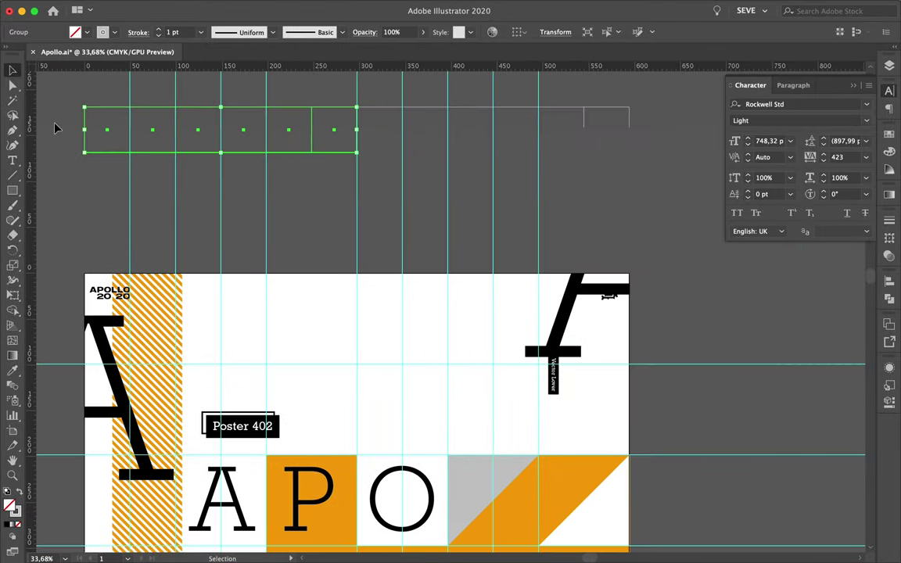
scroll(530, 233, "down", 2)
left_click_drag(428, 119, 439, 412)
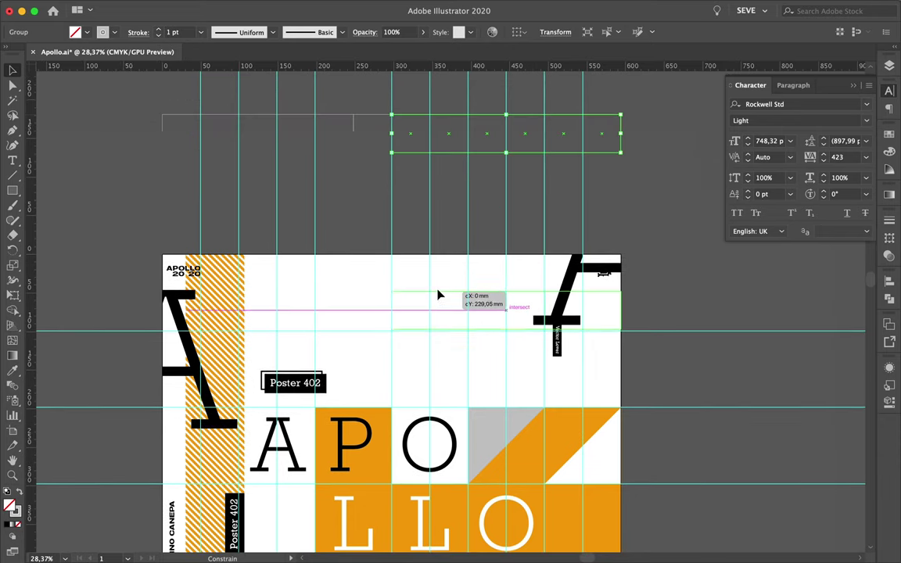
scroll(456, 446, "down", 3)
mouse_move(459, 354)
left_mouse_down()
mouse_move(455, 471)
mouse_move(406, 145)
left_mouse_up()
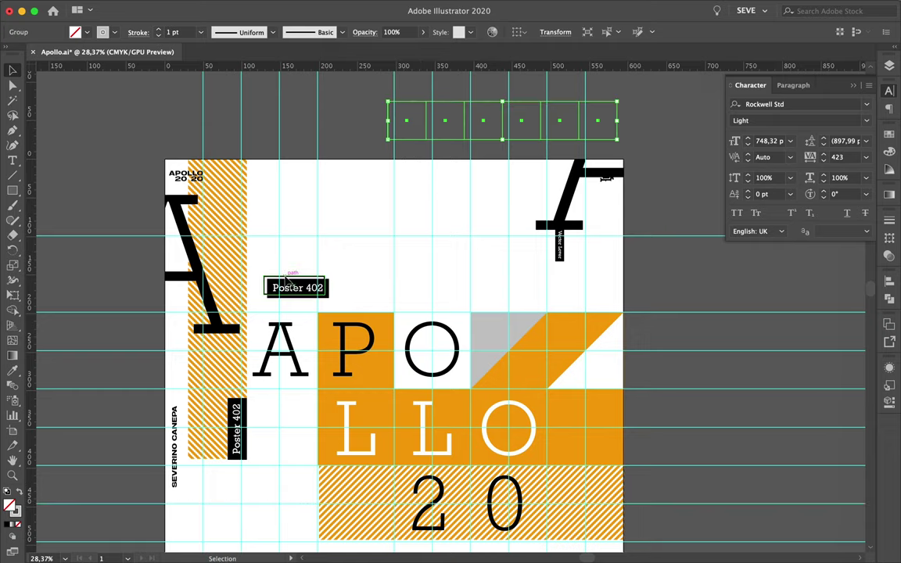
scroll(452, 498, "up", 3)
left_click(239, 423)
- Add a small square at the LLO band's corner and an orange copy beside the second L
scroll(239, 423, "up", 3)
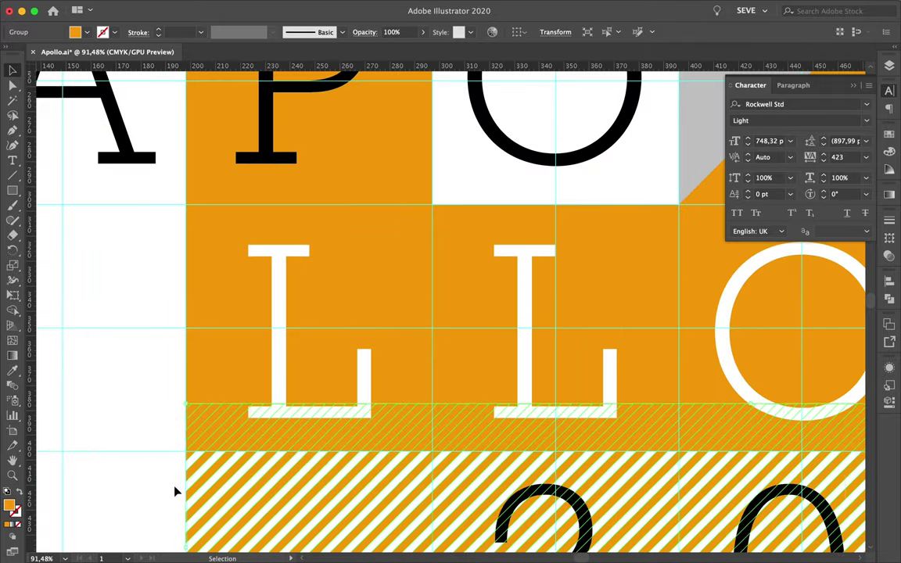
left_click(172, 454)
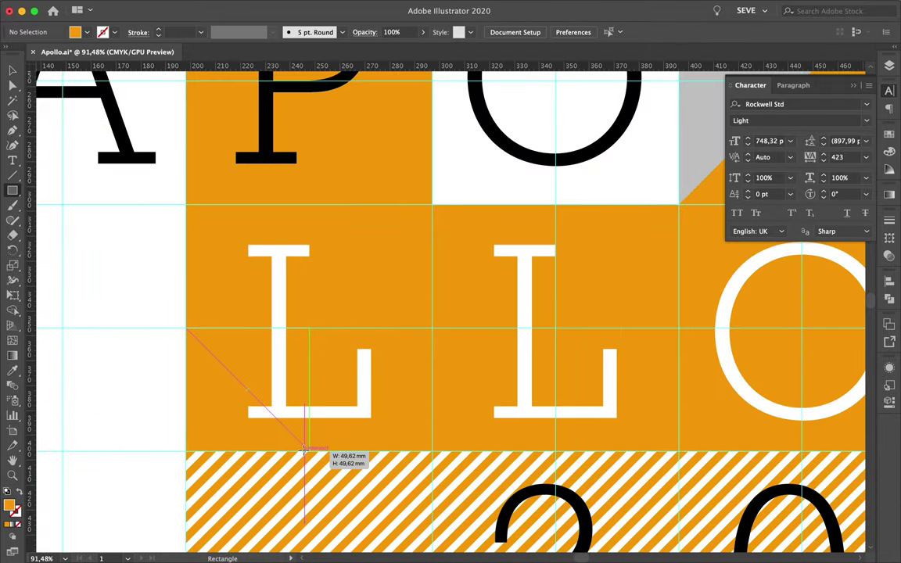
left_click_drag(305, 449, 306, 447)
key("v")
scroll(125, 422, "down", 5)
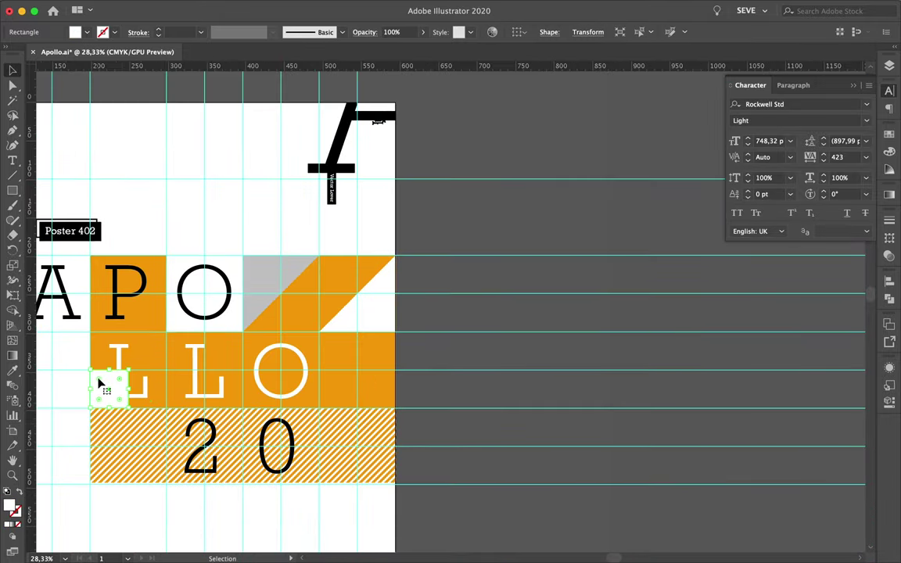
left_click_drag(216, 391, 211, 387)
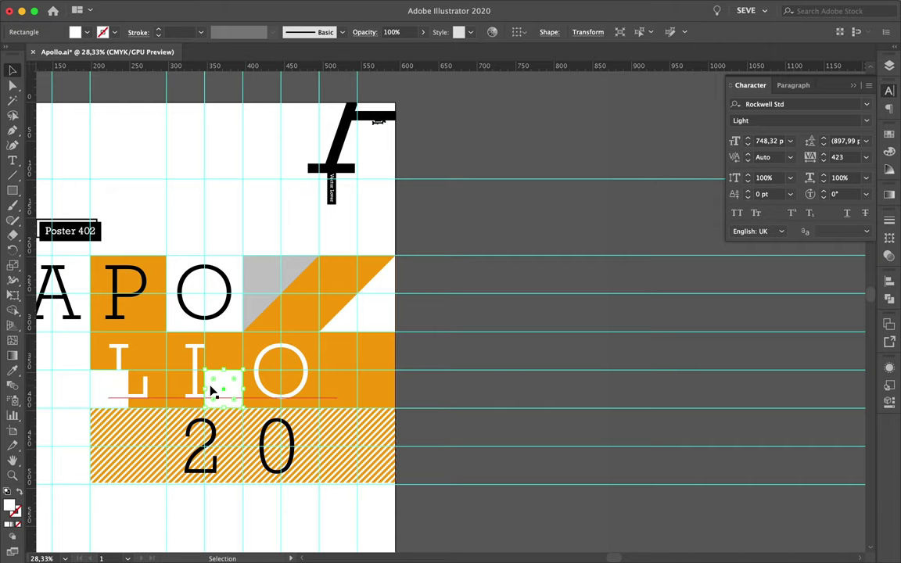
key("i")
left_click(156, 359)
left_click(889, 66)
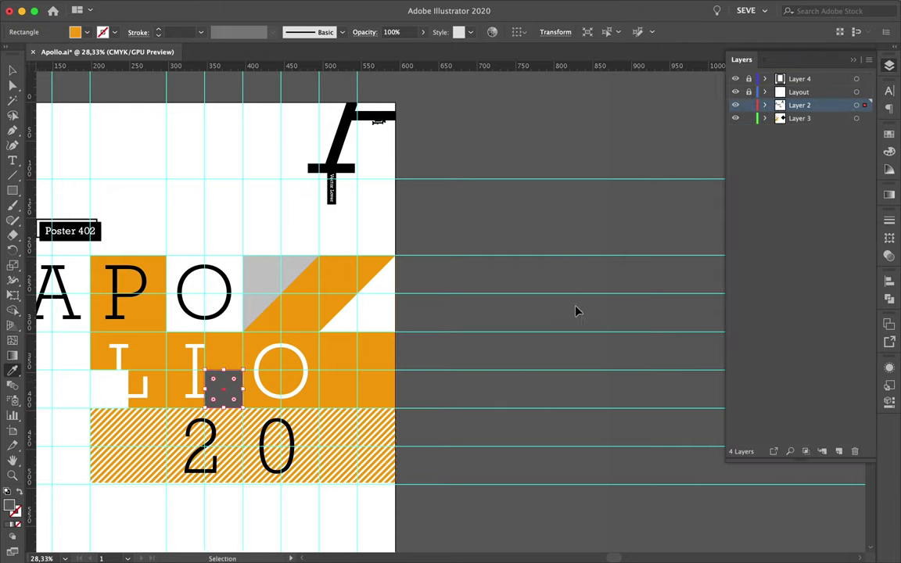
- Draw a closed three-point triangle in the APO row's rightmost tile with the Pen tool
scroll(577, 312, "up", 3)
left_click(218, 293)
left_click(553, 294)
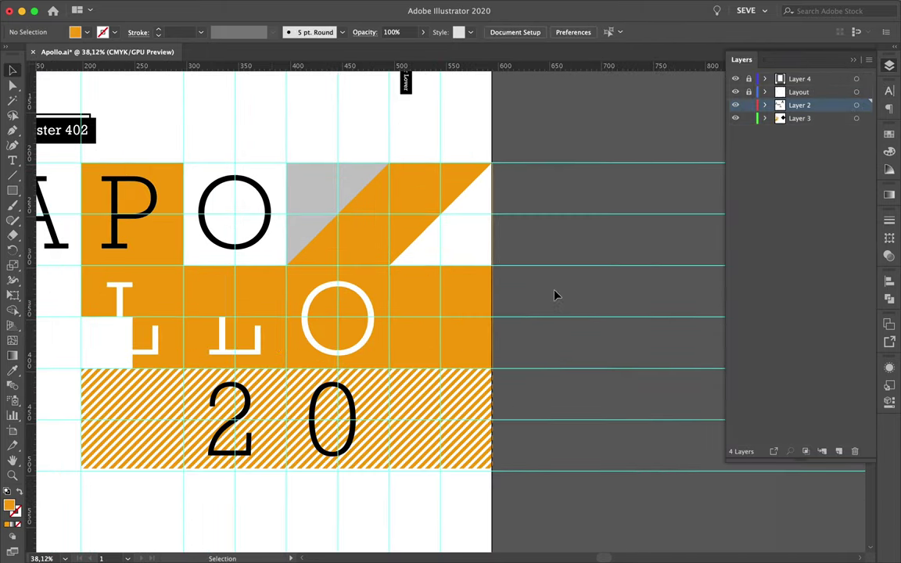
scroll(554, 295, "left", 3)
scroll(554, 295, "up", 2)
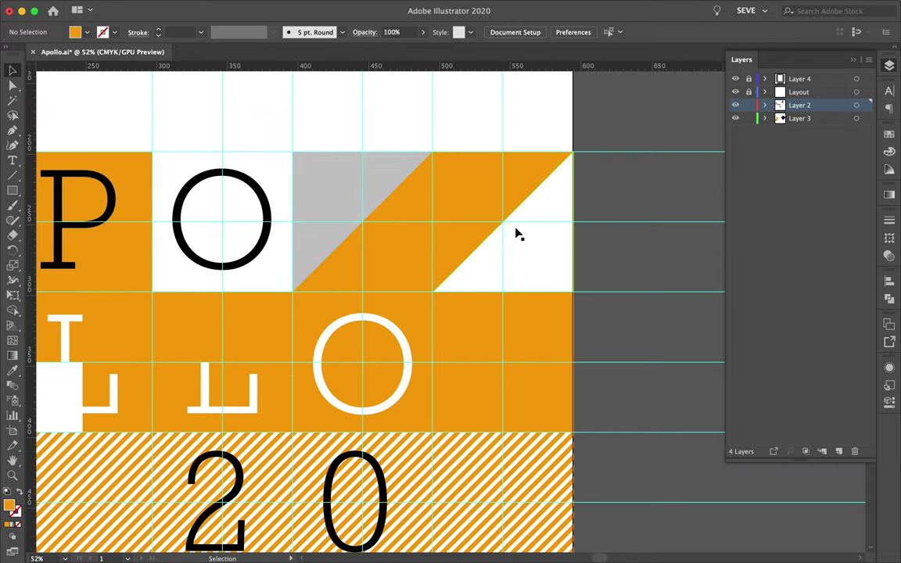
left_click(503, 268)
left_click(573, 291)
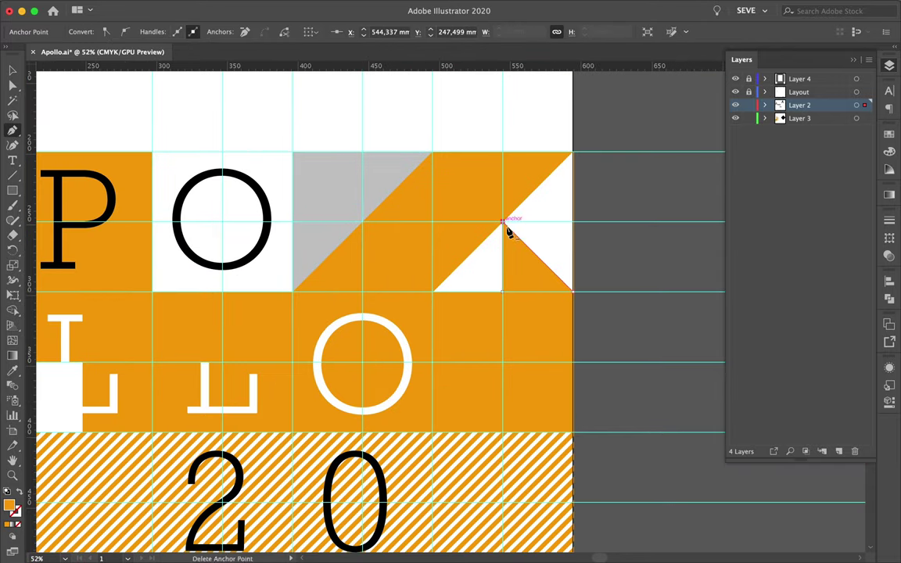
left_click(501, 223)
key("v")
key("super+0")
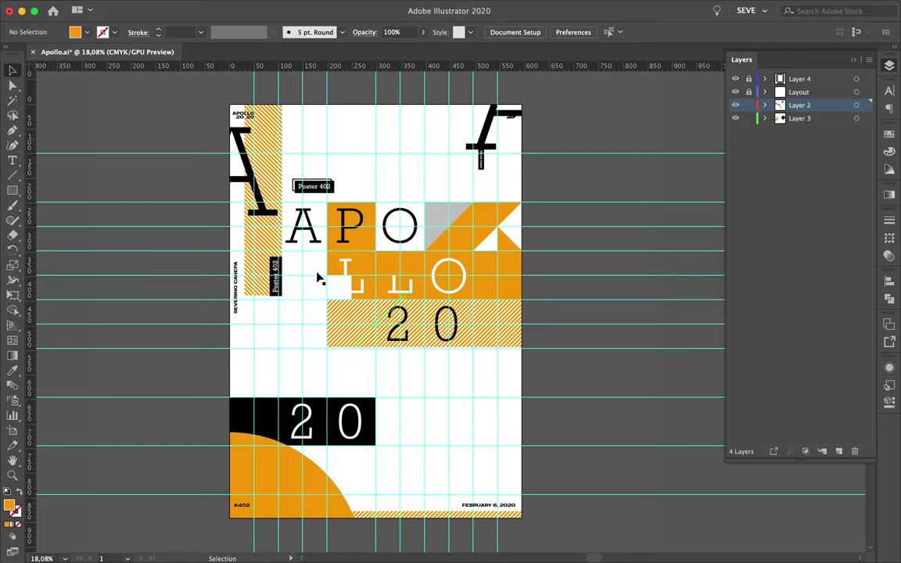
- Lower the left big A to the APO baseline and lift the top-right A above APO
left_click_drag(271, 215, 274, 247)
left_click(393, 150)
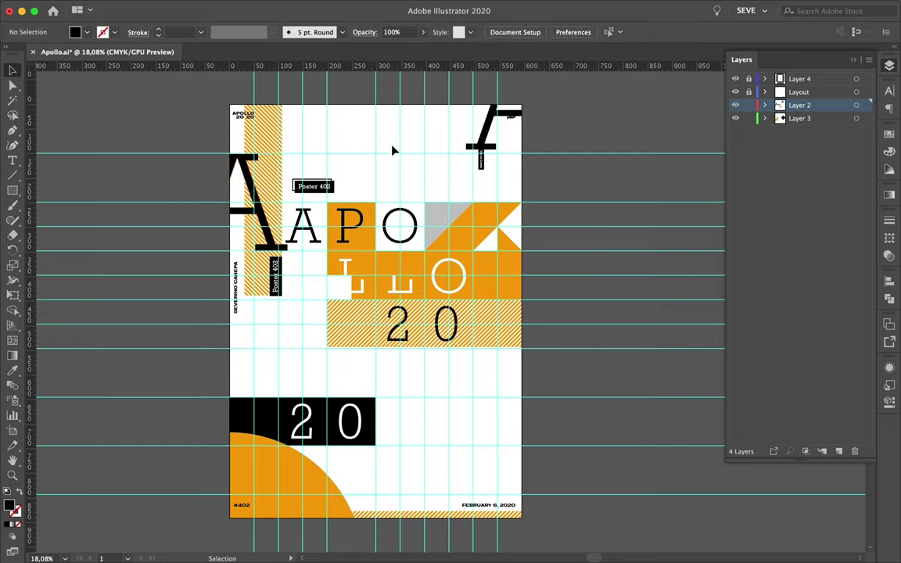
left_click_drag(485, 143, 447, 93)
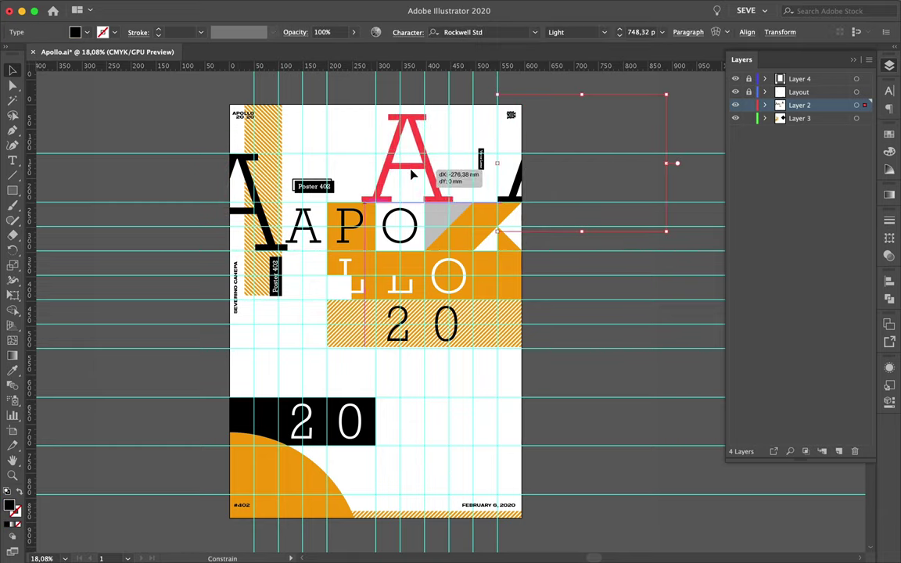
left_click_drag(447, 93, 447, 82)
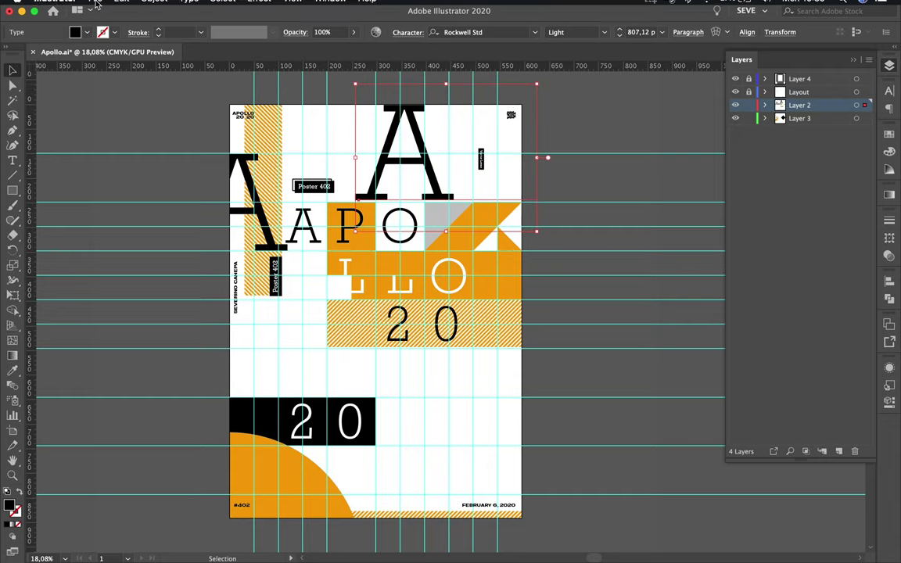
- Slide the top-right big A right until it clips at the artboard edge
left_click(154, 7)
scroll(319, 410, "up", 3)
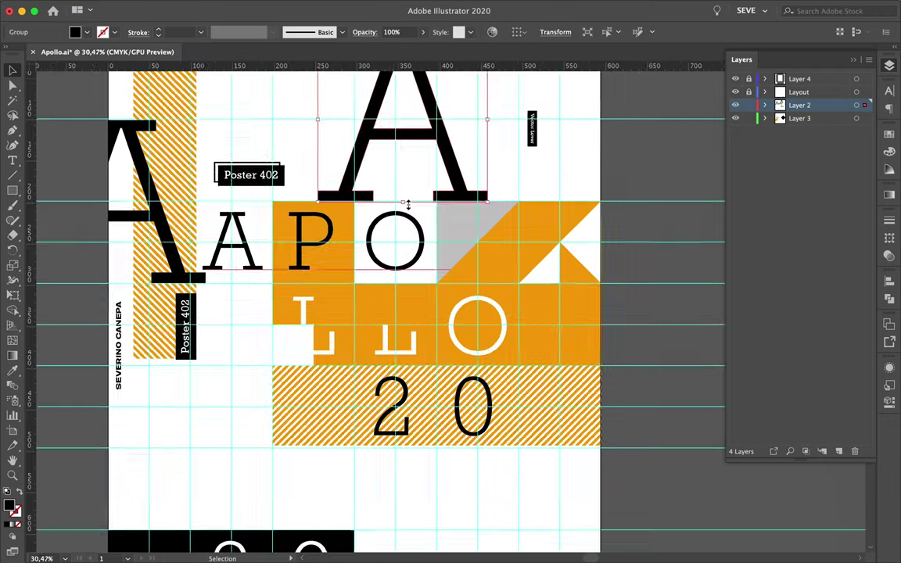
scroll(319, 409, "up", 3)
scroll(471, 365, "down", 2)
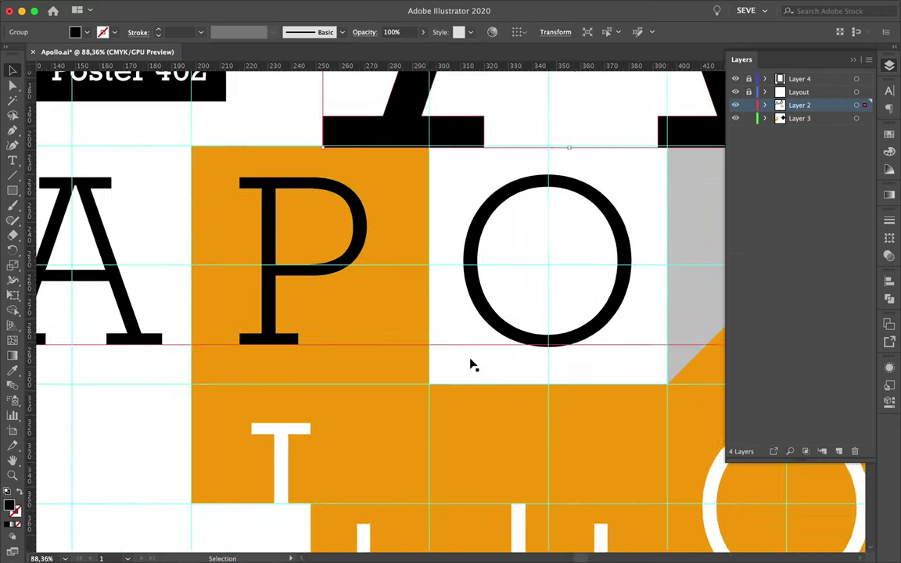
scroll(446, 149, "down", 3)
scroll(453, 165, "up", 3)
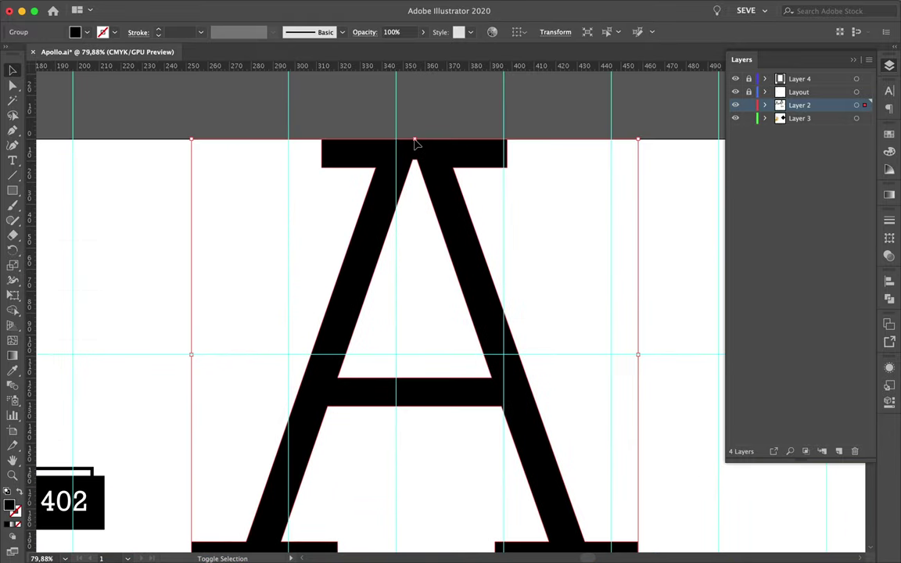
scroll(438, 157, "down", 5)
left_click_drag(375, 176, 397, 182)
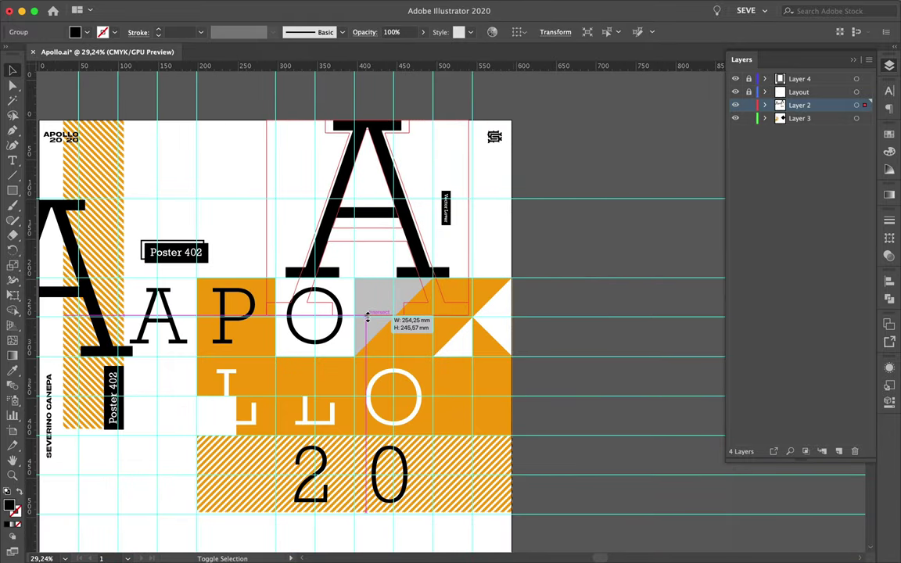
left_click_drag(397, 182, 503, 182)
- Place a copy of the Vector Lover label beside the original
scroll(445, 207, "up", 5)
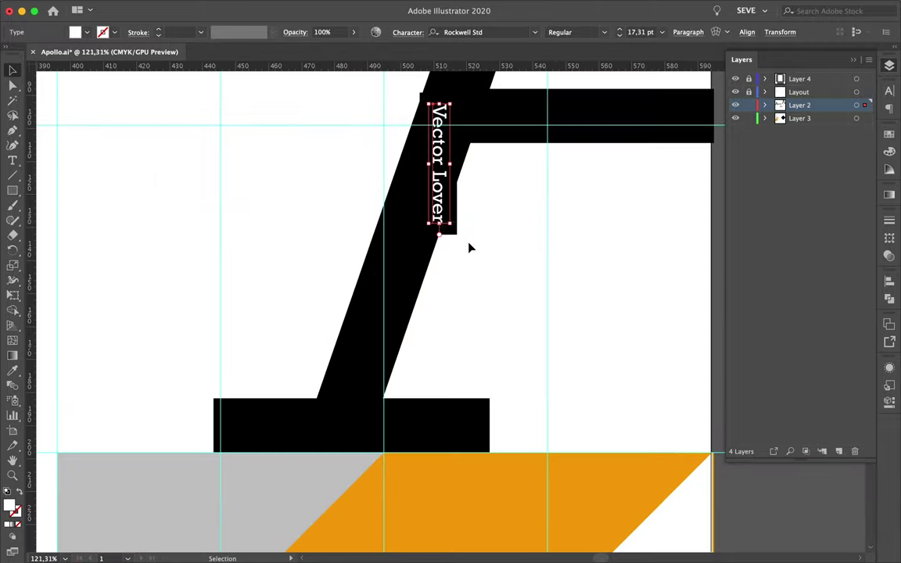
left_click(438, 196)
mouse_move(443, 207)
left_mouse_down()
mouse_move(489, 247)
mouse_move(490, 200)
left_mouse_up()
- Repeat the Vector Lover copy into four columns and group them
scroll(548, 234, "down", 5)
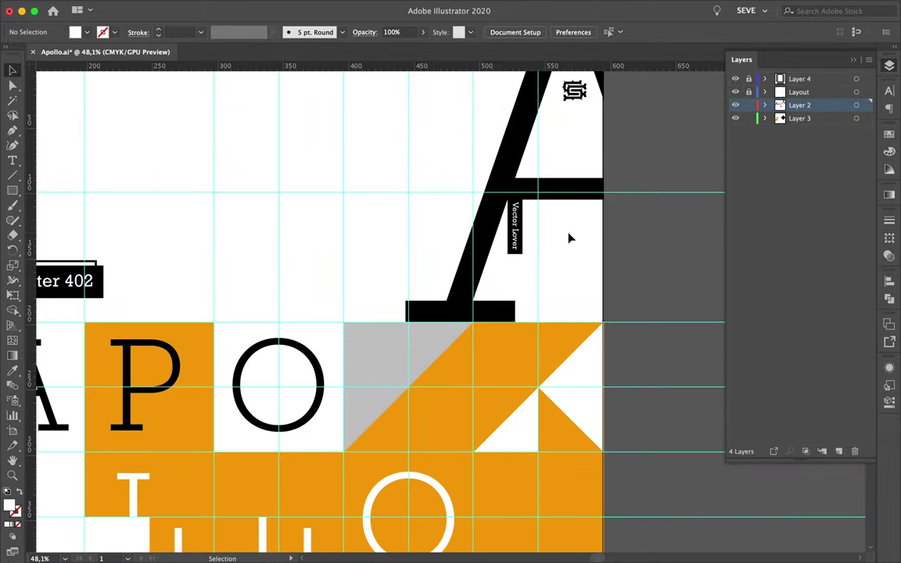
key("ctrl+d")
key("ctrl+d")
key("ctrl+d")
key("ctrl+d")
left_click(552, 283)
left_click(551, 234)
key("ctrl+semicolon")
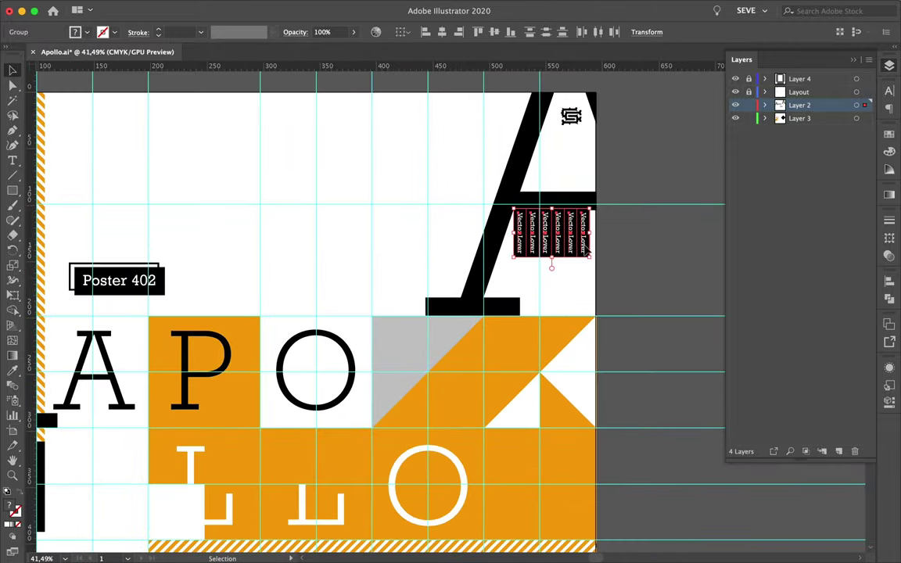
left_click_drag(551, 234, 386, 195)
- Shrink the Vector Lover block and move it beside the big A
scroll(375, 183, "up", 3)
scroll(375, 184, "up", 3)
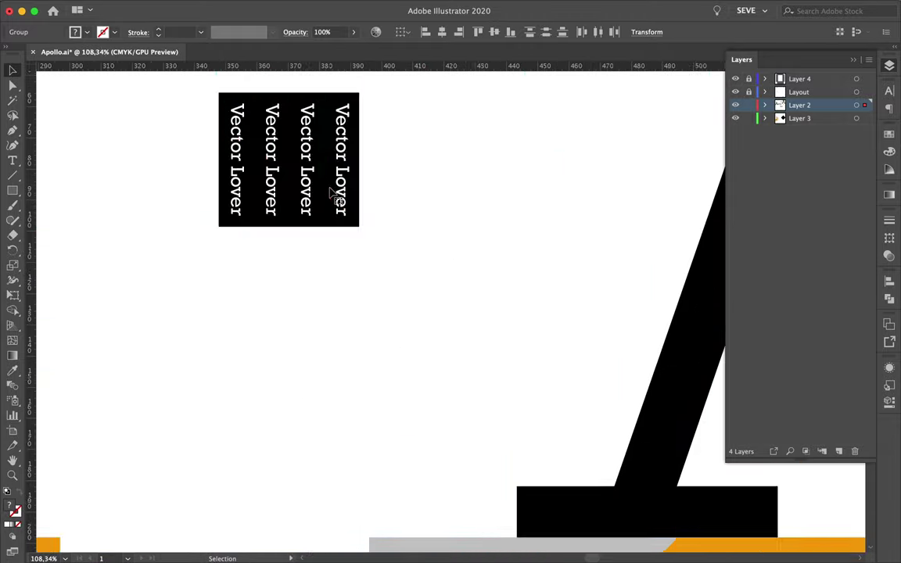
left_click(398, 197)
left_click(336, 157)
left_click_drag(348, 133, 365, 114)
scroll(365, 114, "down", 3)
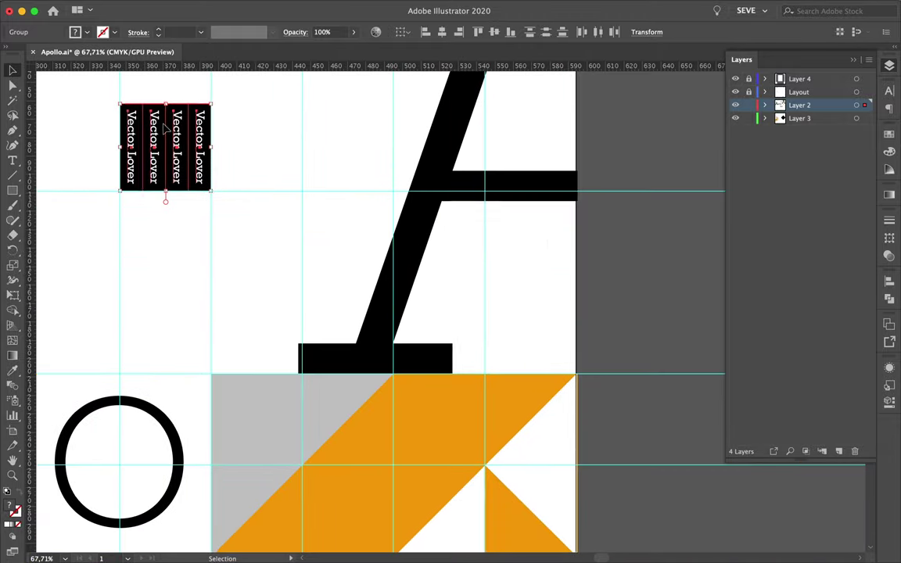
left_click_drag(194, 129, 563, 226)
scroll(448, 283, "down", 3)
left_click(447, 283)
scroll(447, 283, "up", 2)
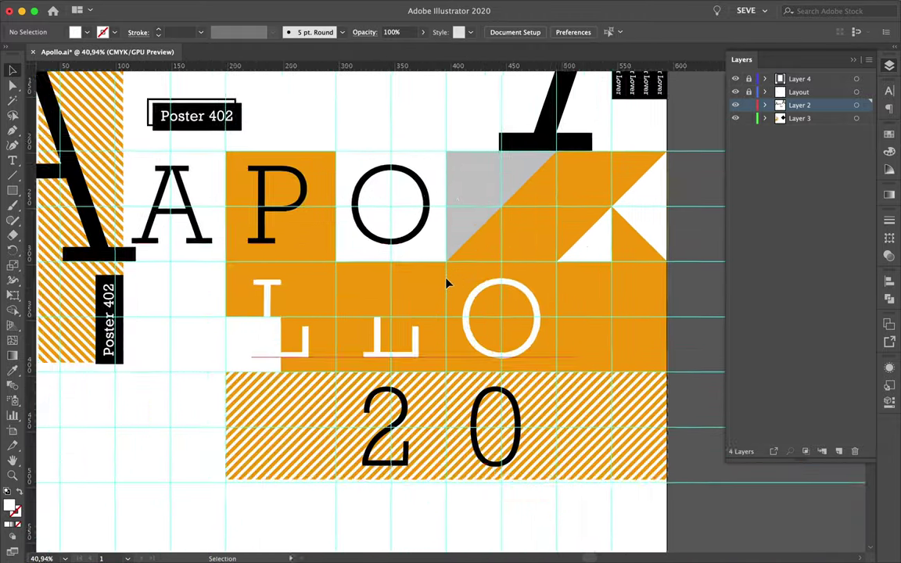
scroll(446, 284, "up", 2)
- Expand the APO letters into outlined shapes with Object > Expand
left_click(372, 254)
left_click(154, 6)
left_click(174, 144)
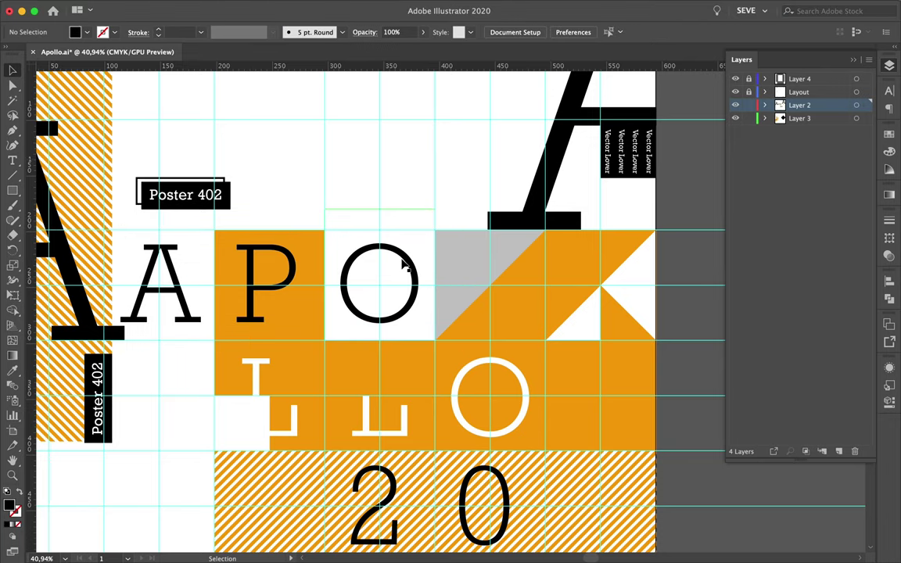
scroll(398, 175, "down", 2)
left_click(306, 283)
scroll(368, 293, "up", 3)
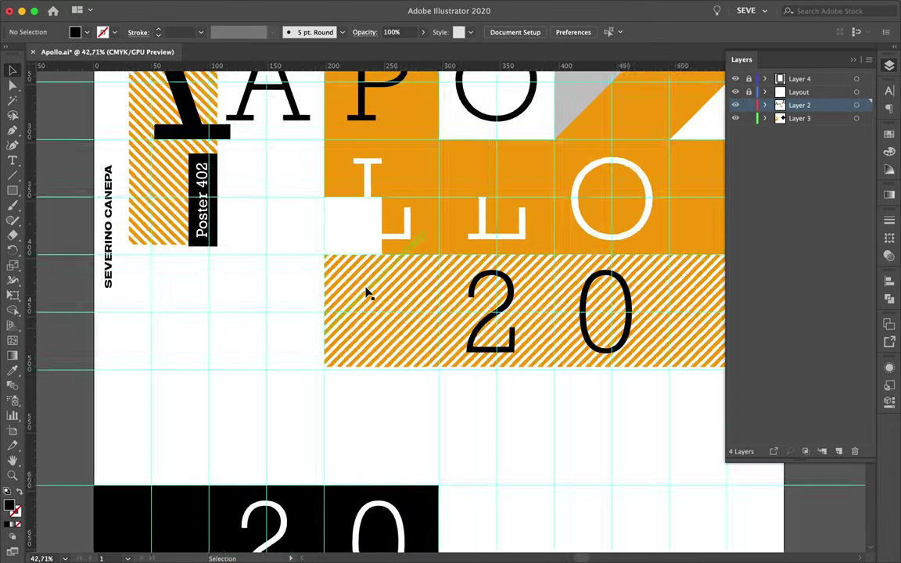
scroll(370, 296, "up", 2)
left_click(369, 296)
- Draw an orange rectangle over the striped left column
key("ctrl+0")
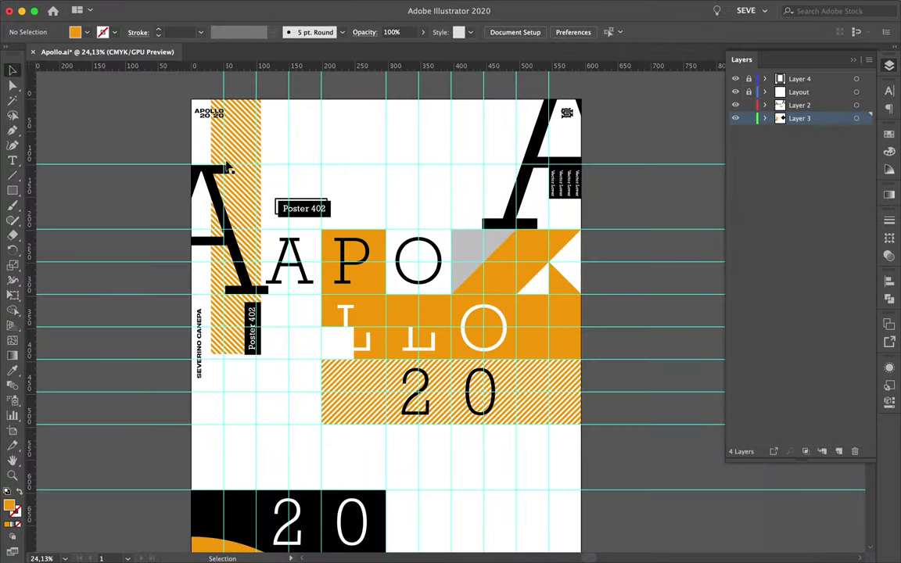
left_click(208, 149)
scroll(242, 153, "up", 3)
scroll(242, 153, "down", 2)
key("m")
mouse_move(174, 76)
left_mouse_down()
mouse_move(227, 434)
mouse_move(276, 271)
mouse_move(200, 131)
mouse_move(218, 119)
left_mouse_up()
key("v")
- Trim the hatched column with the rectangle and return it to the poster
left_click(889, 298)
scroll(352, 318, "down", 2)
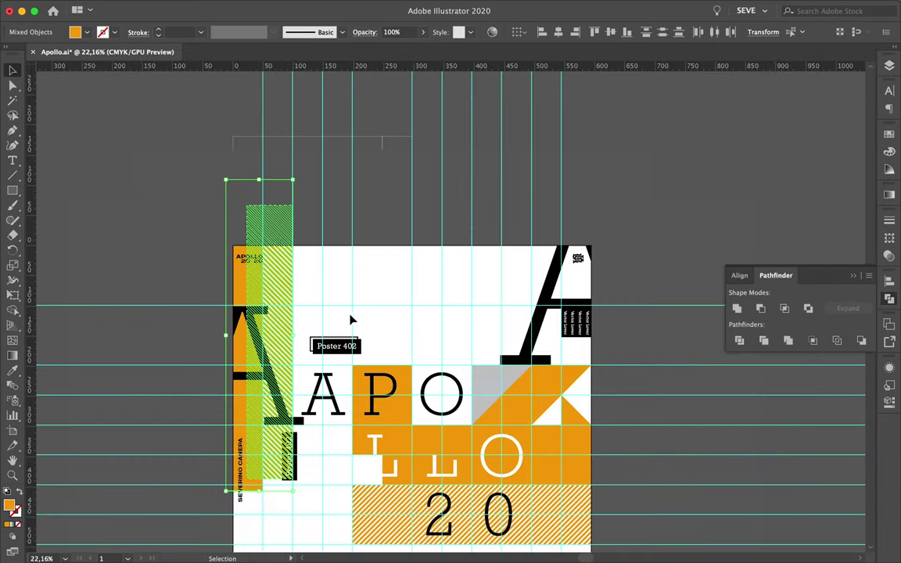
scroll(553, 241, "left", 5)
left_click_drag(553, 241, 131, 447)
key("a")
key("Delete")
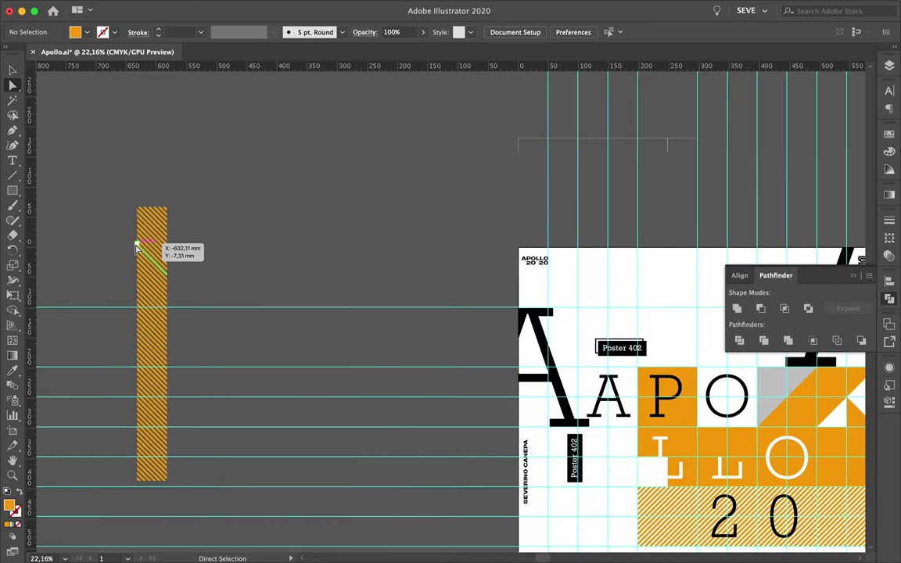
key("v")
left_click_drag(152, 344, 563, 344)
- Move the vertical Poster 402 label right, beside LLO
left_click(495, 407)
scroll(495, 407, "down", 1)
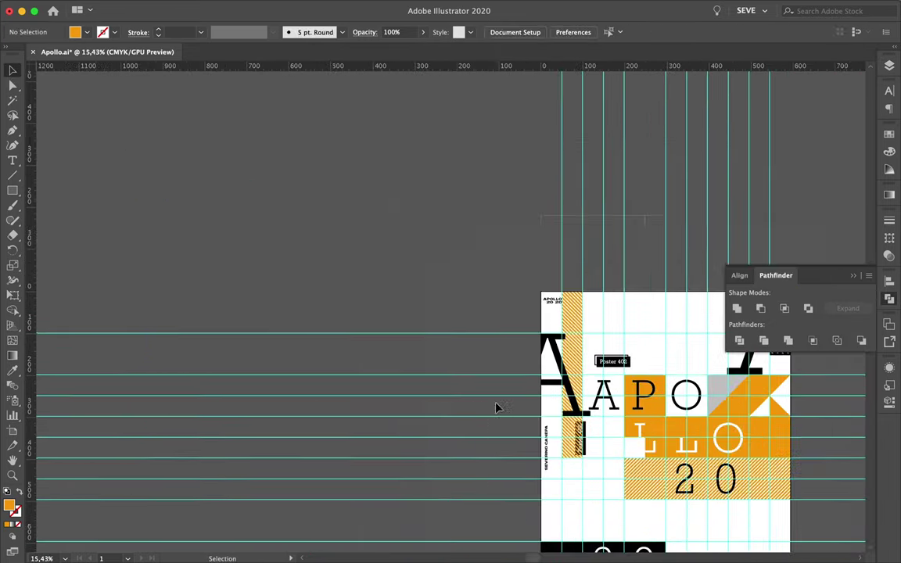
scroll(495, 406, "up", 2)
left_click(140, 258)
left_click_drag(163, 299, 239, 302)
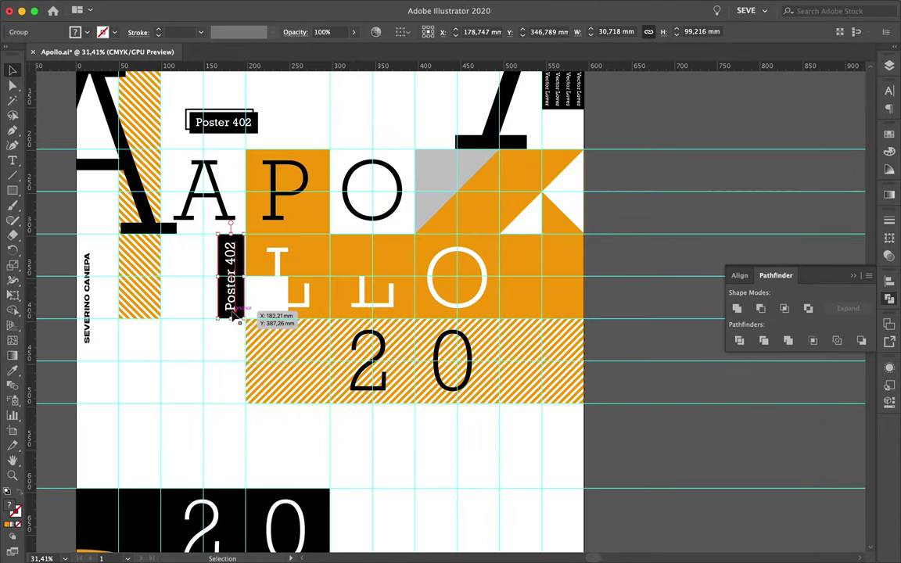
- Park the hatched 20 block off the artboard and resize the orange block over the top rows
scroll(239, 302, "up", 1)
scroll(238, 302, "up", 1)
scroll(235, 302, "up", 1)
left_click(145, 303)
scroll(145, 302, "down", 4)
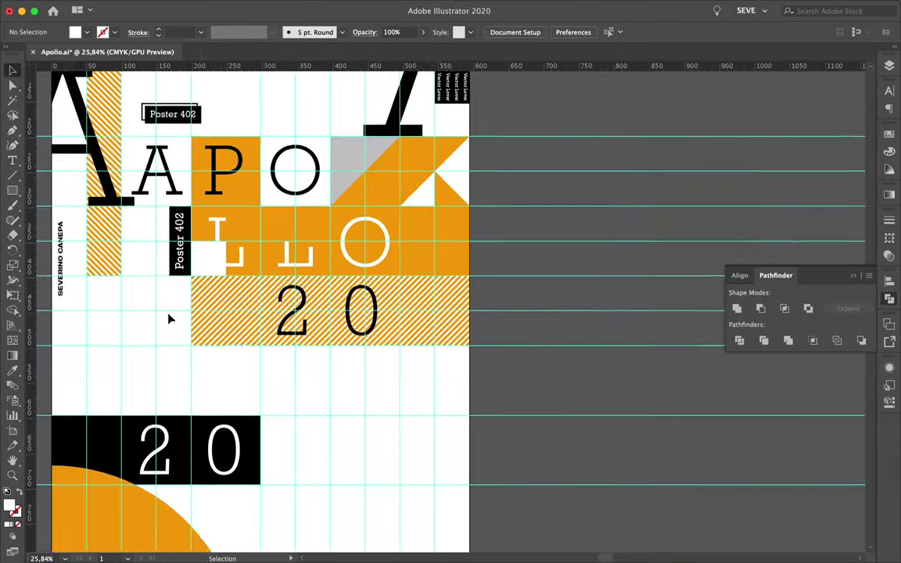
left_click(224, 327)
left_click_drag(410, 332, 675, 273)
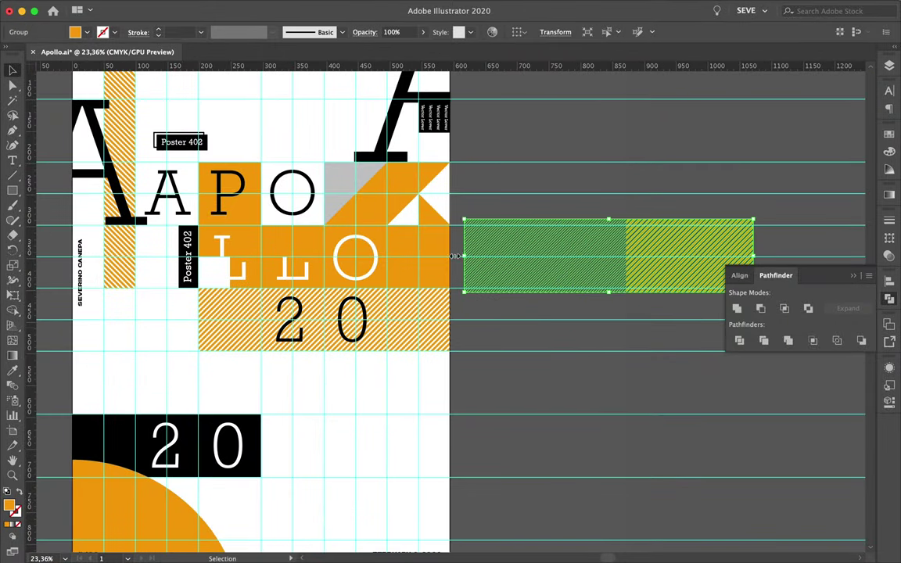
left_click(406, 276)
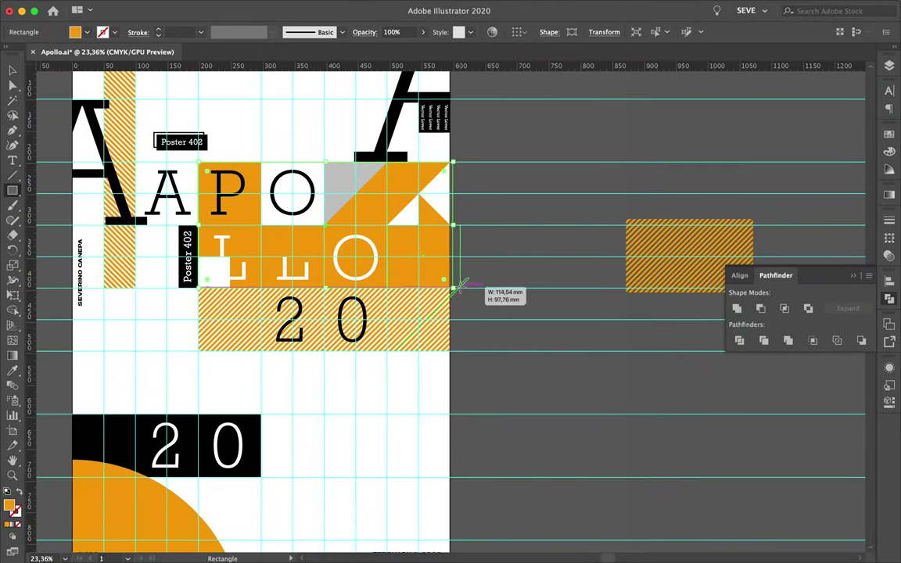
left_click_drag(460, 283, 460, 285)
- Place a copy of the hatched block and stretch a white rectangle down into the 20 row
mouse_move(647, 236)
left_mouse_down()
mouse_move(661, 199)
mouse_move(412, 254)
left_mouse_up()
right_click(527, 282)
left_click(488, 242)
key("ctrl+plus")
key("ctrl+plus")
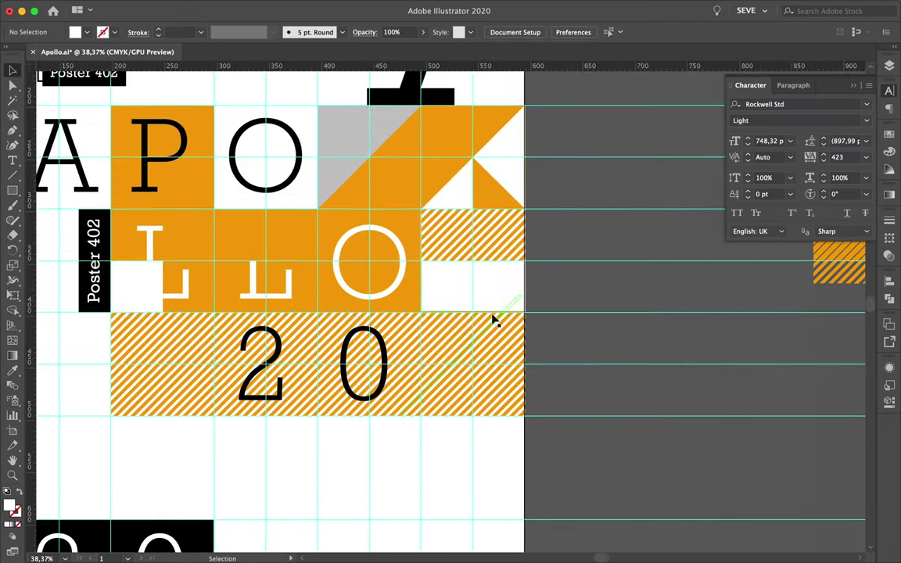
left_click_drag(483, 312, 483, 364)
scroll(235, 423, "down", 1)
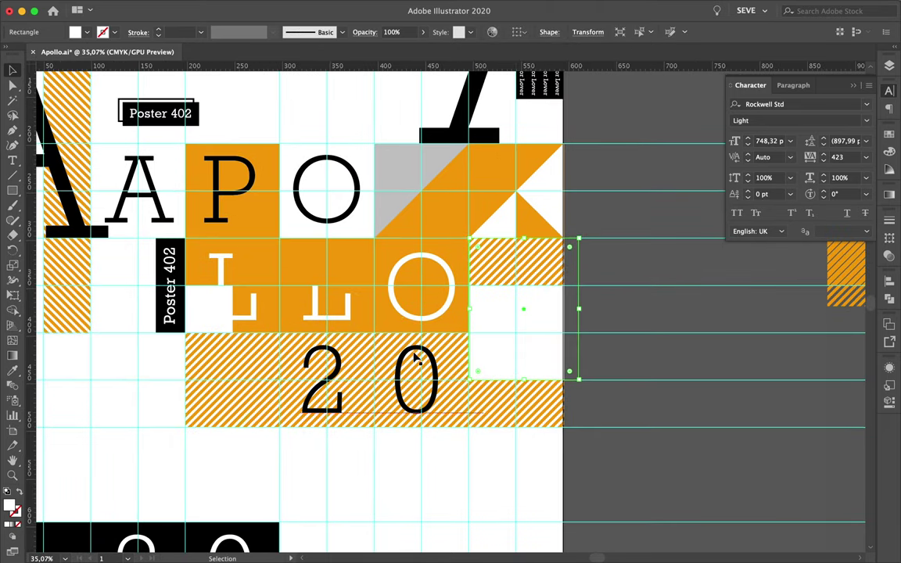
- Place the white box in its grid cell in the 20 row
left_click_drag(327, 426, 327, 426)
key("v")
left_click(324, 452)
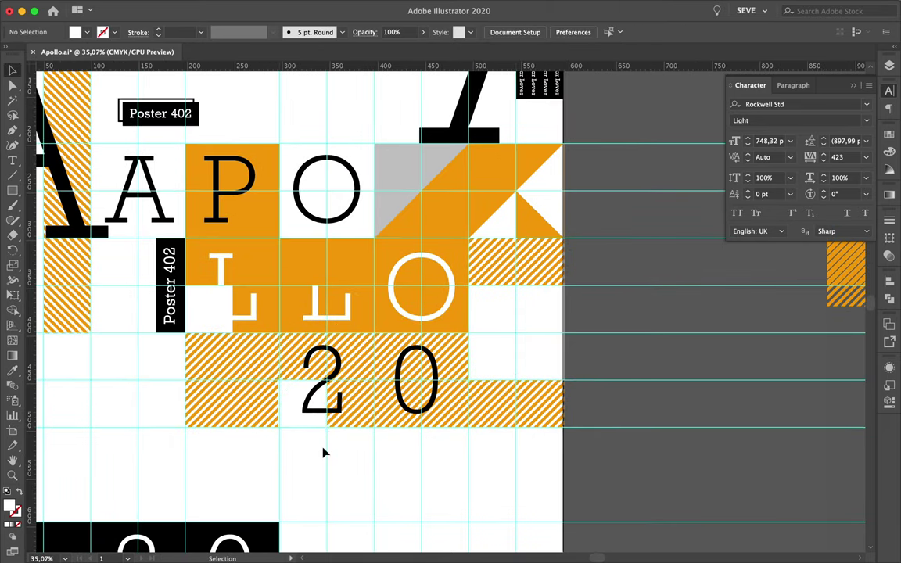
left_click_drag(391, 368, 388, 372)
scroll(388, 372, "up", 5)
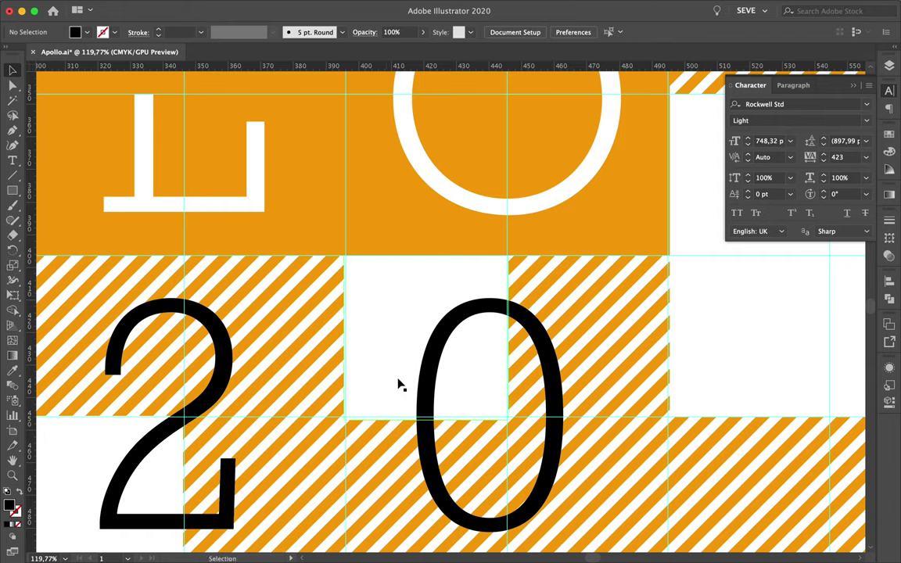
scroll(398, 381, "up", 3)
- Extend the white rectangle behind the 2 down so it snaps to the stripes
left_click(371, 309)
scroll(446, 274, "left", 5)
scroll(445, 274, "down", 5)
left_click(422, 274)
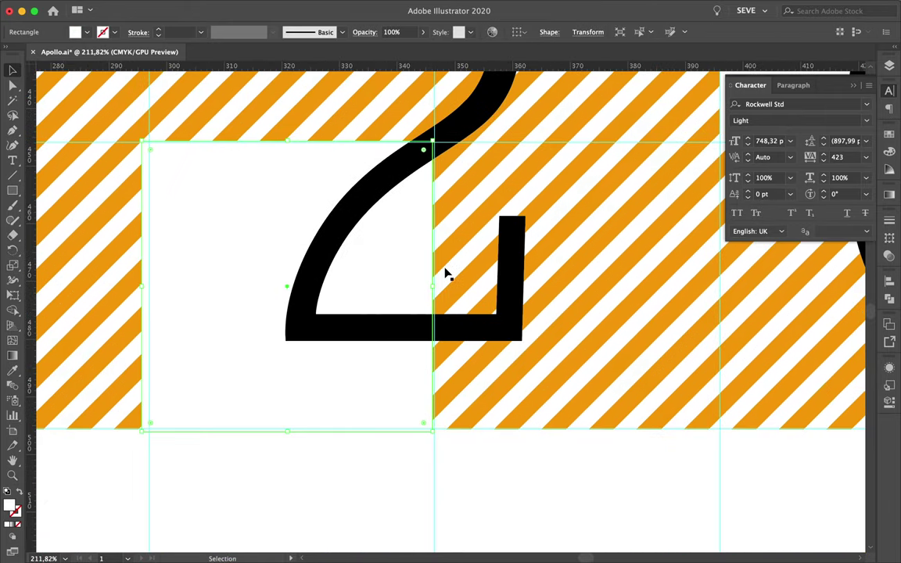
scroll(432, 426, "up", 3)
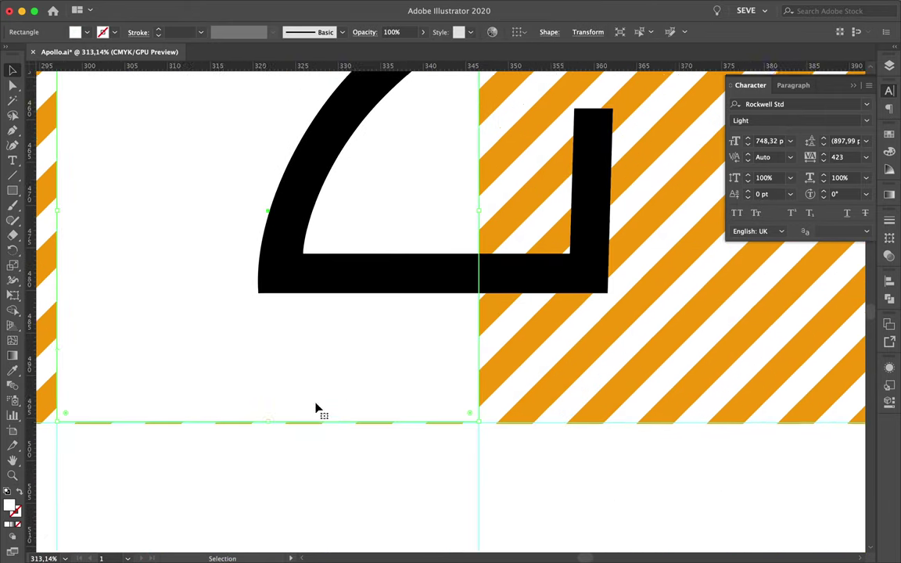
scroll(316, 408, "left", 2)
mouse_move(316, 420)
left_mouse_down()
mouse_move(318, 440)
mouse_move(317, 420)
left_mouse_up()
scroll(700, 363, "up", 3)
- Line the striped block up with the white rectangle behind the 2
left_click(698, 362)
scroll(698, 362, "up", 2)
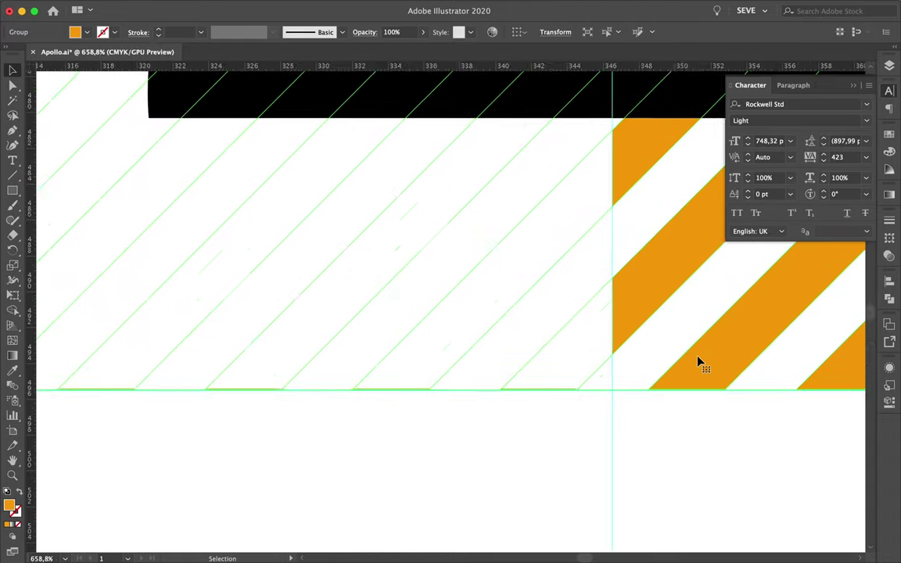
scroll(700, 374, "up", 2)
left_click_drag(700, 374, 701, 377)
scroll(426, 356, "down", 3)
left_click(312, 412)
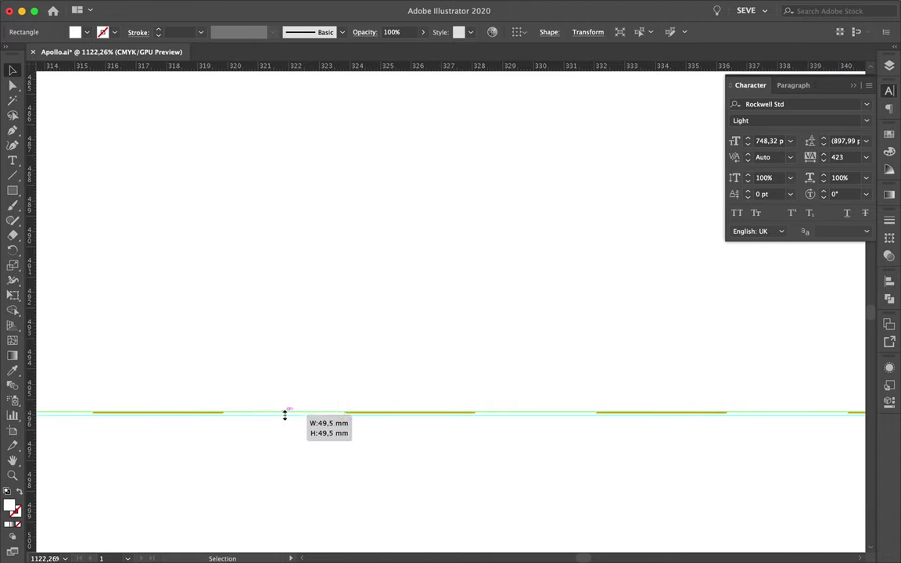
scroll(284, 412, "down", 5)
scroll(284, 415, "down", 5)
- Alt-drag copies of the white square into empty cells as black squares beside the 0
key("ctrl+shift+a")
left_click_drag(243, 381, 226, 382)
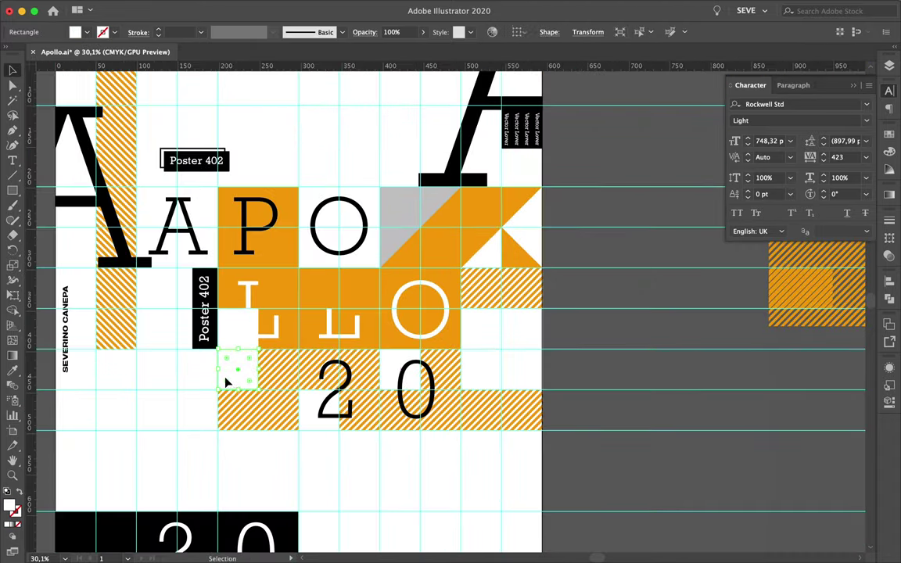
left_click_drag(472, 405, 472, 404)
scroll(438, 412, "up", 2)
scroll(422, 391, "up", 3)
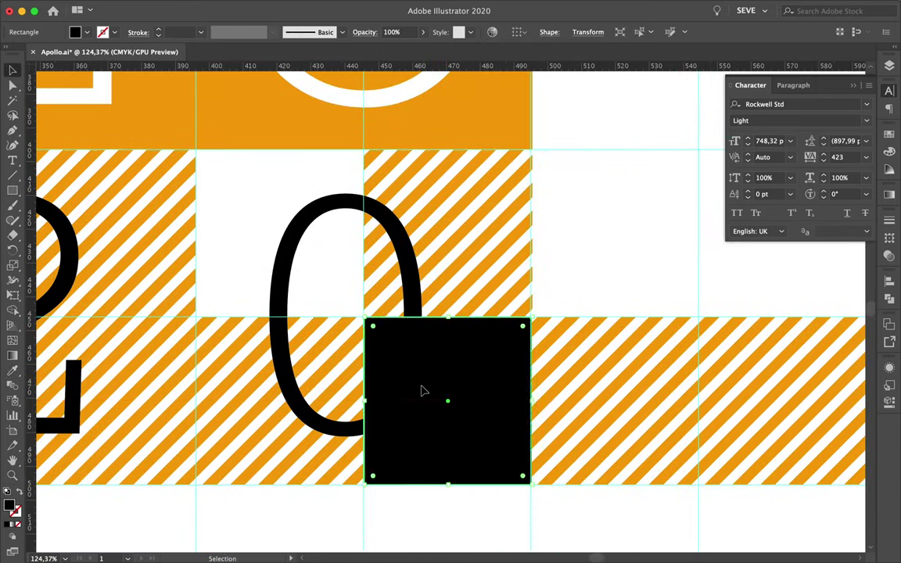
scroll(482, 382, "up", 2)
scroll(512, 360, "down", 2)
scroll(548, 312, "up", 2)
- Move and resize the upper-right striped block to fit its cell
left_click_drag(607, 312, 578, 215)
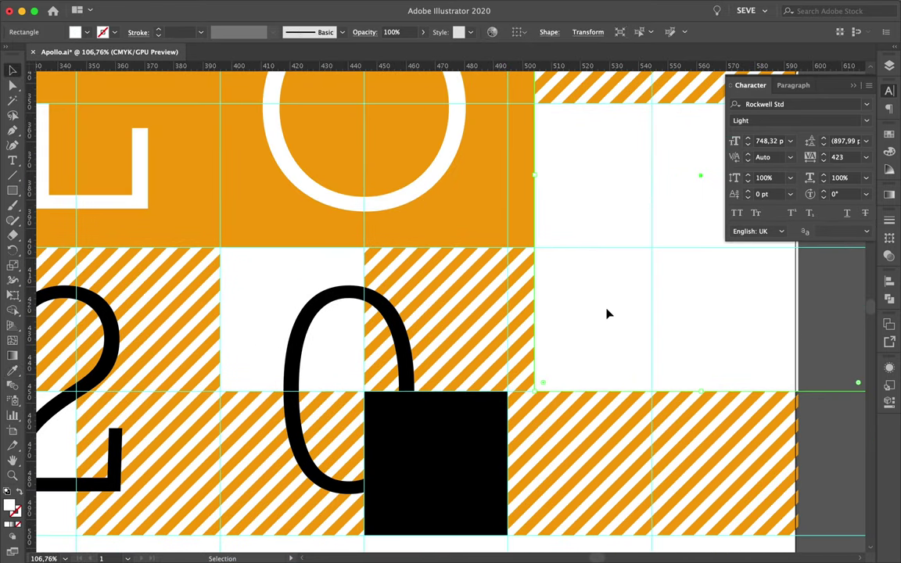
scroll(579, 215, "down", 3)
left_click_drag(711, 292, 617, 332)
scroll(588, 410, "down", 4)
scroll(454, 280, "down", 1)
scroll(337, 117, "down", 2)
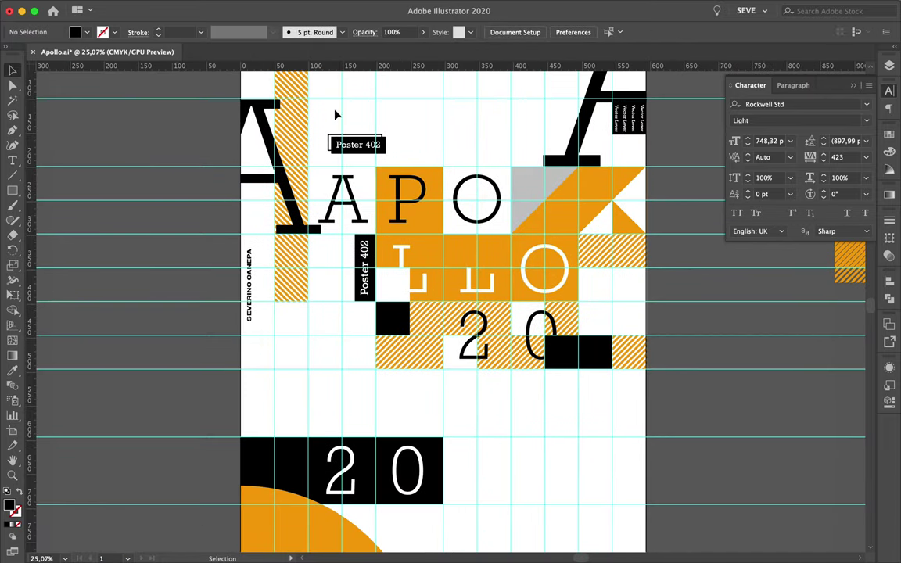
- Reposition the Poster 402 label
left_click_drag(344, 144, 390, 152)
scroll(367, 145, "up", 6)
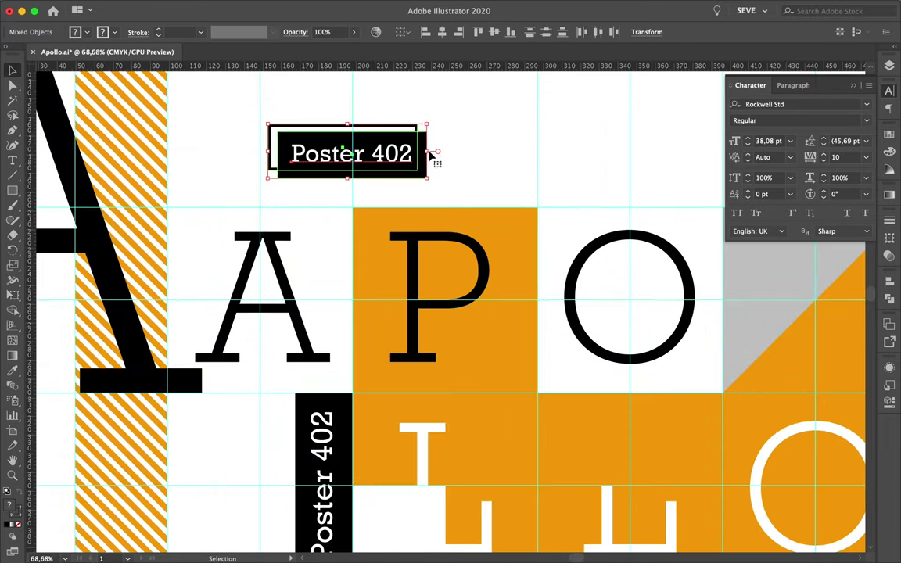
left_click(431, 154)
scroll(438, 156, "down", 5)
left_click(414, 121)
scroll(414, 317, "down", 1)
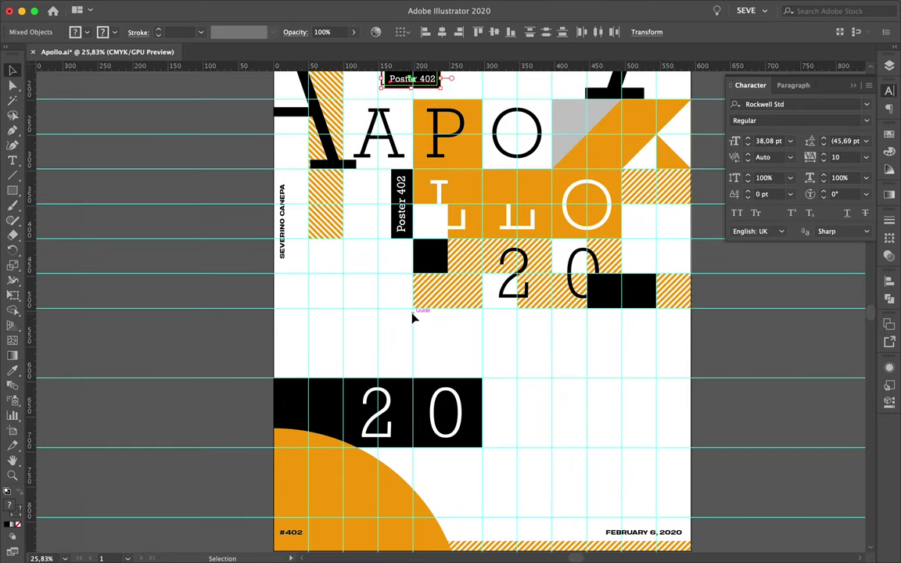
scroll(413, 318, "up", 2)
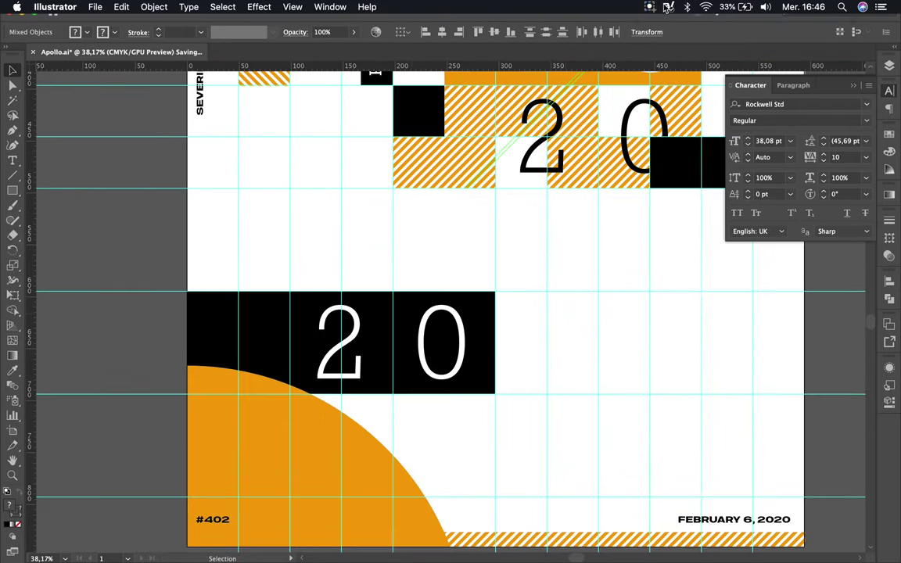
- Move the large orange circle down and to the left
left_click_drag(485, 319, 517, 245)
scroll(438, 392, "down", 3)
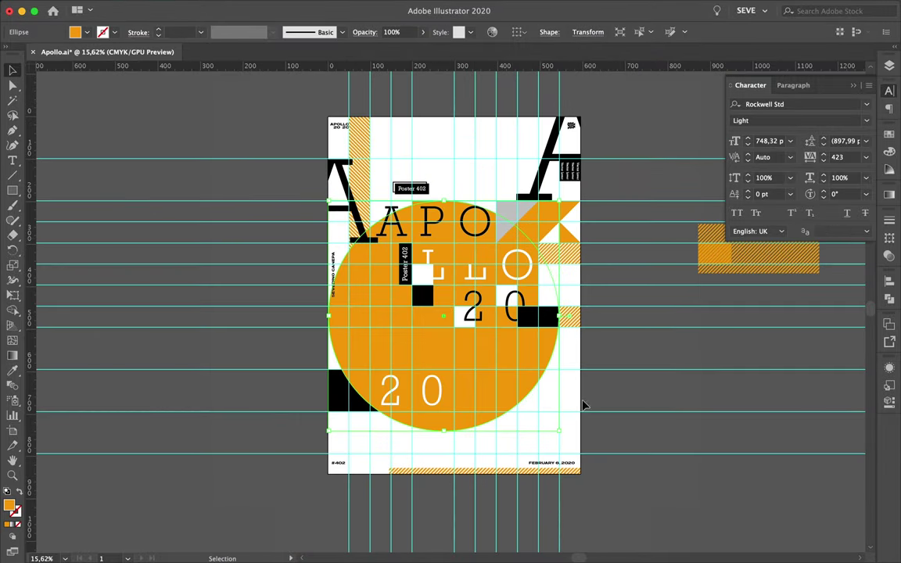
left_click_drag(552, 300, 435, 513)
scroll(565, 433, "up", 3)
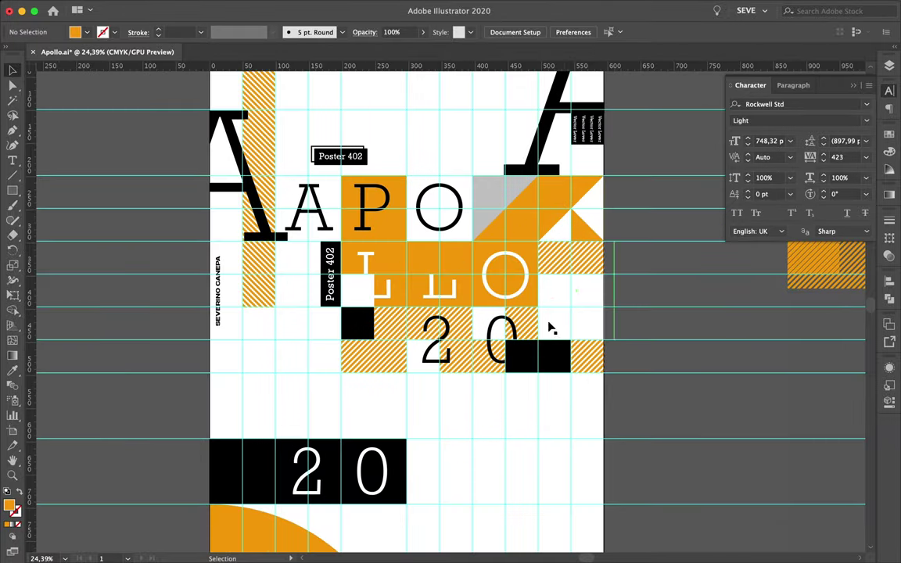
scroll(548, 326, "up", 2)
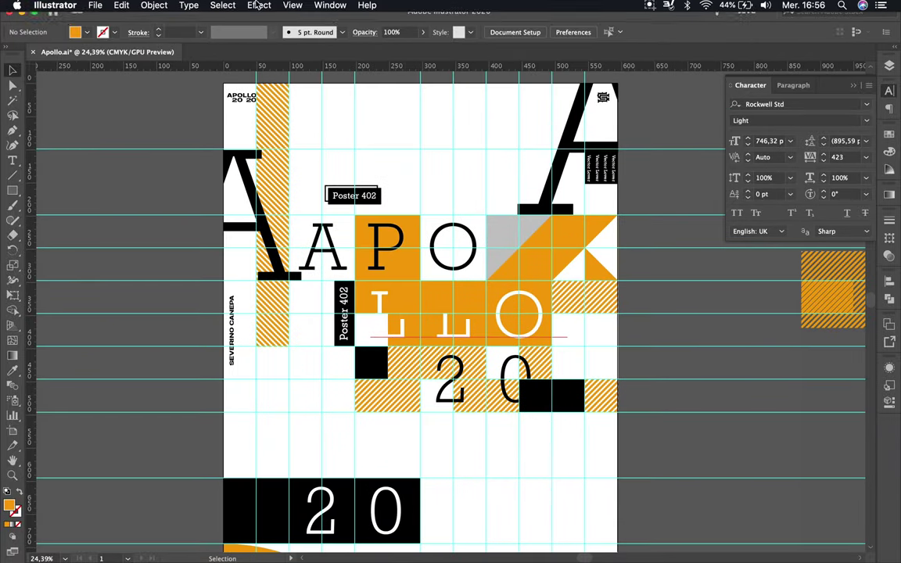
- Hide the cyan guides
left_click(293, 7)
left_click(467, 505)
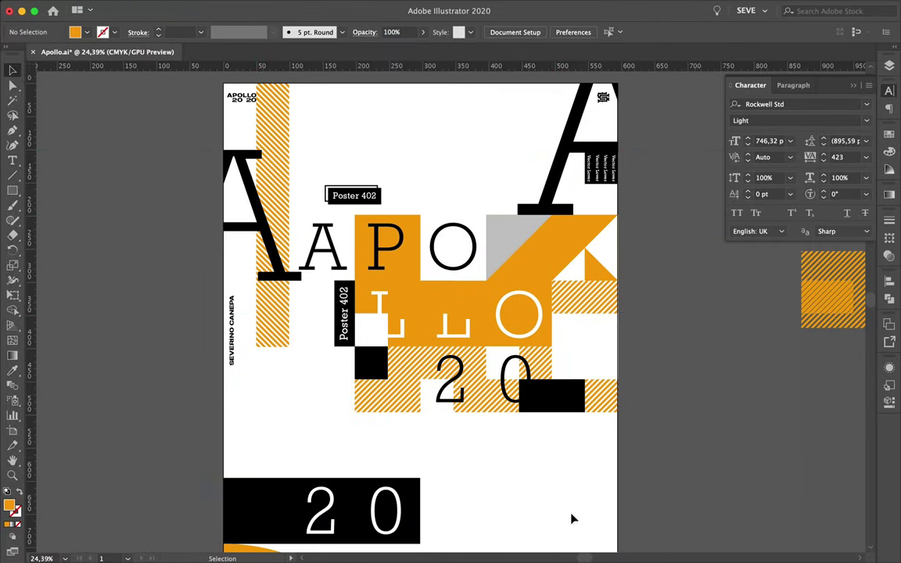
scroll(539, 227, "up", 2)
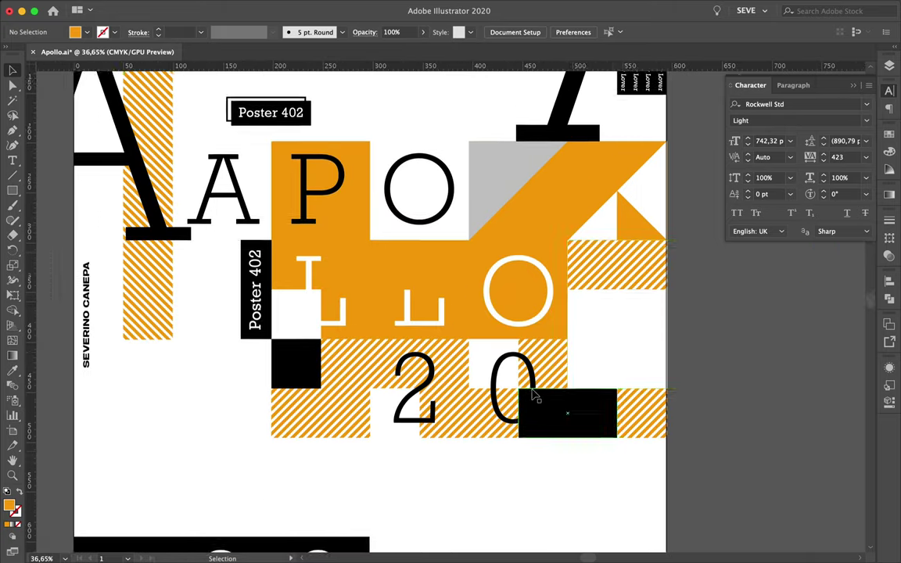
- Reshape the orange corner shape into a black parallelogram and move it into place
left_click(522, 269)
key("p")
scroll(650, 218, "up", 10)
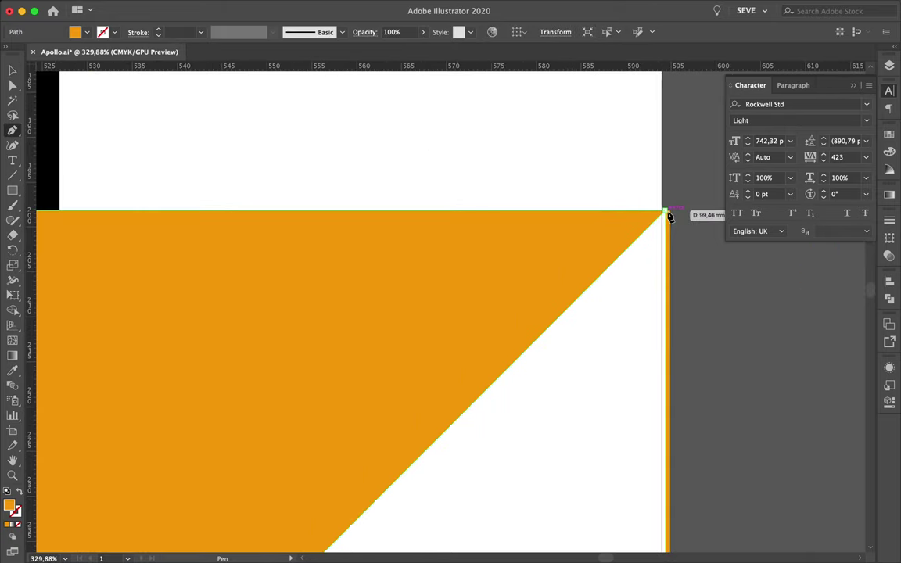
key("a")
scroll(649, 234, "down", 3)
scroll(643, 256, "down", 2)
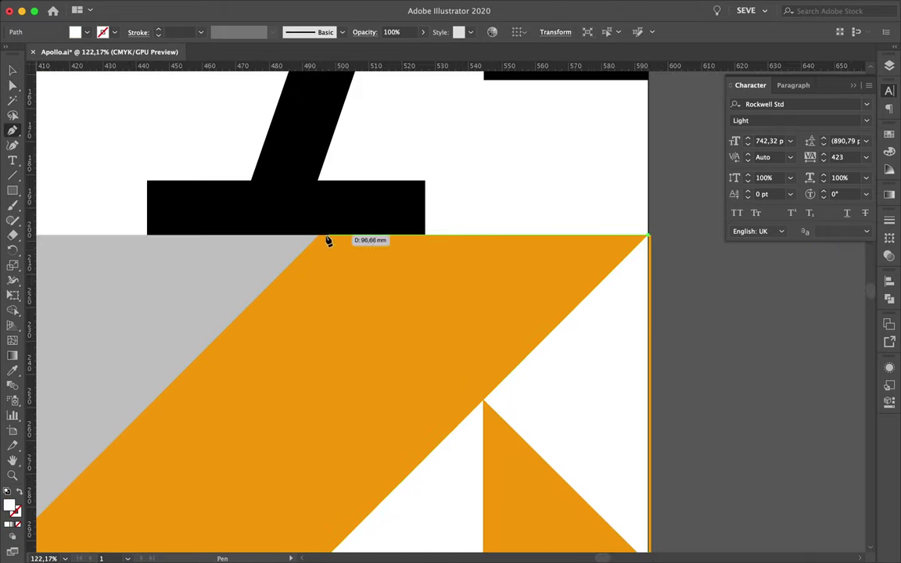
scroll(197, 346, "down", 2)
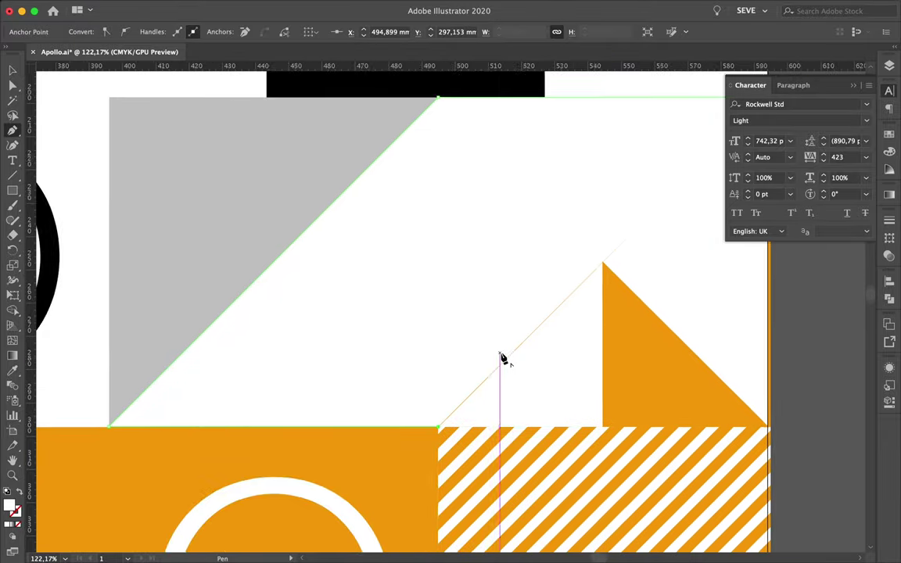
left_click_drag(328, 240, 618, 270)
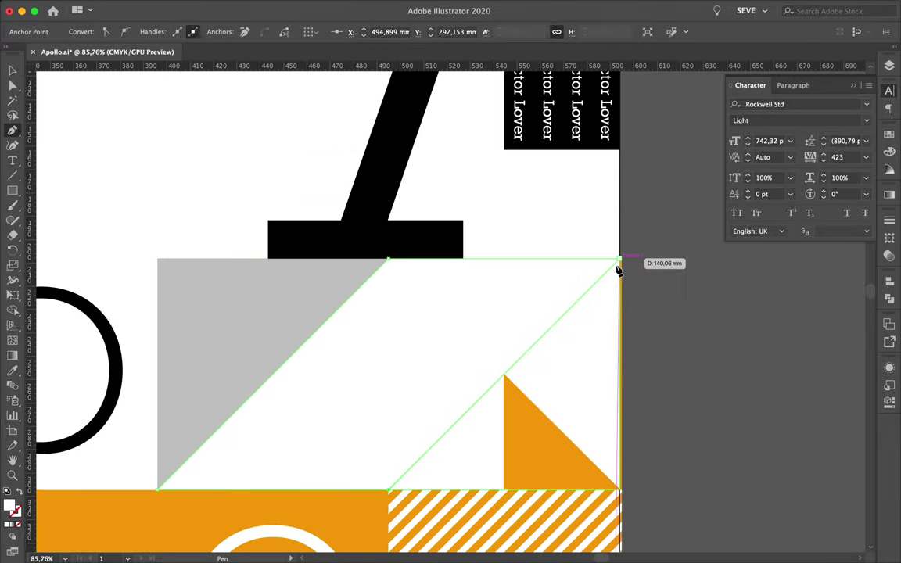
scroll(617, 269, "down", 5)
key("v")
mouse_move(559, 286)
left_mouse_down()
mouse_move(506, 207)
mouse_move(290, 498)
left_mouse_up()
- Copy the grey triangle and rotate it over the O tile
scroll(415, 444, "down", 5)
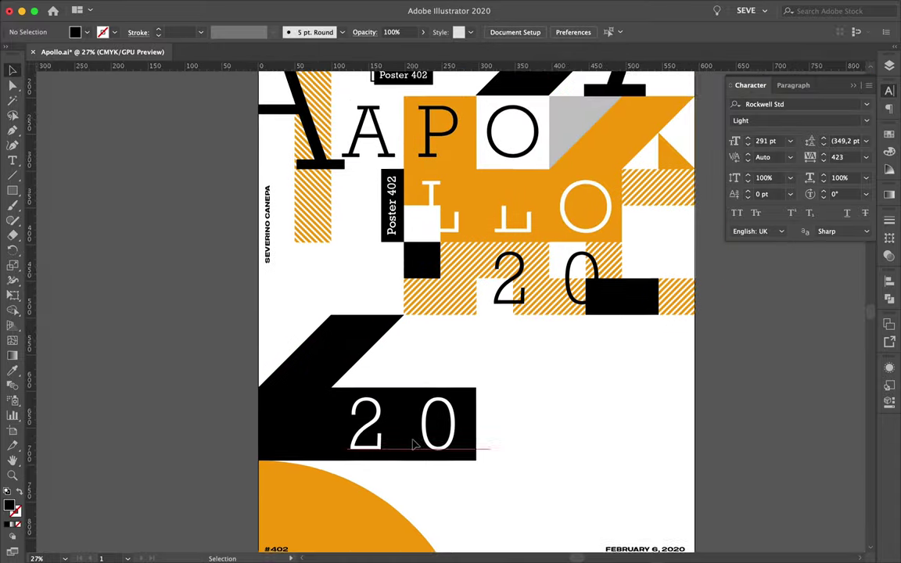
scroll(414, 443, "down", 1)
scroll(411, 411, "down", 2)
scroll(464, 358, "up", 2)
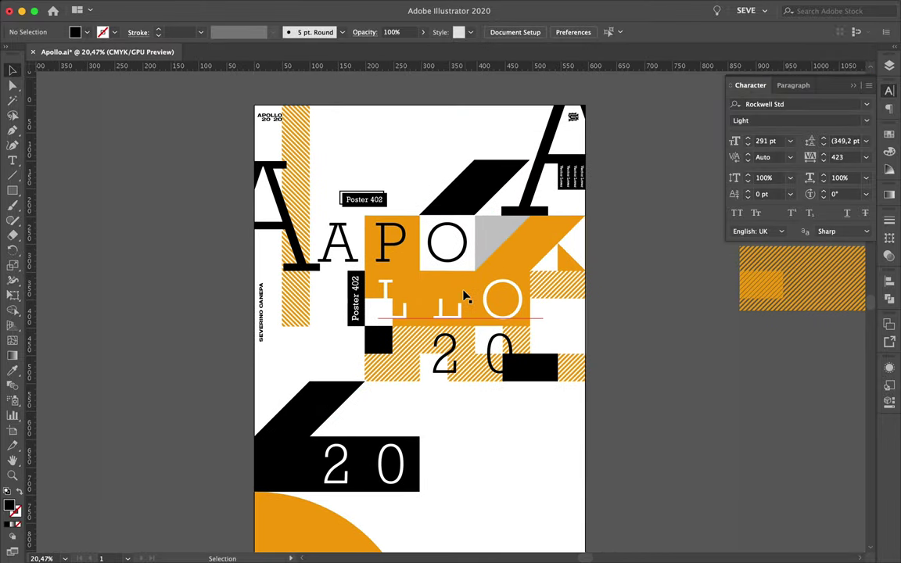
scroll(465, 296, "up", 2)
left_click(503, 222)
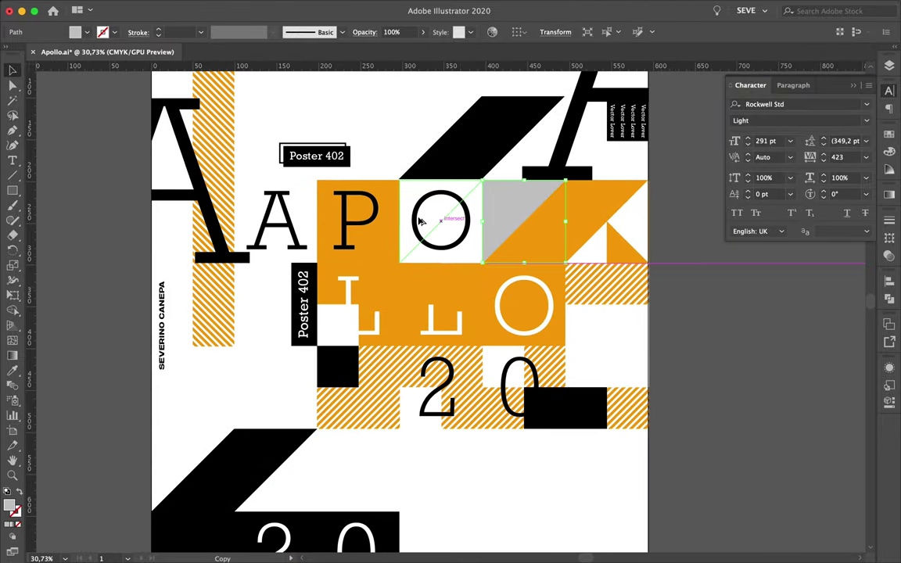
scroll(420, 221, "up", 5)
left_click_drag(368, 257, 637, 352)
- Fill the triangle black using the Eyedropper, then deselect it
key("i")
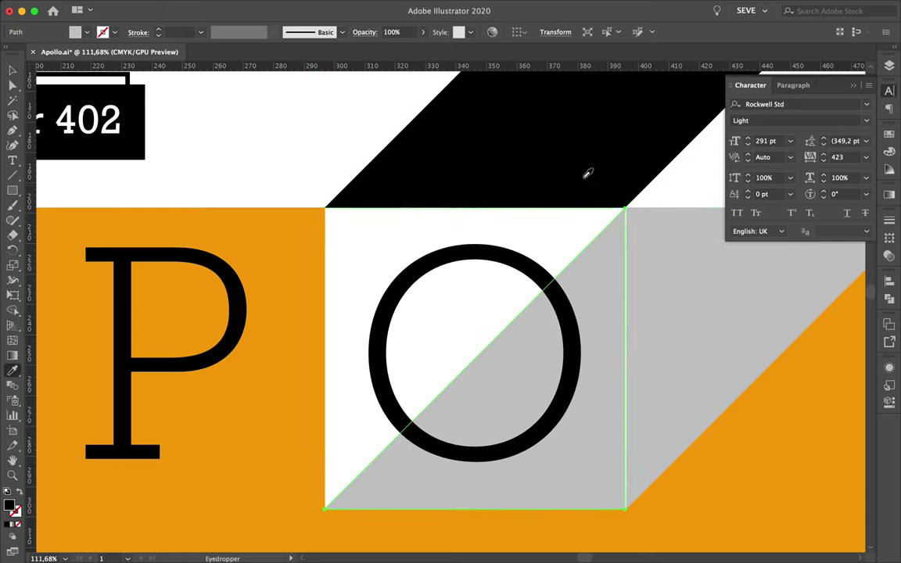
key("a")
key("ctrl+shift+a")
scroll(522, 120, "down", 10)
scroll(467, 358, "down", 1)
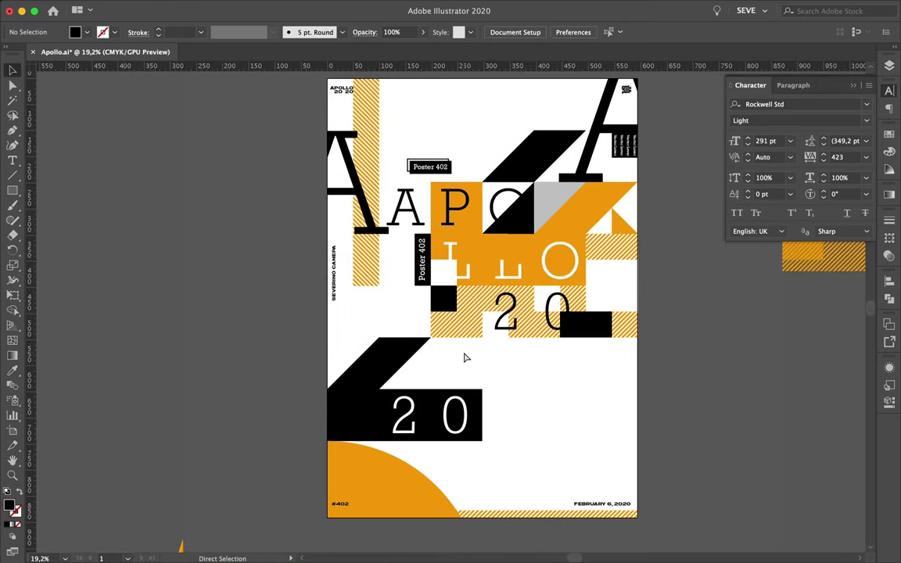